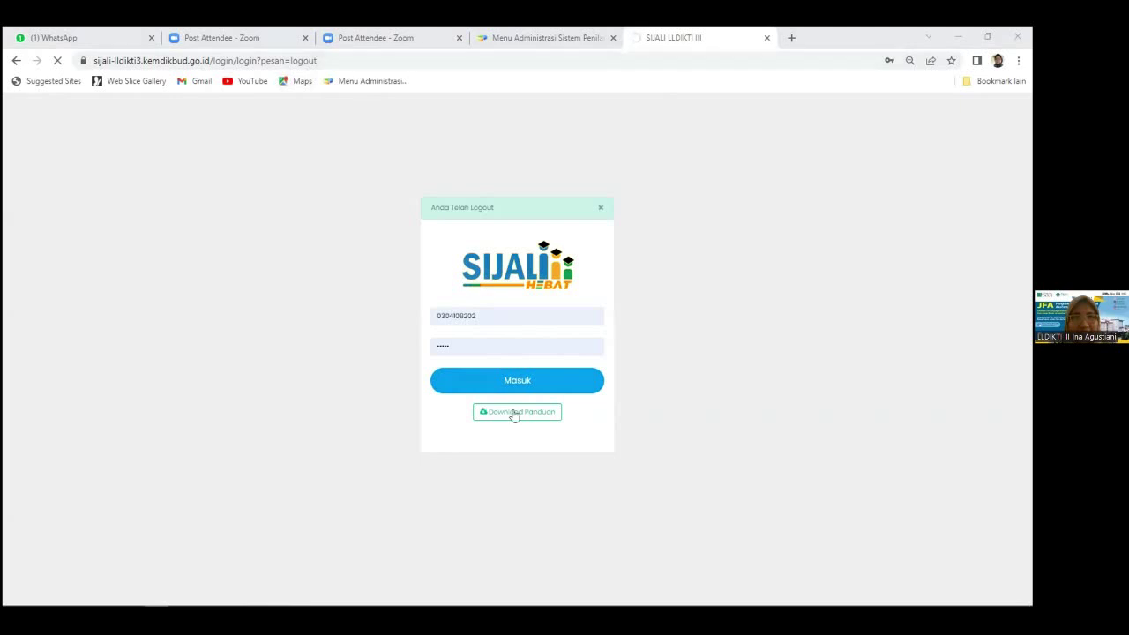
- Log in to SIJALI with the prefilled credentials and open the list of draft JAD proposals
{"action": "left_click", "coordinate": [501, 386]}
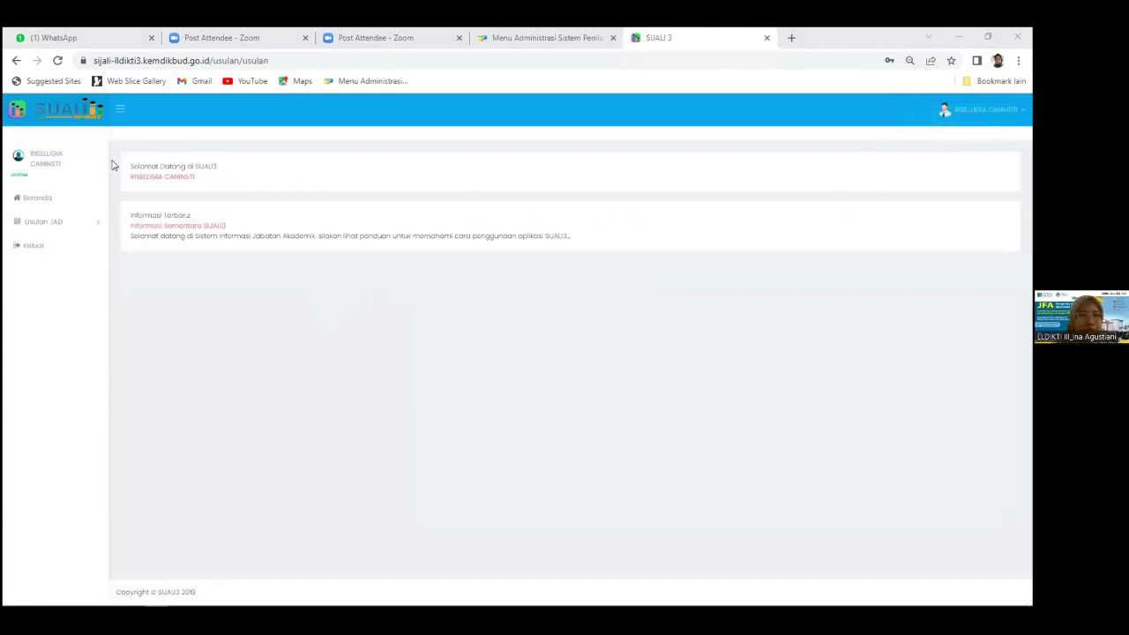
{"action": "left_click", "coordinate": [56, 203]}
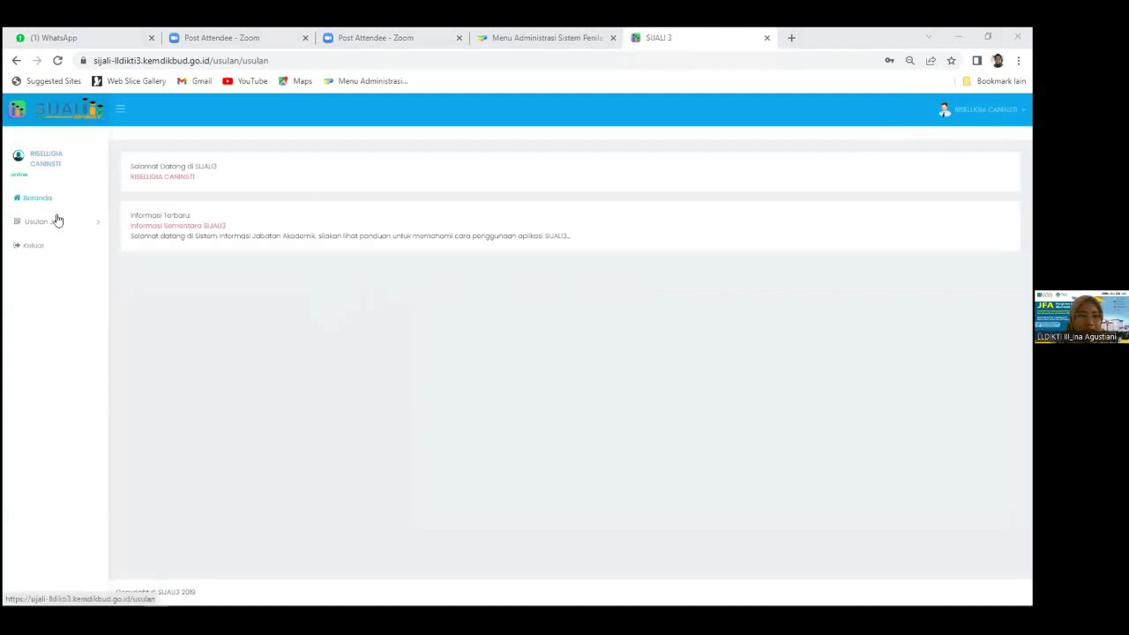
{"action": "left_click", "coordinate": [57, 221]}
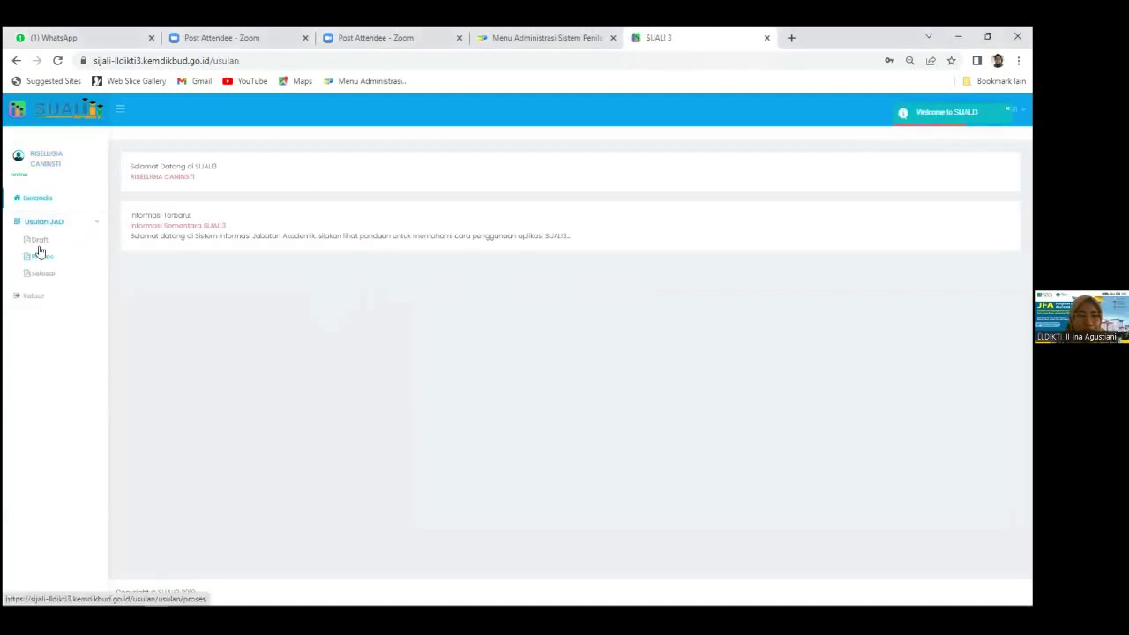
{"action": "left_click", "coordinate": [39, 249]}
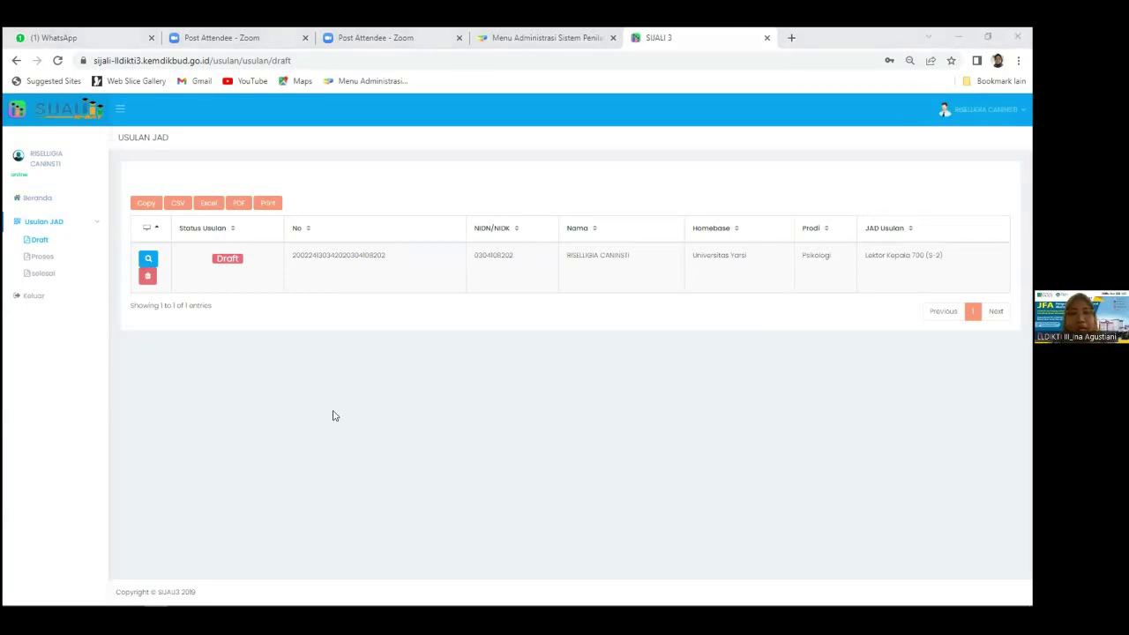
- Reload the draft JAD proposals and open the details of the Lektor Kepala 700 (S-2) draft
{"action": "left_click", "coordinate": [50, 220]}
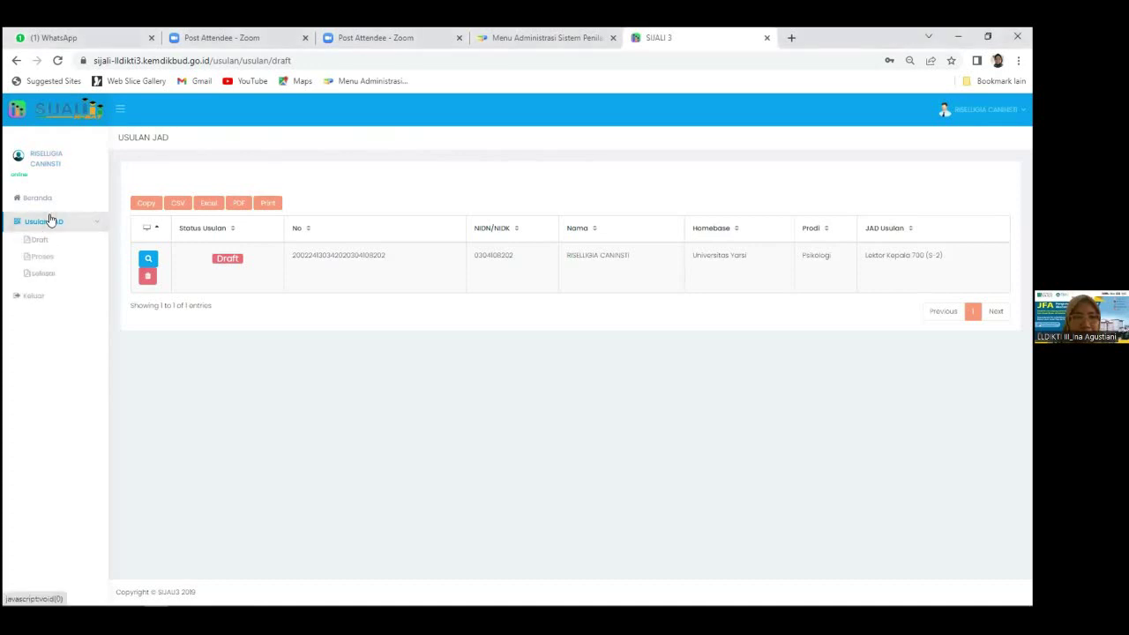
{"action": "left_click", "coordinate": [42, 241]}
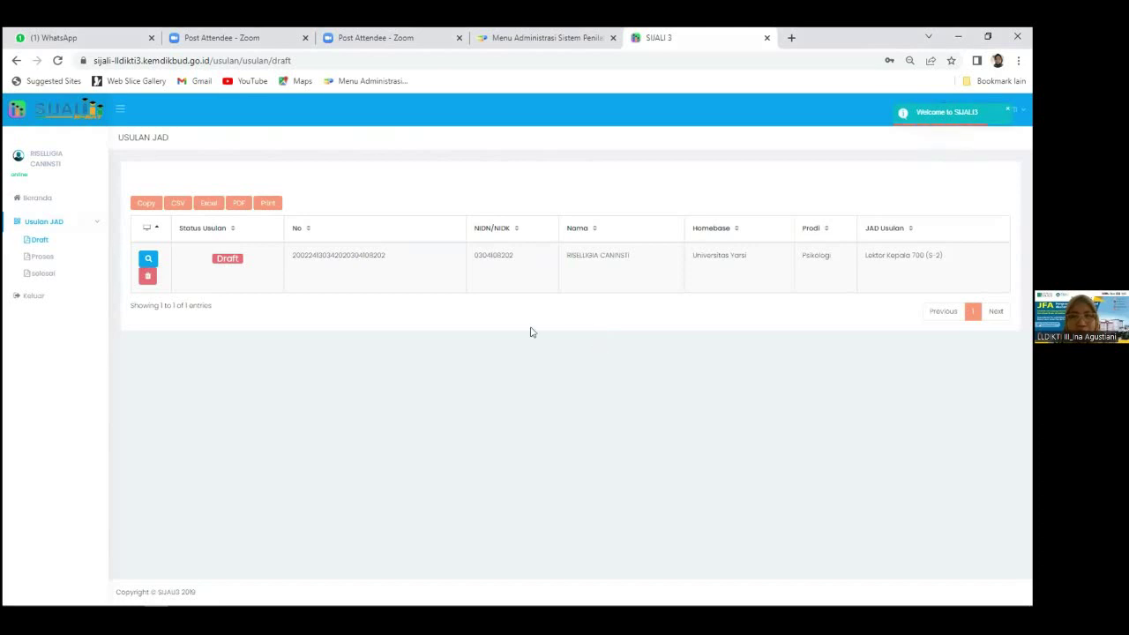
{"action": "left_click", "coordinate": [148, 259]}
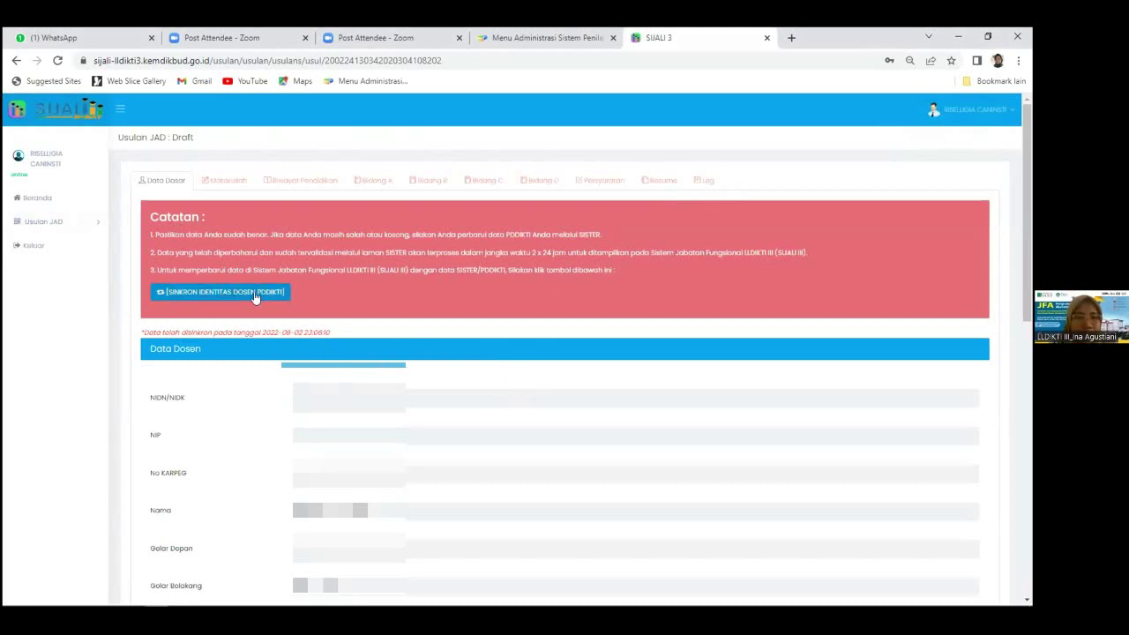
- Examine the synchronization notes and the Data Dosen fields of the draft, from NIDN/NIDK down to JAD Usulan
{"action": "scroll", "coordinate": [402, 419], "scroll_direction": "down", "scroll_amount": 1}
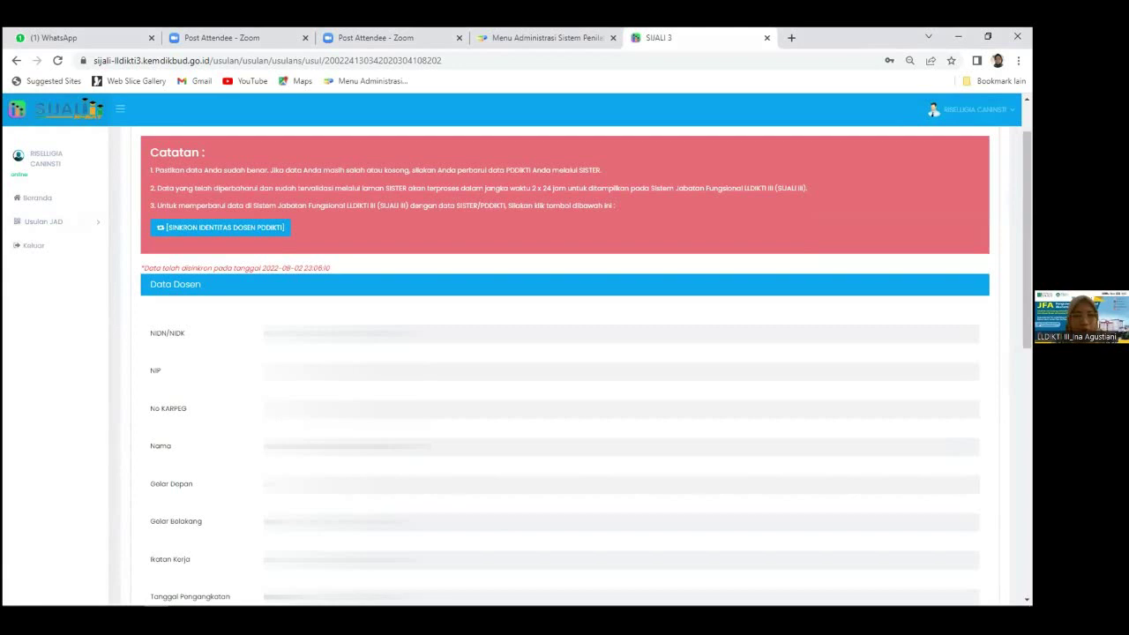
{"action": "scroll", "coordinate": [244, 336], "scroll_direction": "up", "scroll_amount": 1}
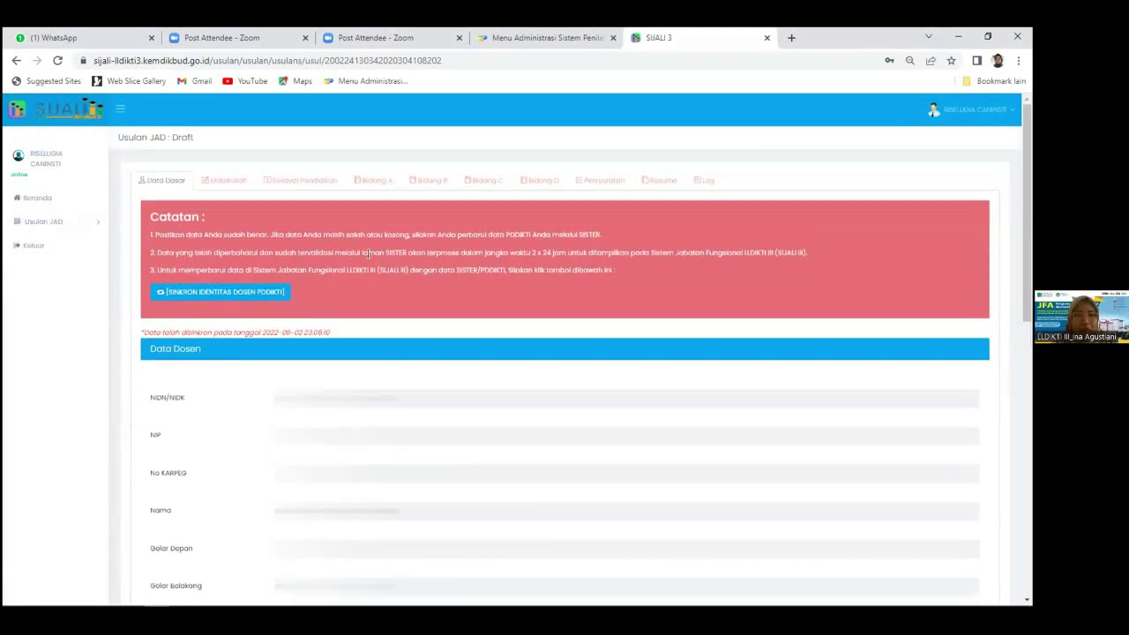
{"action": "scroll", "coordinate": [410, 363], "scroll_direction": "down", "scroll_amount": 3}
{"action": "scroll", "coordinate": [410, 358], "scroll_direction": "down", "scroll_amount": 1}
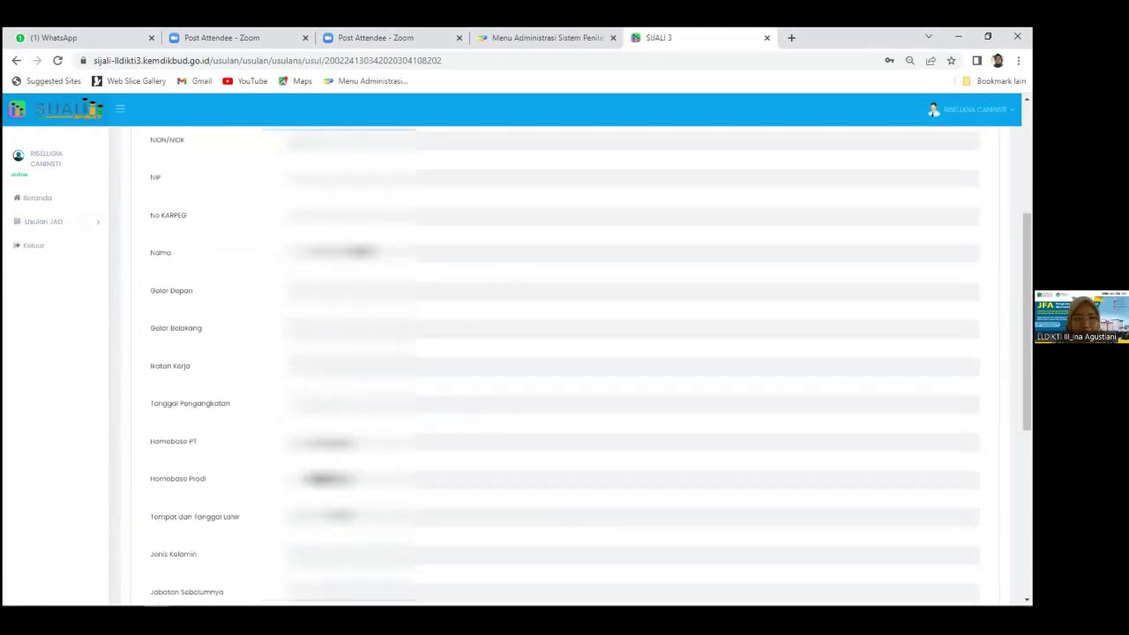
{"action": "scroll", "coordinate": [564, 366], "scroll_direction": "down", "scroll_amount": 6}
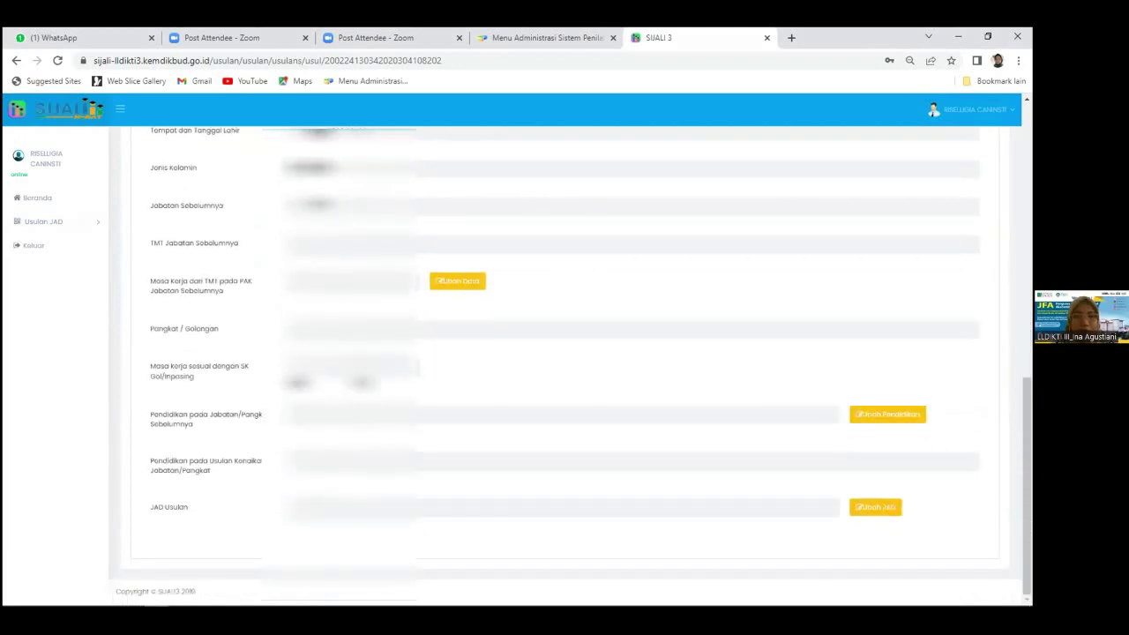
{"action": "scroll", "coordinate": [565, 366], "scroll_direction": "up", "scroll_amount": 1}
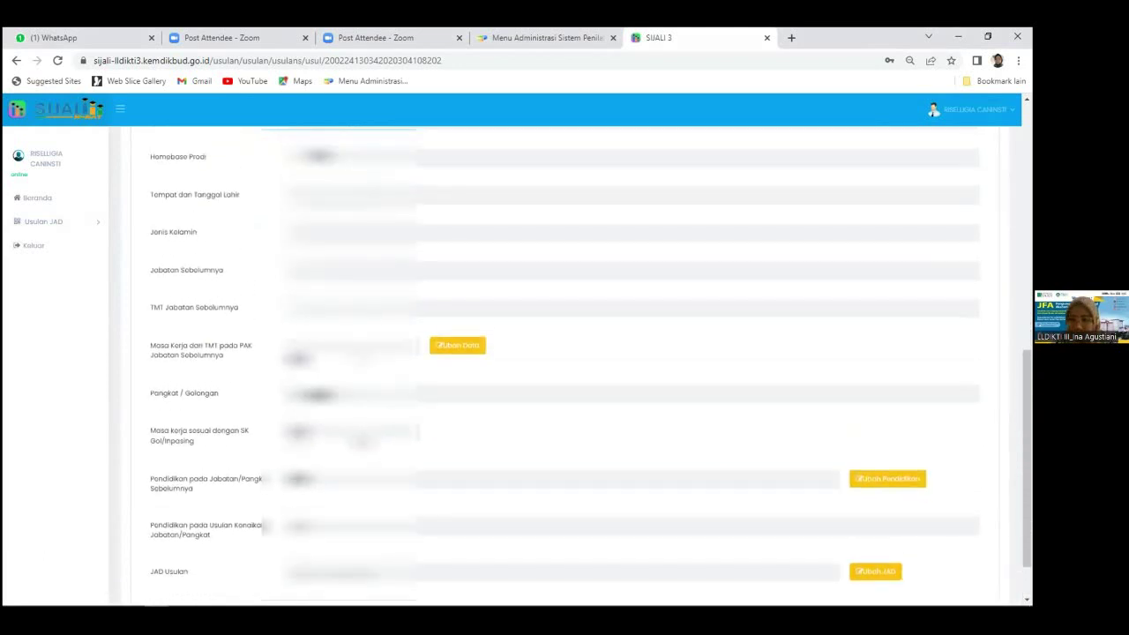
{"action": "scroll", "coordinate": [564, 366], "scroll_direction": "up", "scroll_amount": 5}
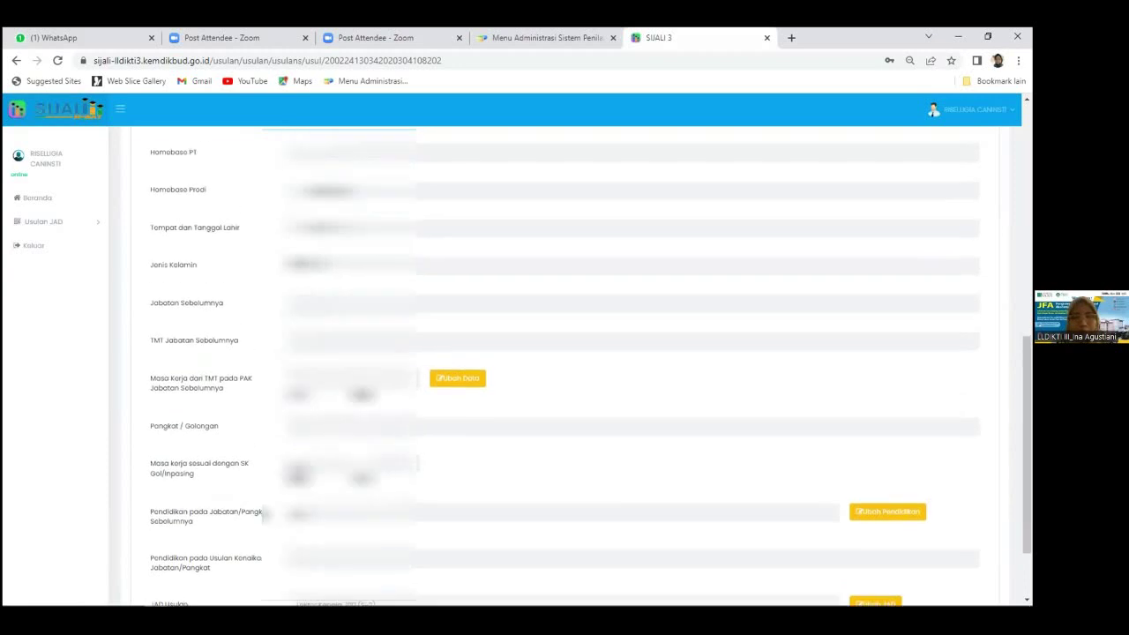
{"action": "scroll", "coordinate": [564, 366], "scroll_direction": "up", "scroll_amount": 2}
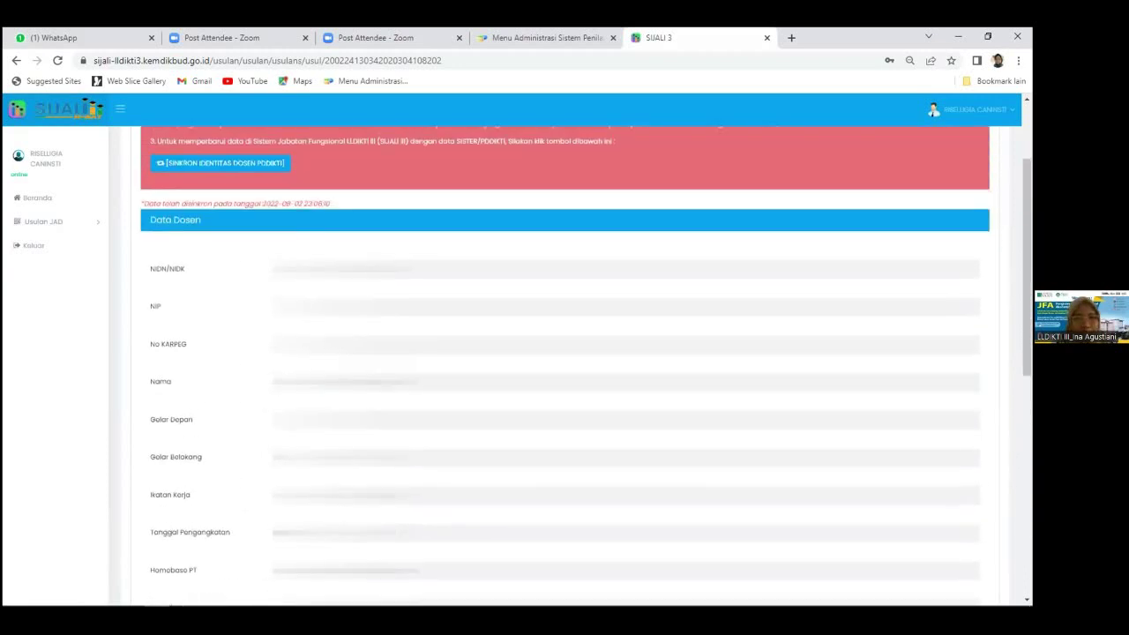
{"action": "scroll", "coordinate": [565, 366], "scroll_direction": "down", "scroll_amount": 7}
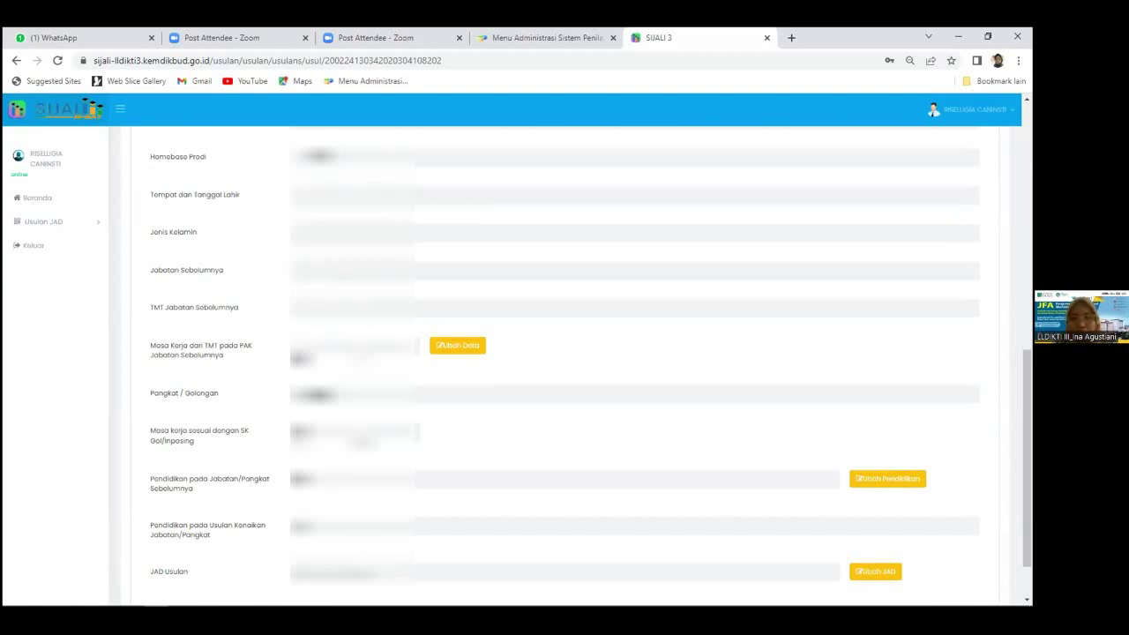
{"action": "scroll", "coordinate": [415, 428], "scroll_direction": "down", "scroll_amount": 2}
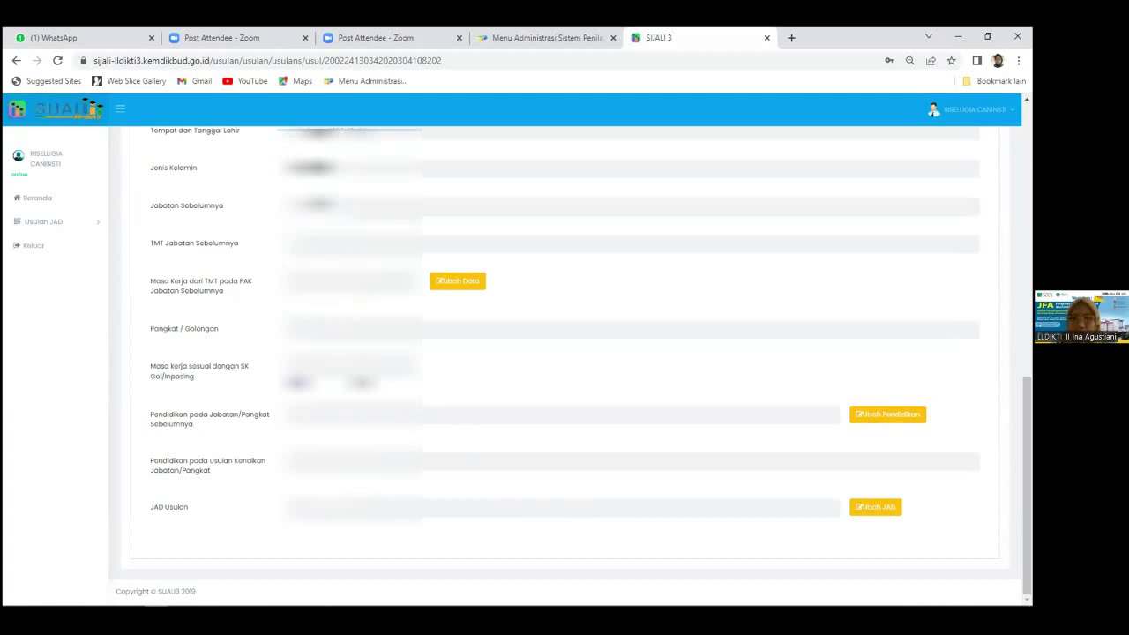
{"action": "scroll", "coordinate": [381, 503], "scroll_direction": "up", "scroll_amount": 2}
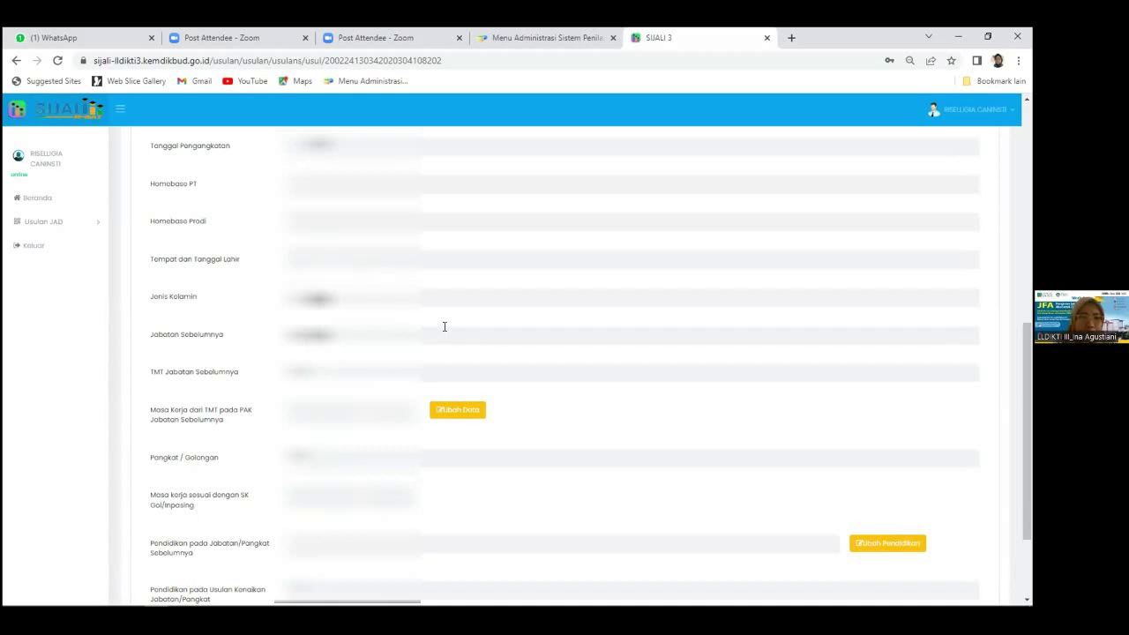
{"action": "scroll", "coordinate": [445, 327], "scroll_direction": "up", "scroll_amount": 1}
{"action": "scroll", "coordinate": [445, 328], "scroll_direction": "up", "scroll_amount": 4}
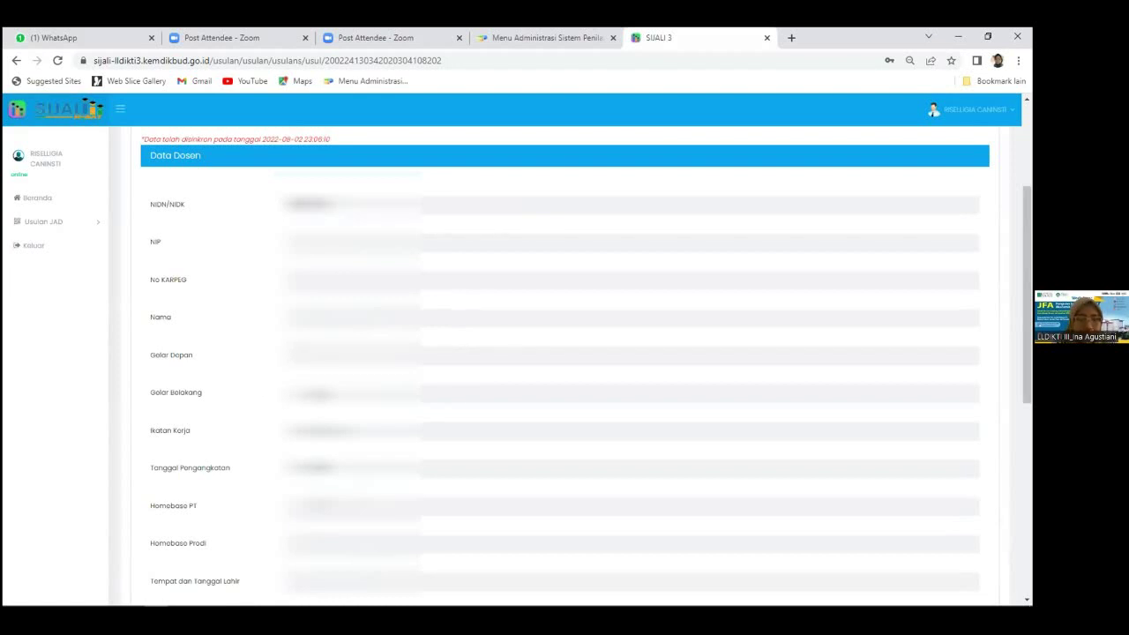
{"action": "scroll", "coordinate": [564, 366], "scroll_direction": "down", "scroll_amount": 1}
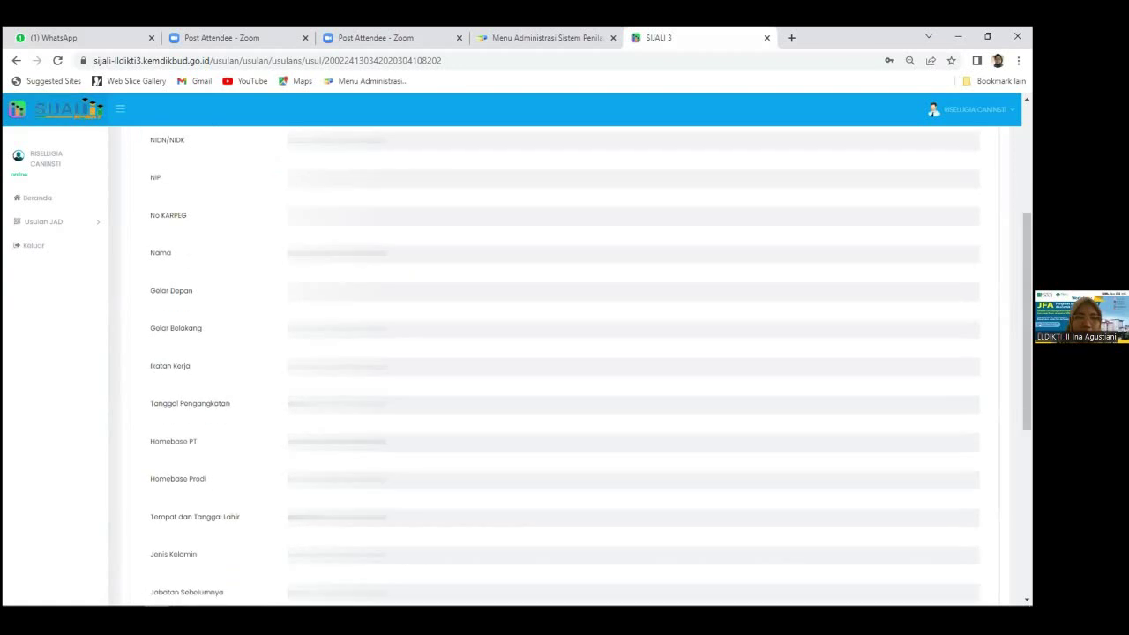
{"action": "scroll", "coordinate": [564, 366], "scroll_direction": "down", "scroll_amount": 4}
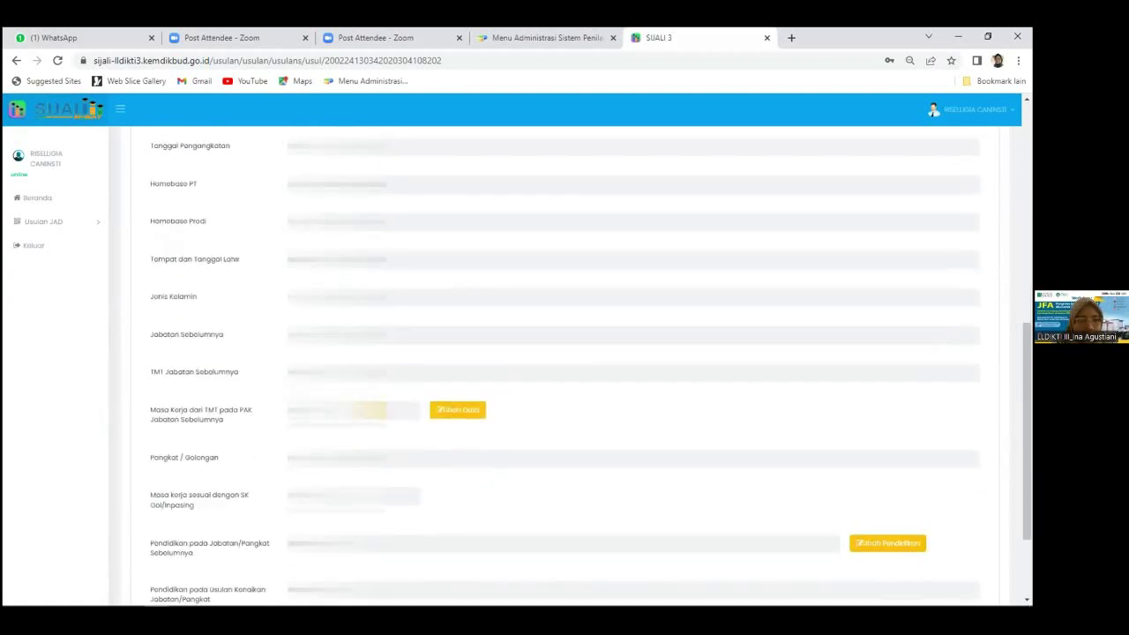
{"action": "scroll", "coordinate": [565, 366], "scroll_direction": "down", "scroll_amount": 1}
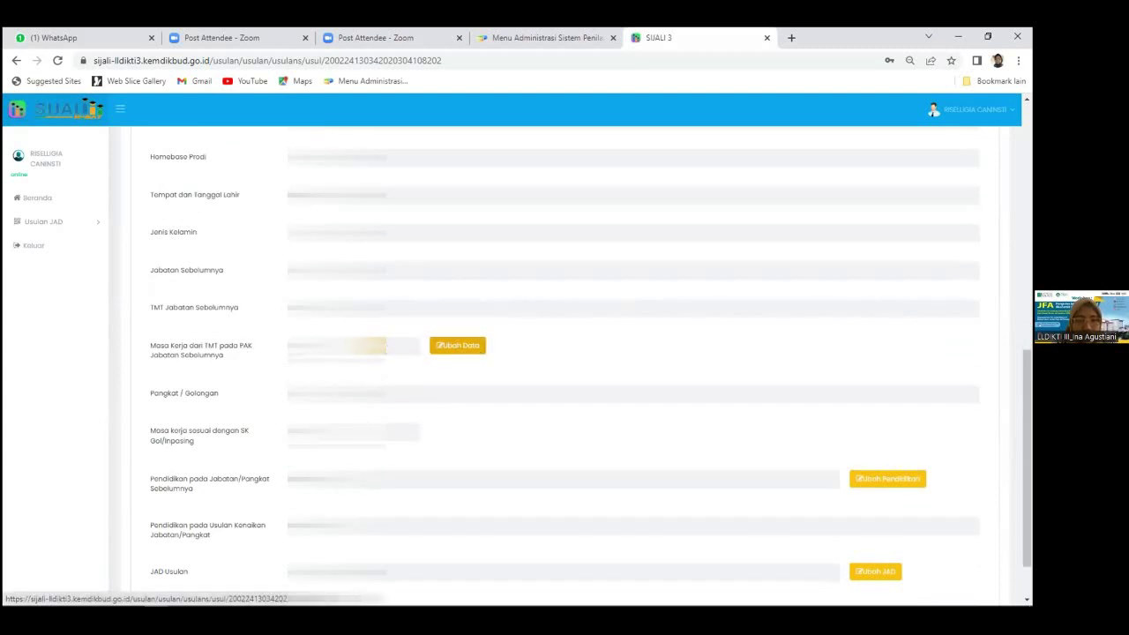
{"action": "scroll", "coordinate": [450, 356], "scroll_direction": "down", "scroll_amount": 1}
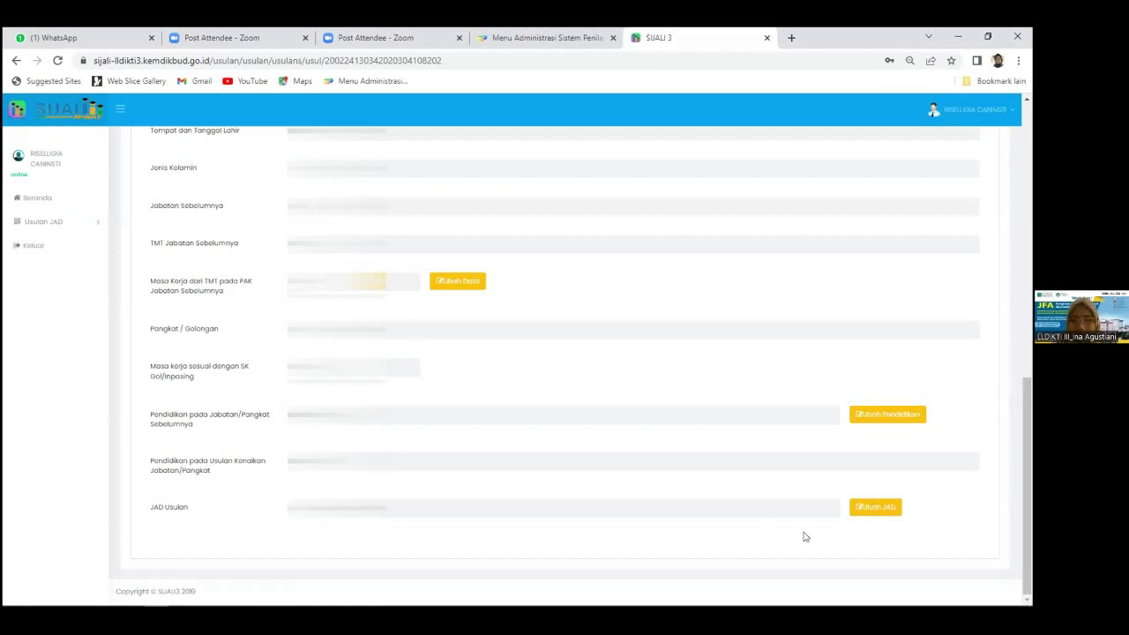
- Check which positions can be chosen when changing the JAD Usulan and close the dialog without saving
{"action": "left_click", "coordinate": [874, 507]}
{"action": "left_click", "coordinate": [416, 205]}
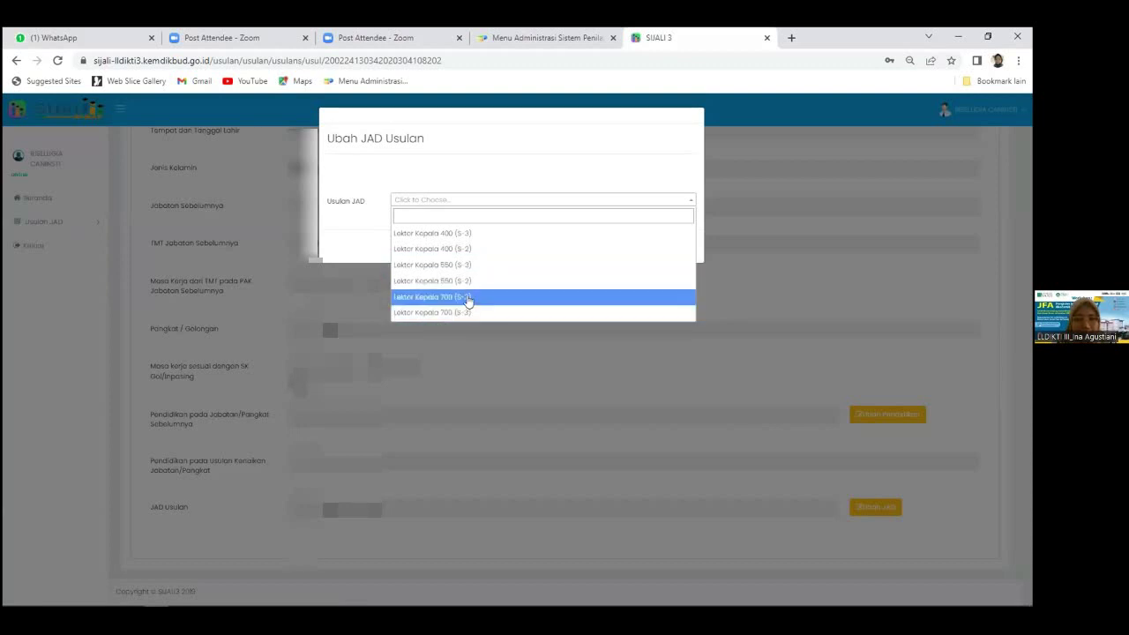
{"action": "left_click", "coordinate": [770, 287]}
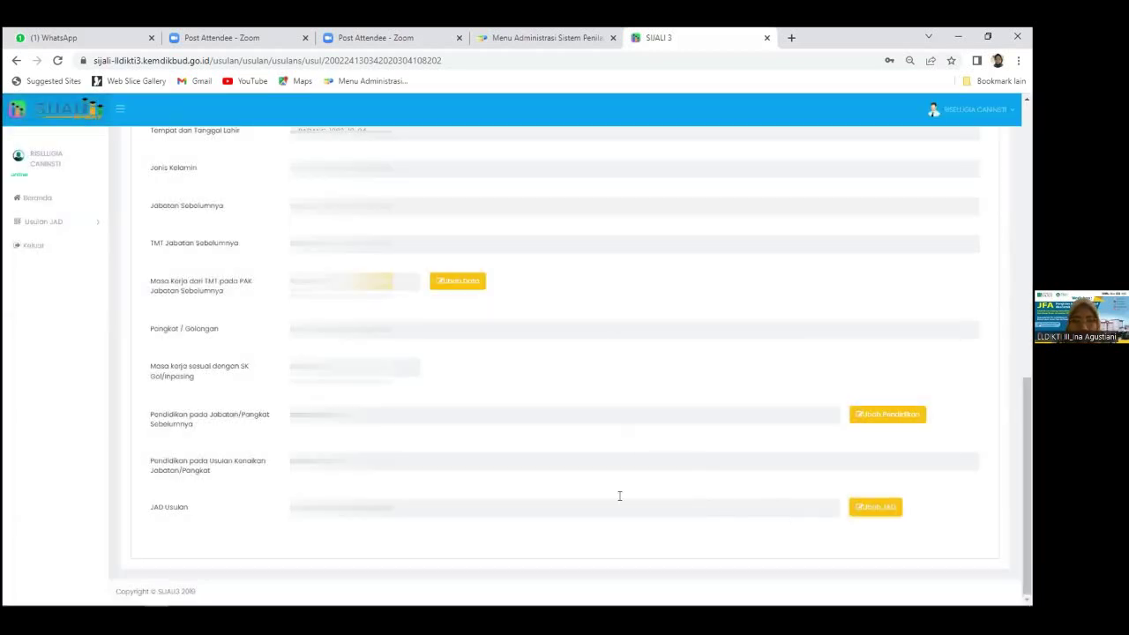
- Open the draft's Matakuliah section and examine its synchronization notes and the Riwayat Pengajaran course table
{"action": "scroll", "coordinate": [620, 494], "scroll_direction": "up", "scroll_amount": 2}
{"action": "scroll", "coordinate": [625, 511], "scroll_direction": "up", "scroll_amount": 3}
{"action": "scroll", "coordinate": [625, 512], "scroll_direction": "down", "scroll_amount": 5}
{"action": "scroll", "coordinate": [412, 471], "scroll_direction": "up", "scroll_amount": 5}
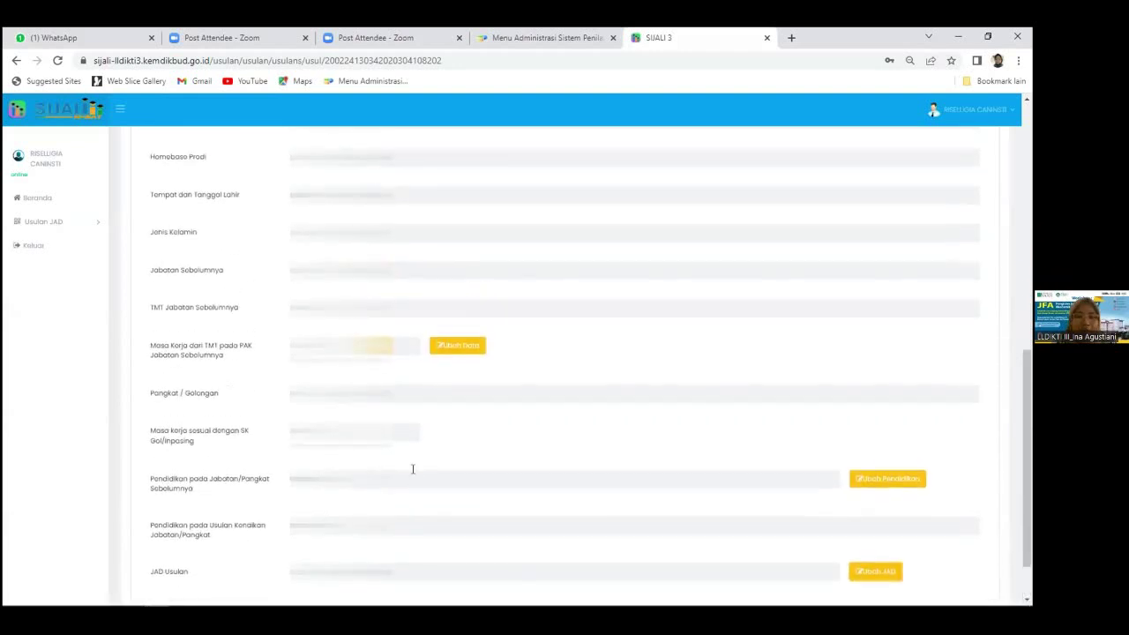
{"action": "scroll", "coordinate": [412, 470], "scroll_direction": "up", "scroll_amount": 3}
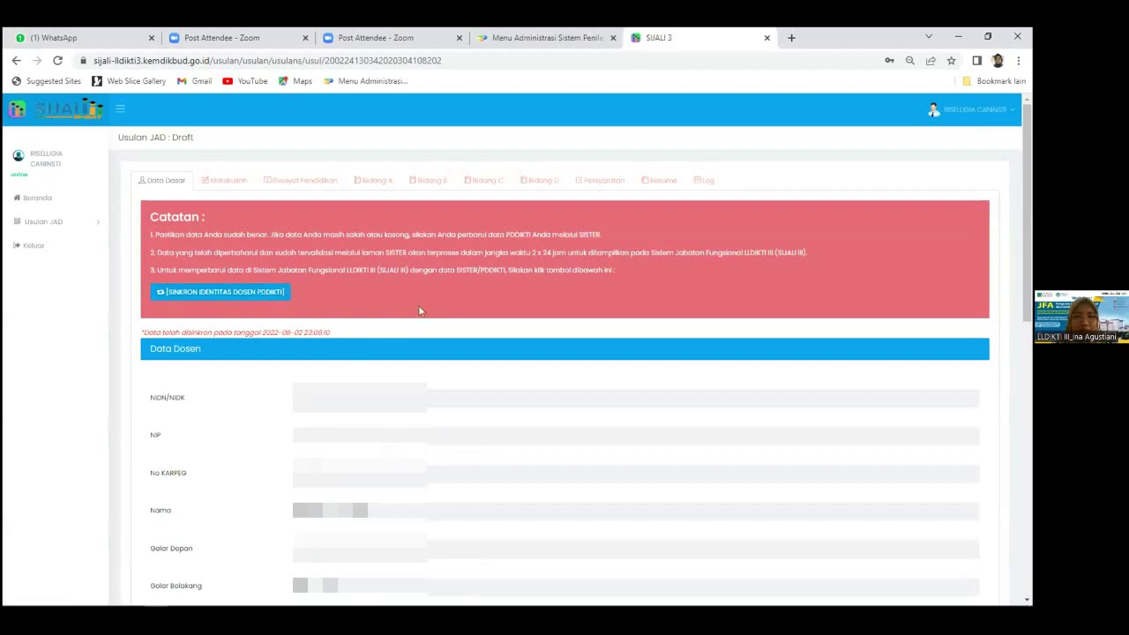
{"action": "left_click", "coordinate": [233, 182]}
{"action": "scroll", "coordinate": [522, 438], "scroll_direction": "down", "scroll_amount": 6}
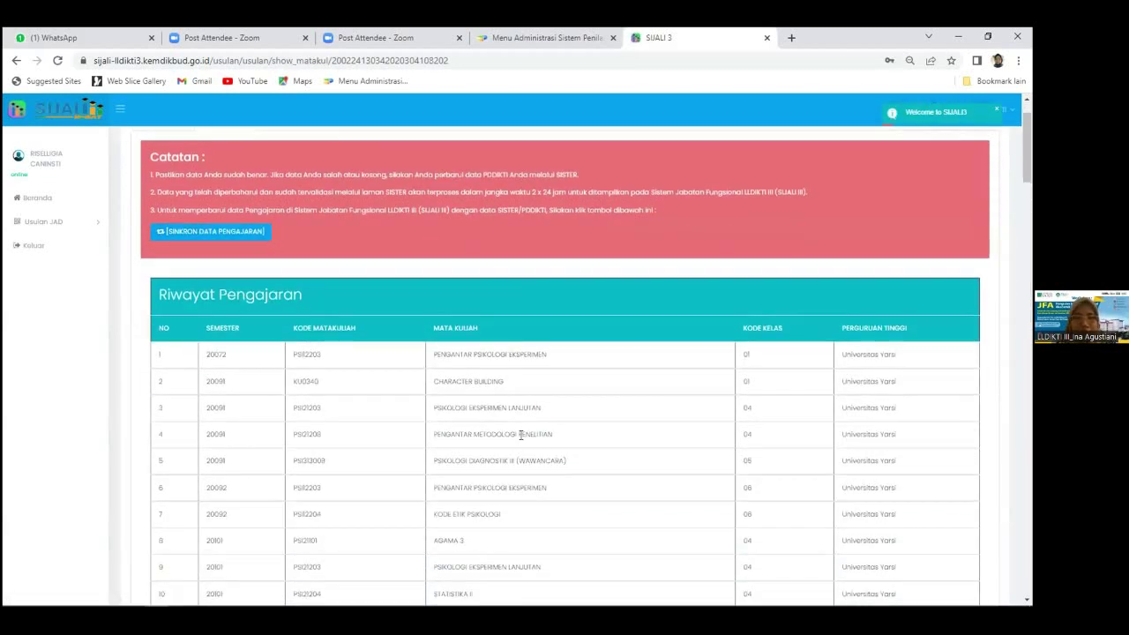
{"action": "scroll", "coordinate": [520, 440], "scroll_direction": "down", "scroll_amount": 2}
{"action": "scroll", "coordinate": [517, 446], "scroll_direction": "down", "scroll_amount": 2}
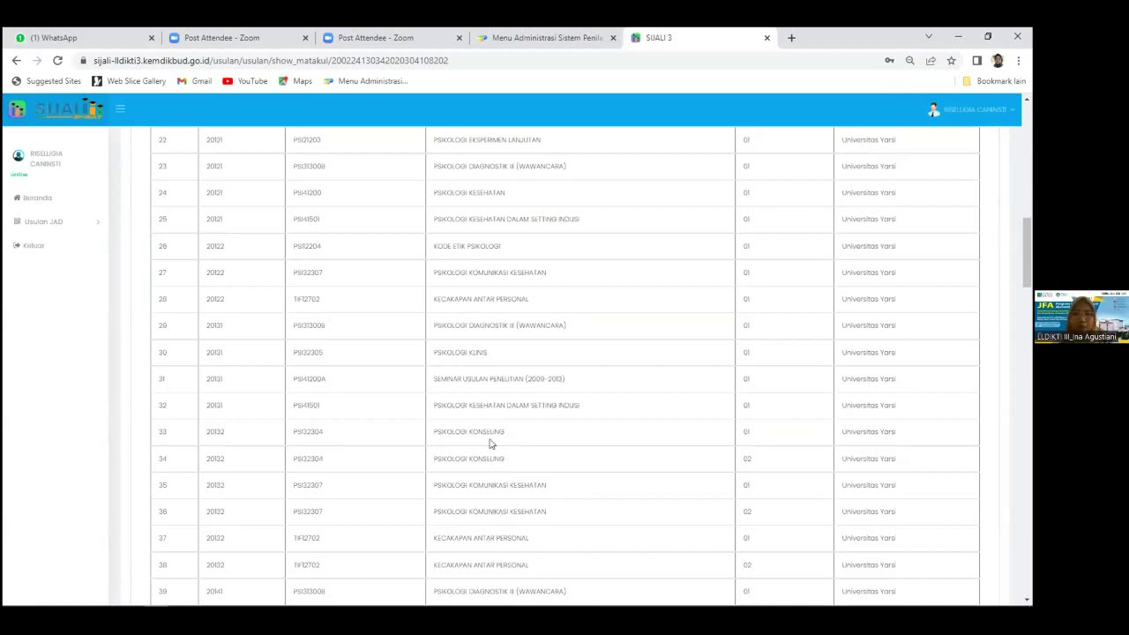
{"action": "scroll", "coordinate": [490, 444], "scroll_direction": "up", "scroll_amount": 12}
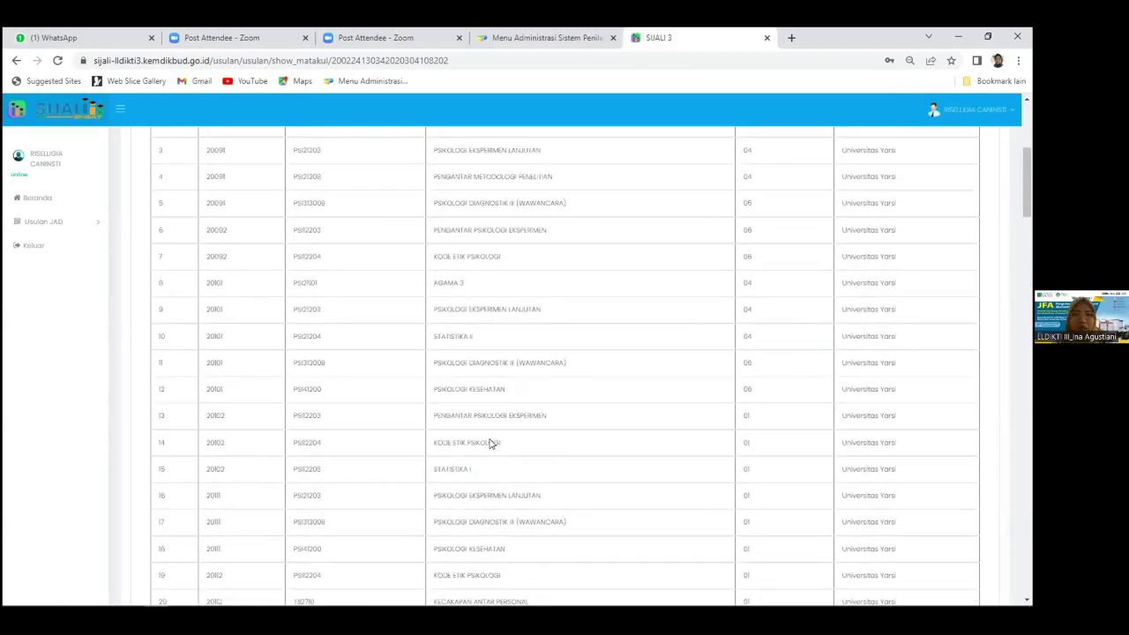
{"action": "scroll", "coordinate": [490, 443], "scroll_direction": "down", "scroll_amount": 10}
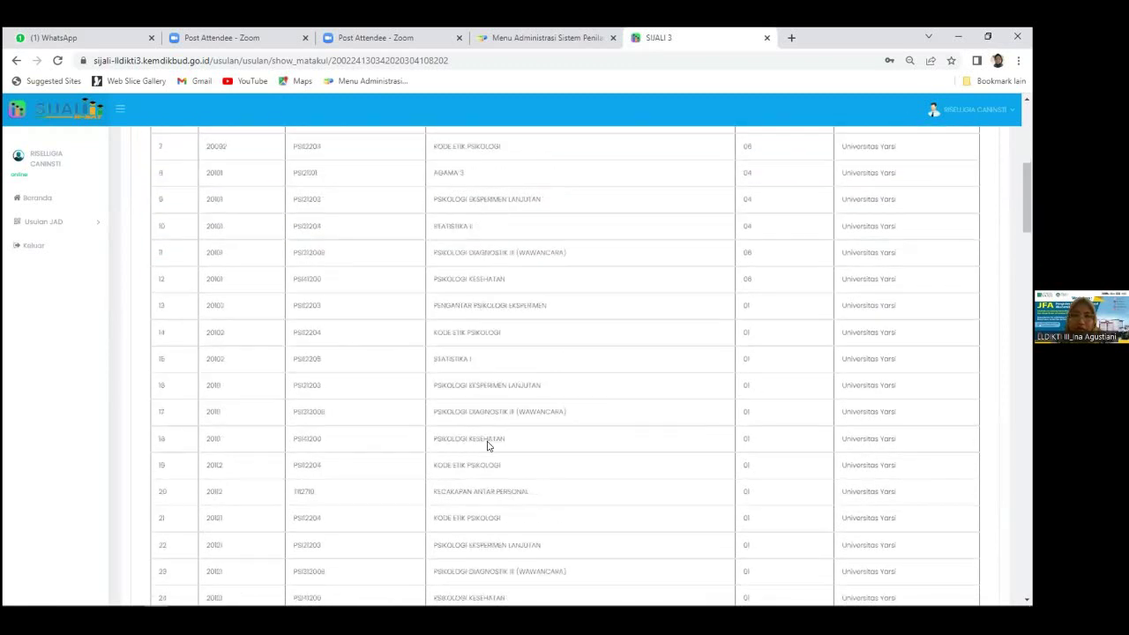
{"action": "scroll", "coordinate": [485, 441], "scroll_direction": "down", "scroll_amount": 10}
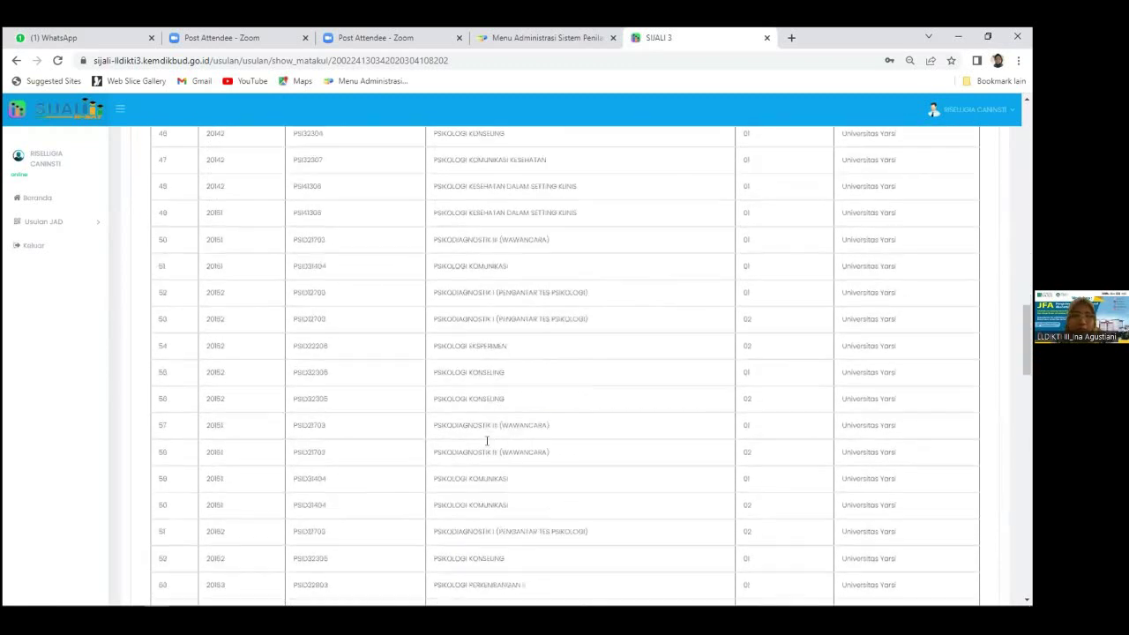
{"action": "scroll", "coordinate": [485, 441], "scroll_direction": "up", "scroll_amount": 15}
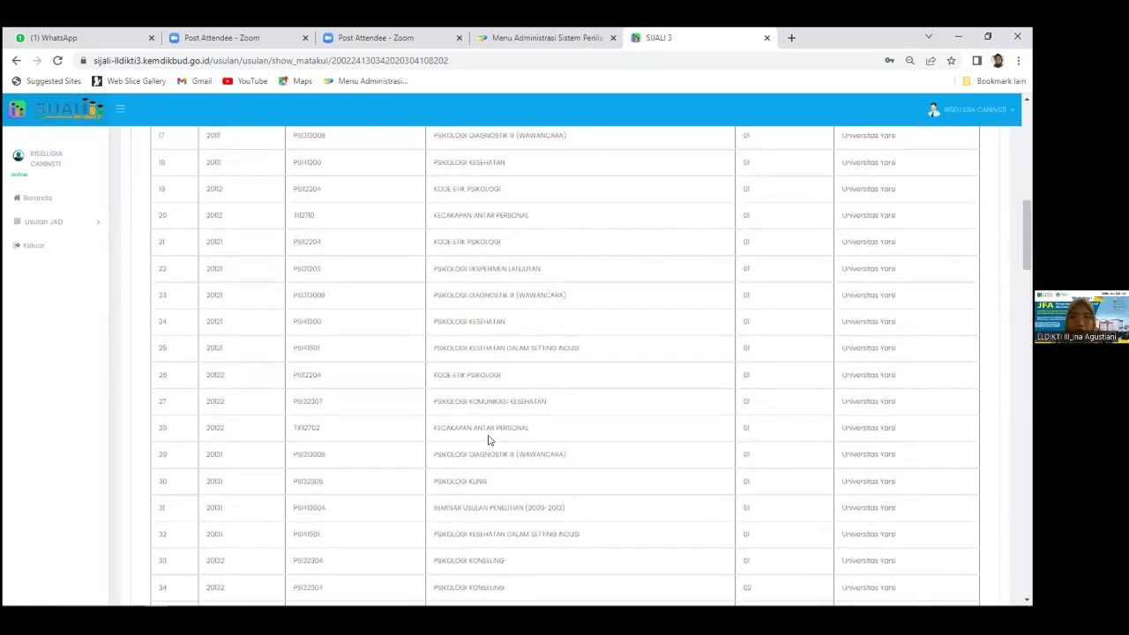
{"action": "scroll", "coordinate": [490, 438], "scroll_direction": "up", "scroll_amount": 1}
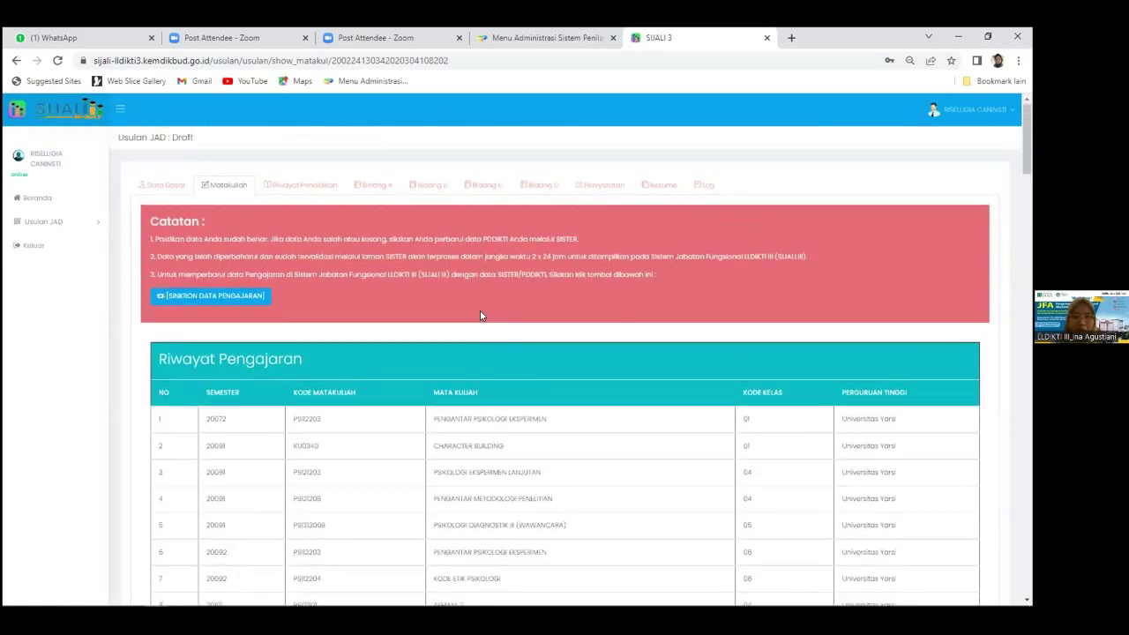
{"action": "scroll", "coordinate": [521, 497], "scroll_direction": "down", "scroll_amount": 1}
{"action": "scroll", "coordinate": [521, 498], "scroll_direction": "down", "scroll_amount": 1}
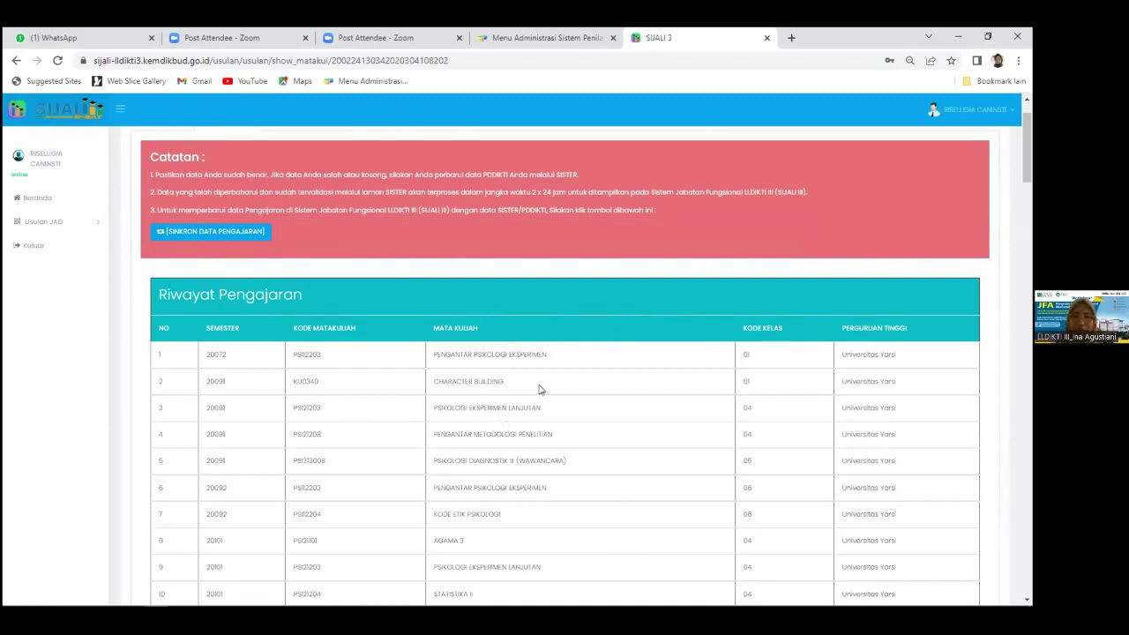
{"action": "scroll", "coordinate": [538, 390], "scroll_direction": "up", "scroll_amount": 1}
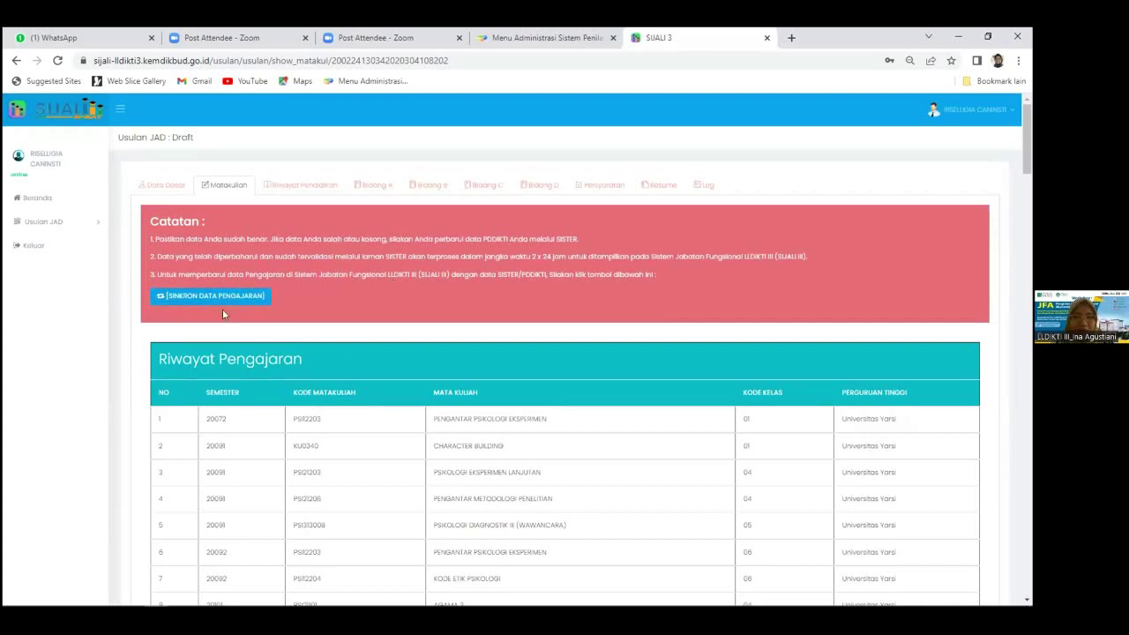
- Open the draft's Riwayat Pendidikan section and examine its synchronization notes, degree table, Tanggal Penerbitan Ijazah fields and file upload options
{"action": "left_click", "coordinate": [301, 185]}
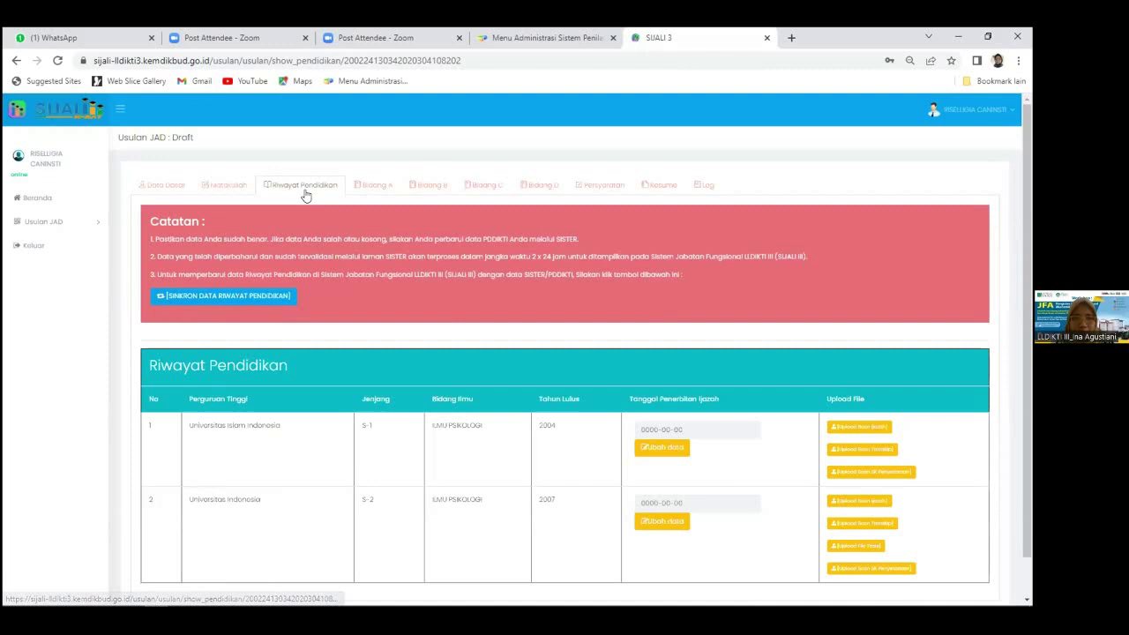
{"action": "scroll", "coordinate": [587, 407], "scroll_direction": "down", "scroll_amount": 1}
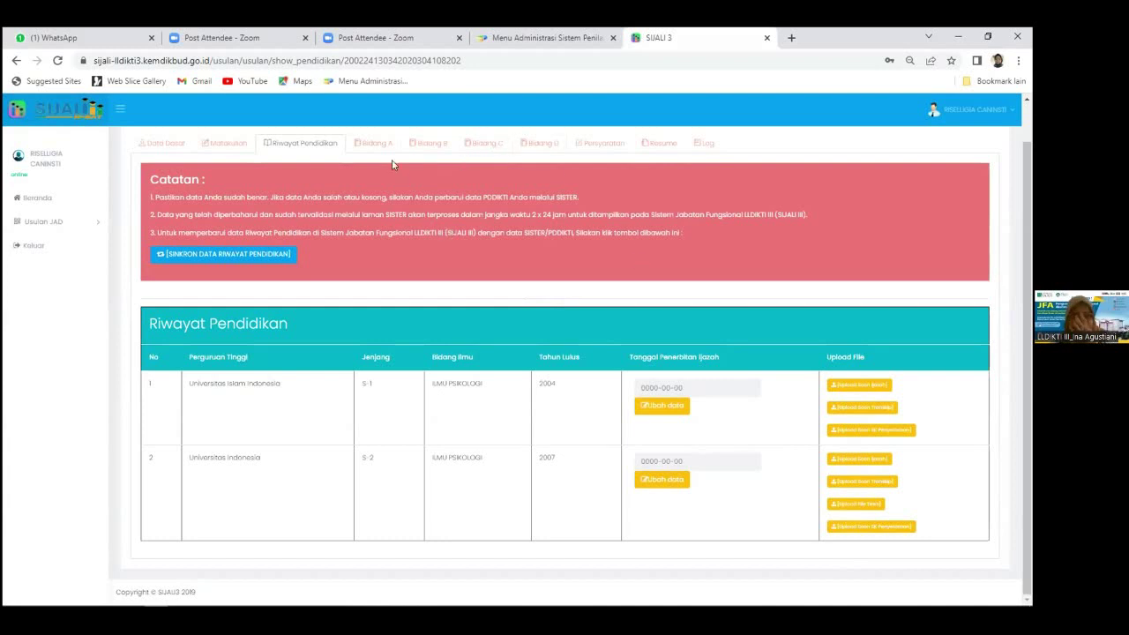
- Open Bidang A and view the details of its Melaksanakan perkuliahan/tutorial teaching activity under Pelaksanaan Pendidikan
{"action": "left_click", "coordinate": [364, 142]}
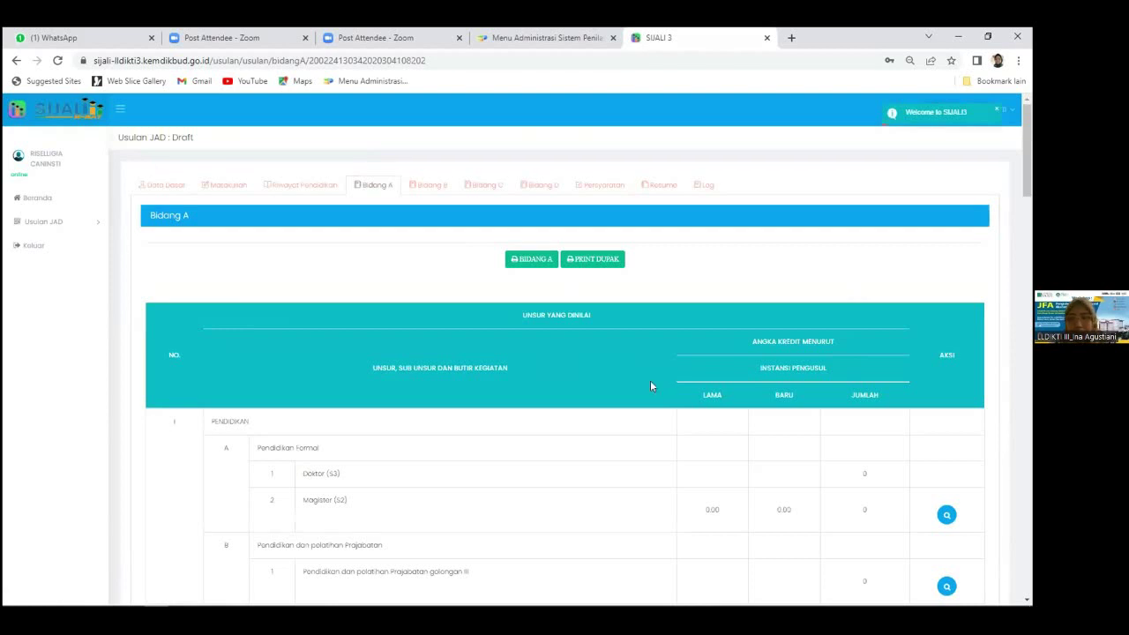
{"action": "scroll", "coordinate": [650, 380], "scroll_direction": "down", "scroll_amount": 3}
{"action": "scroll", "coordinate": [648, 385], "scroll_direction": "up", "scroll_amount": 2}
{"action": "scroll", "coordinate": [645, 391], "scroll_direction": "down", "scroll_amount": 3}
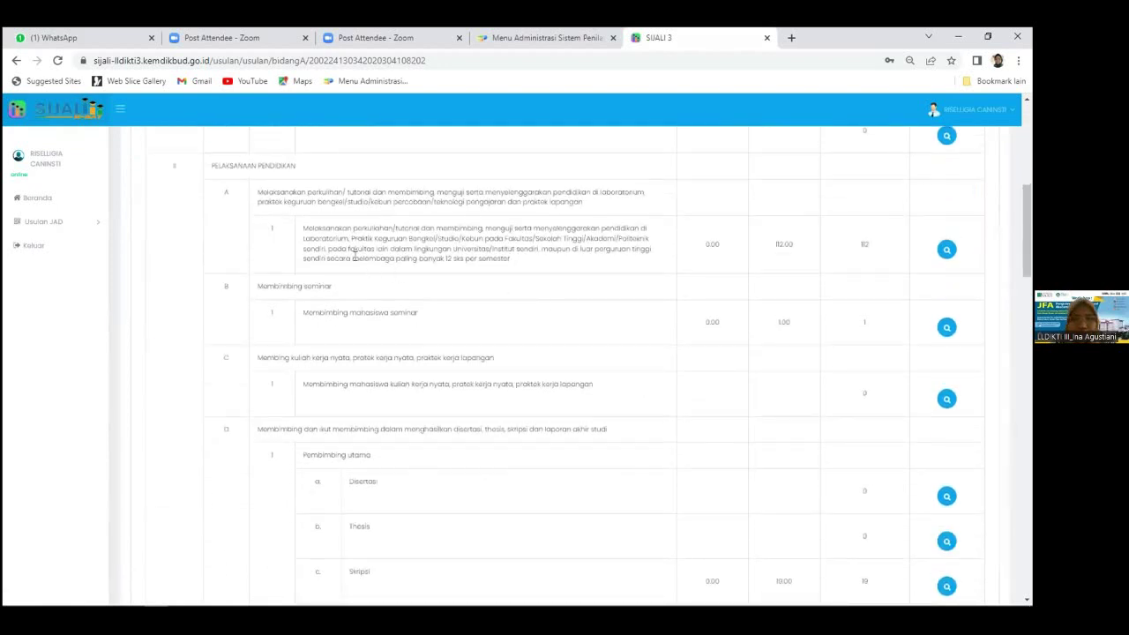
{"action": "left_click", "coordinate": [946, 251]}
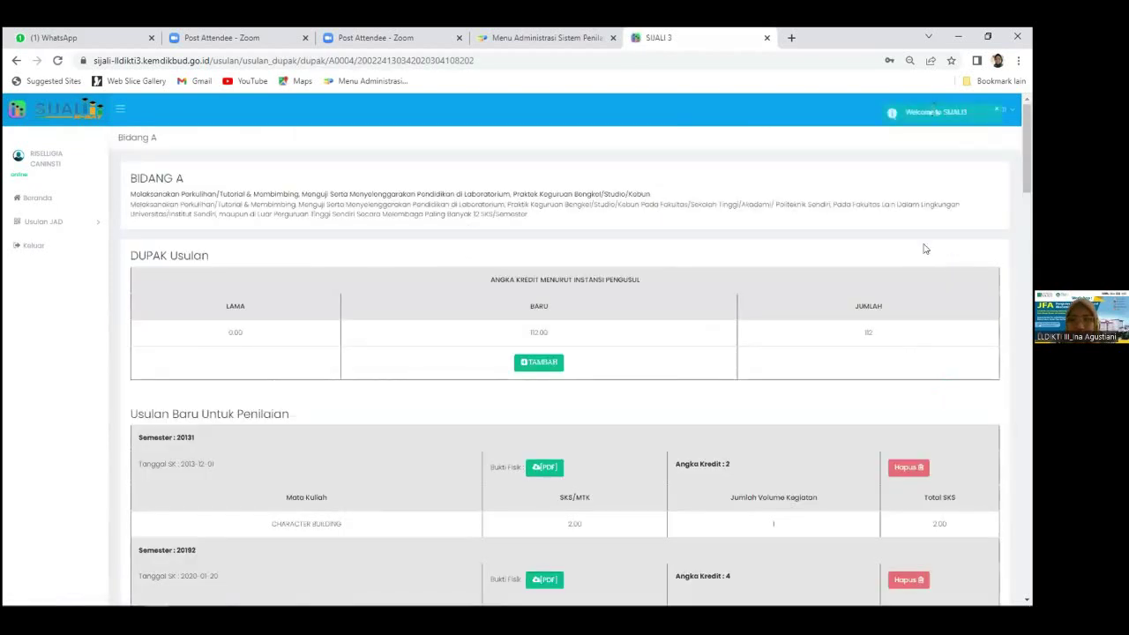
{"action": "scroll", "coordinate": [814, 352], "scroll_direction": "down", "scroll_amount": 1}
{"action": "scroll", "coordinate": [752, 358], "scroll_direction": "up", "scroll_amount": 1}
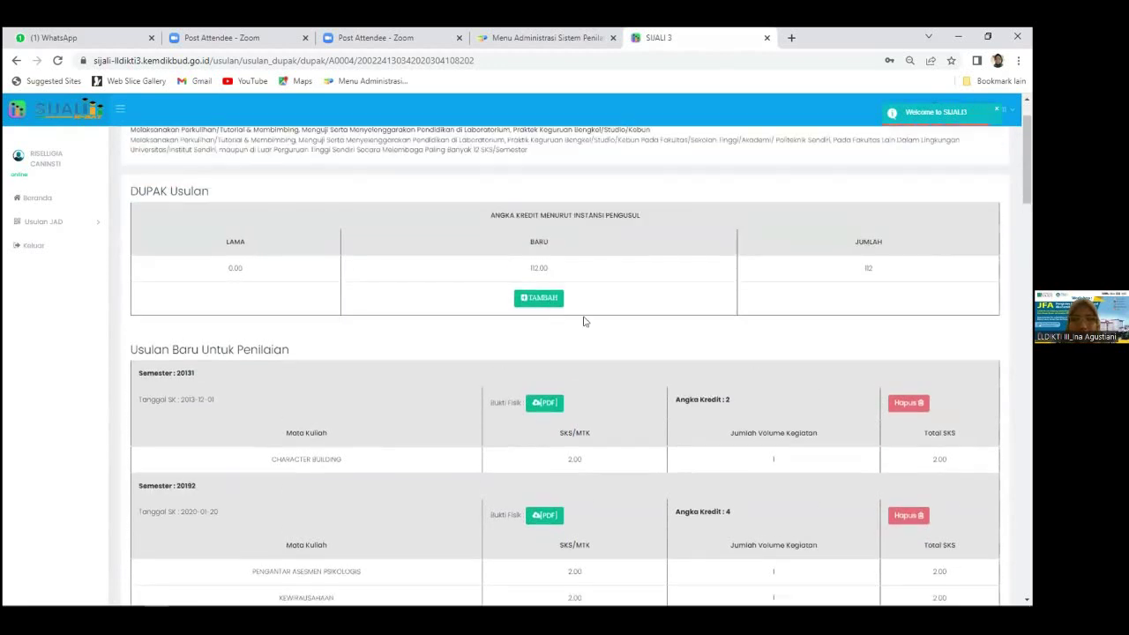
- Start a new teaching entry for semester 20152 with the Tanggal ST set to 20/12/2015
{"action": "left_click", "coordinate": [537, 296]}
{"action": "left_click", "coordinate": [436, 247]}
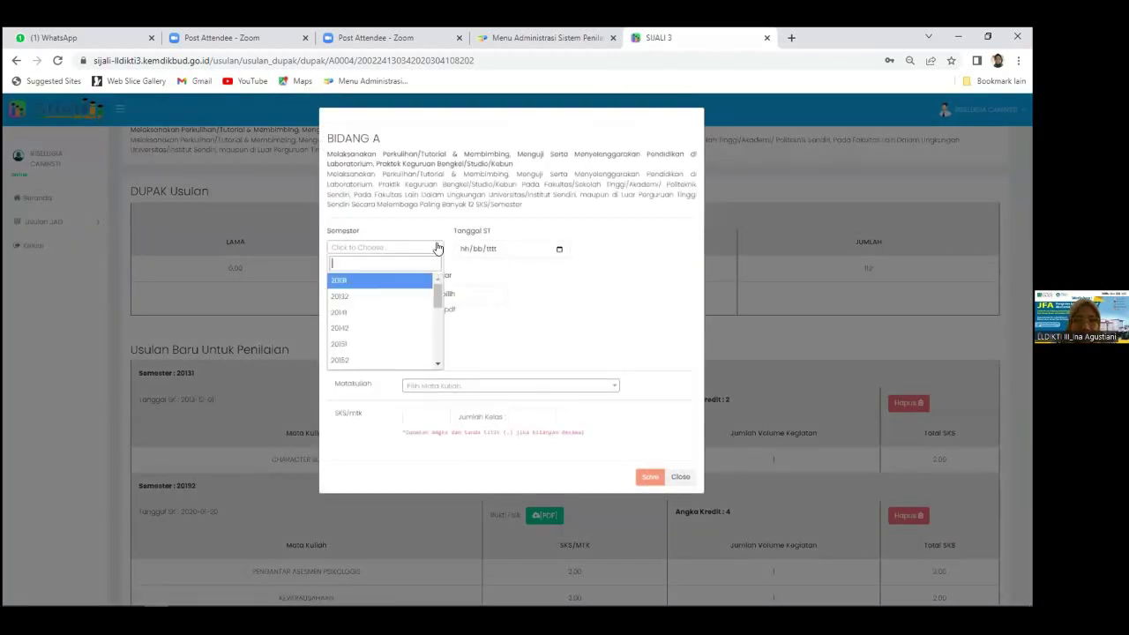
{"action": "left_click", "coordinate": [379, 360]}
{"action": "left_click", "coordinate": [560, 251]}
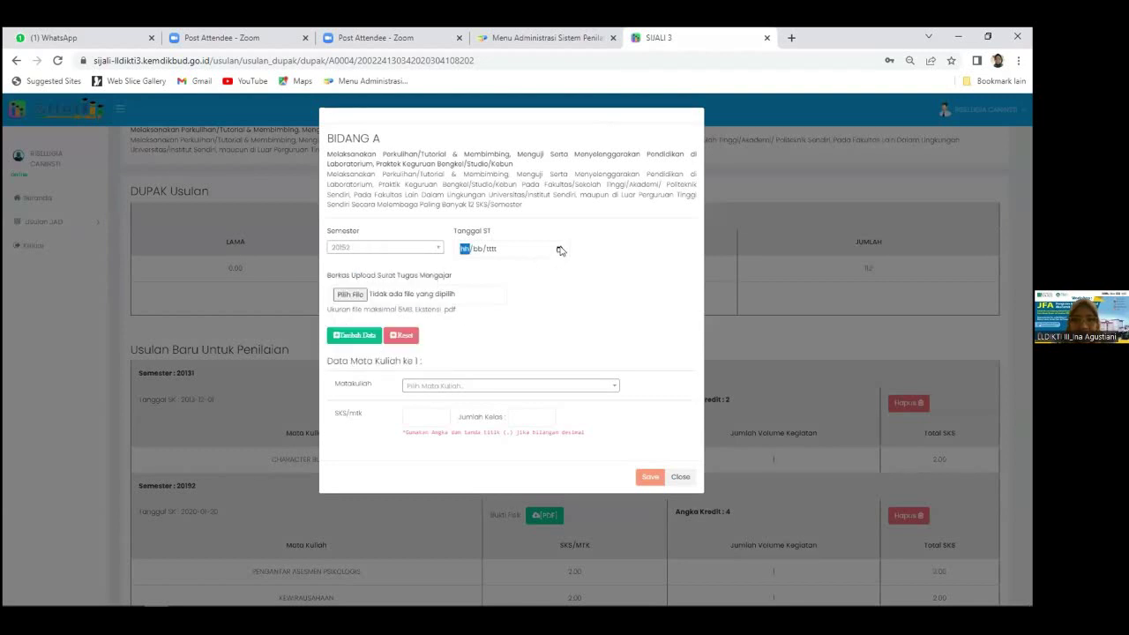
{"action": "left_click", "coordinate": [560, 250]}
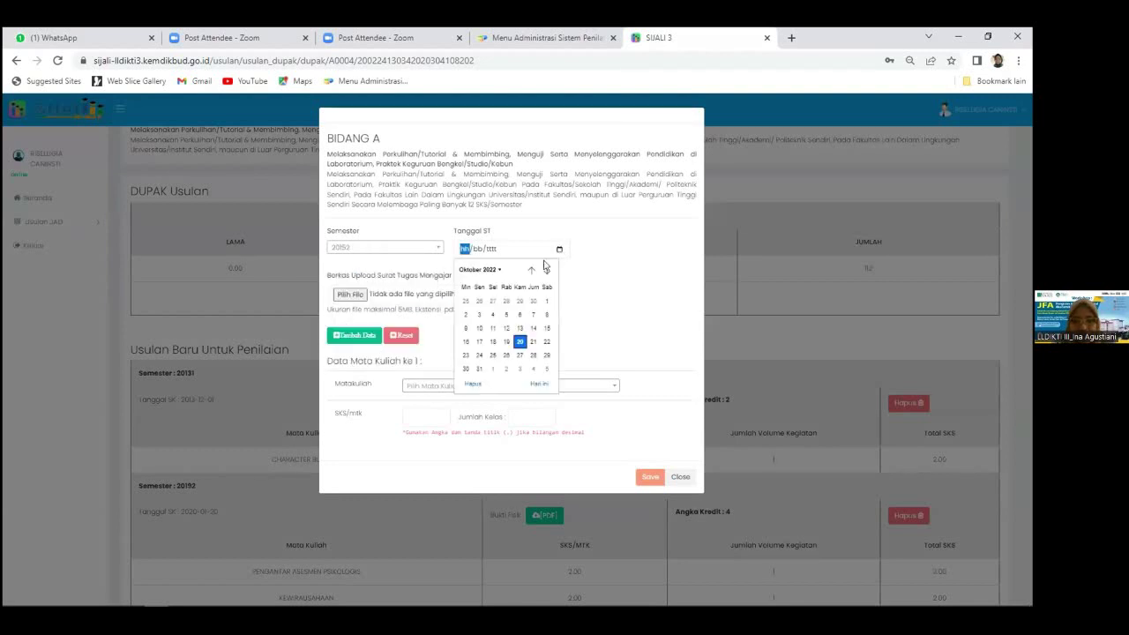
{"action": "left_click", "coordinate": [497, 271]}
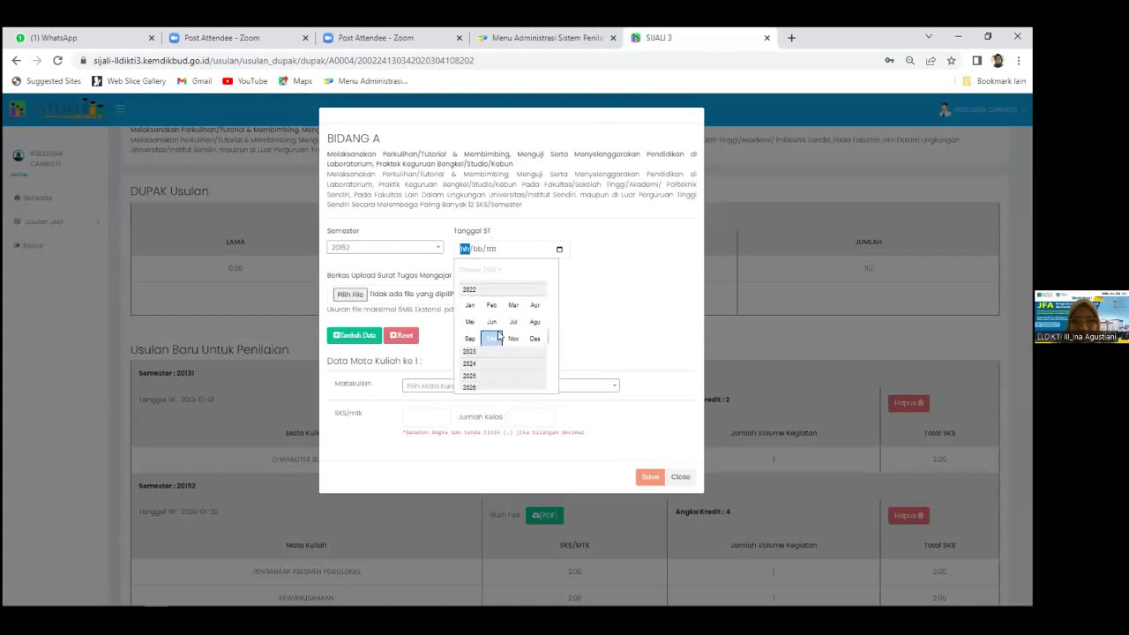
{"action": "scroll", "coordinate": [492, 322], "scroll_direction": "up", "scroll_amount": 5}
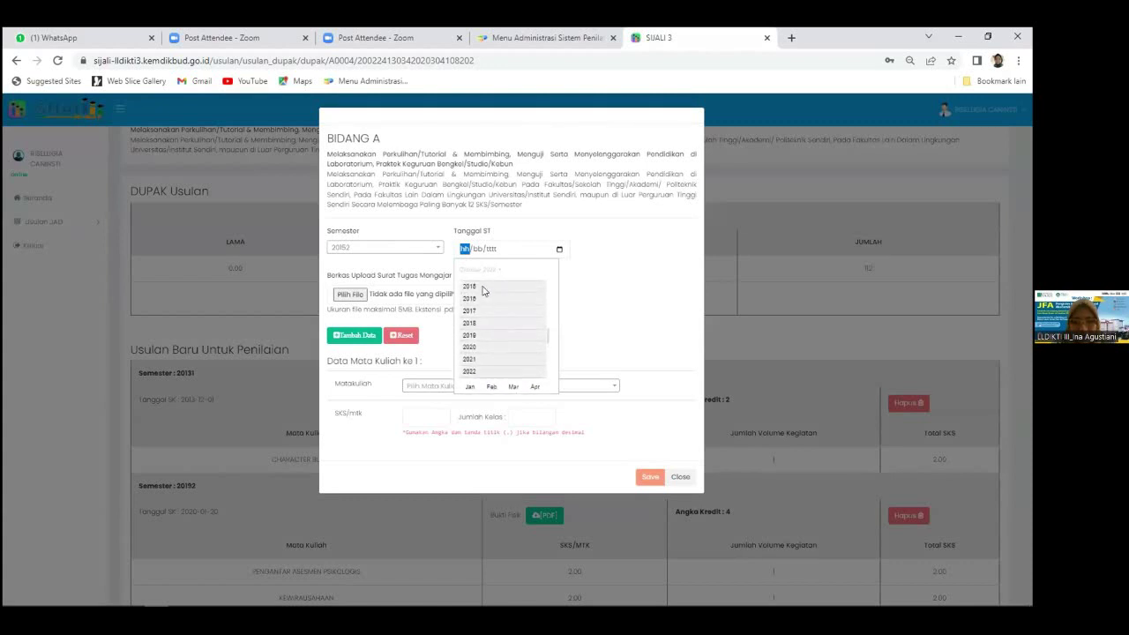
{"action": "left_click", "coordinate": [484, 289]}
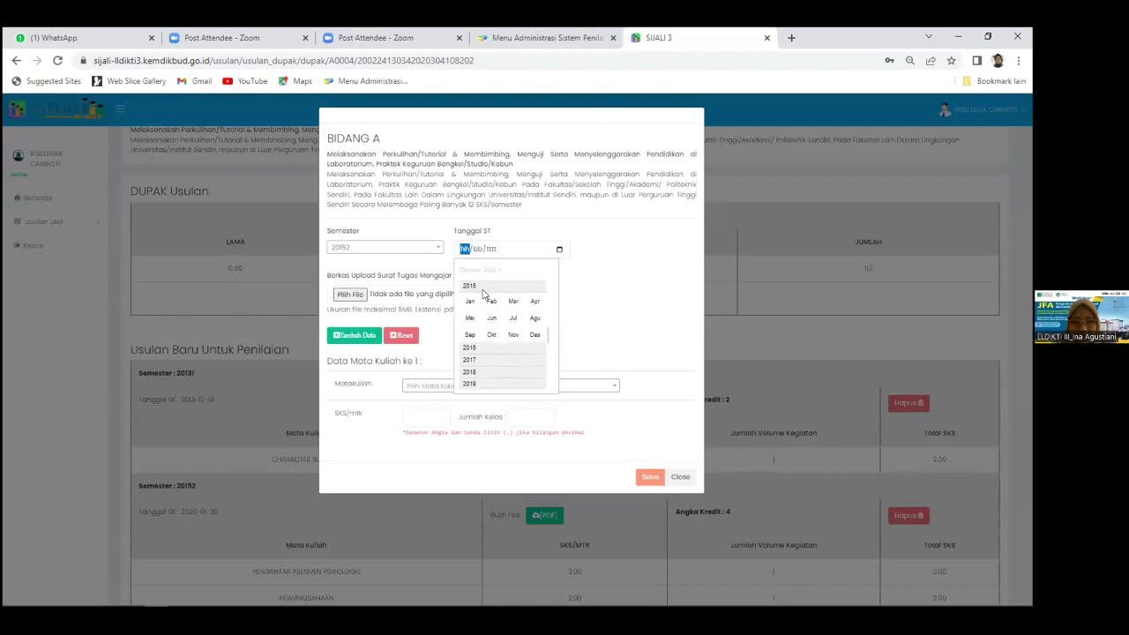
{"action": "left_click", "coordinate": [534, 334]}
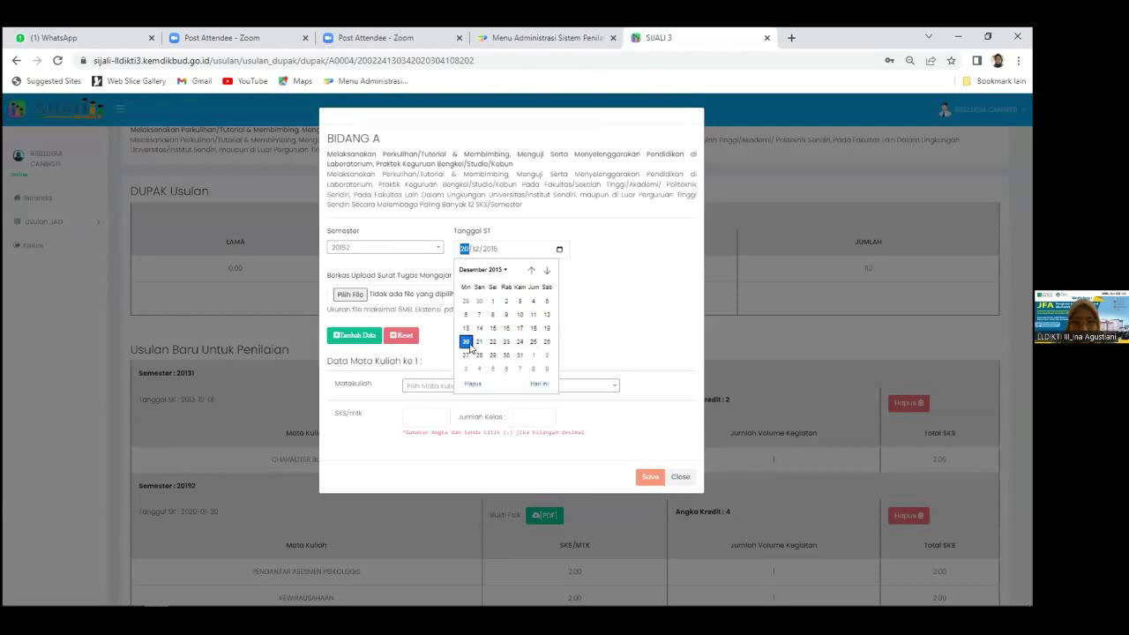
{"action": "left_click", "coordinate": [470, 344]}
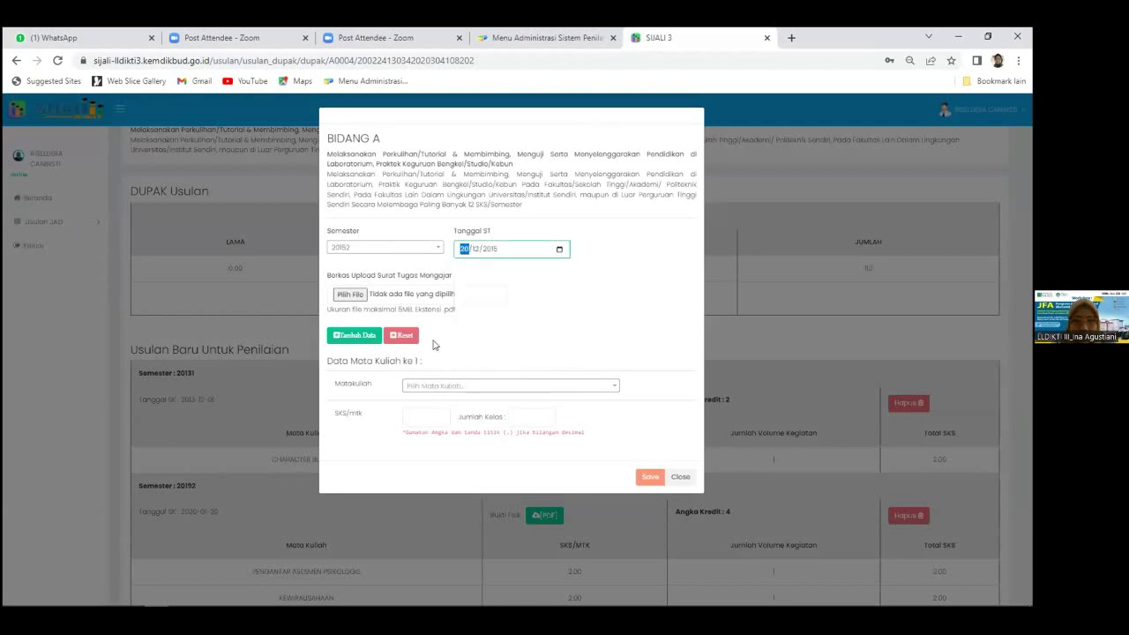
- Attach "penyerahan SK GB 14 Sept 2022.pdf" from the Desktop as the Surat Tugas Mengajar file
{"action": "left_click", "coordinate": [339, 296]}
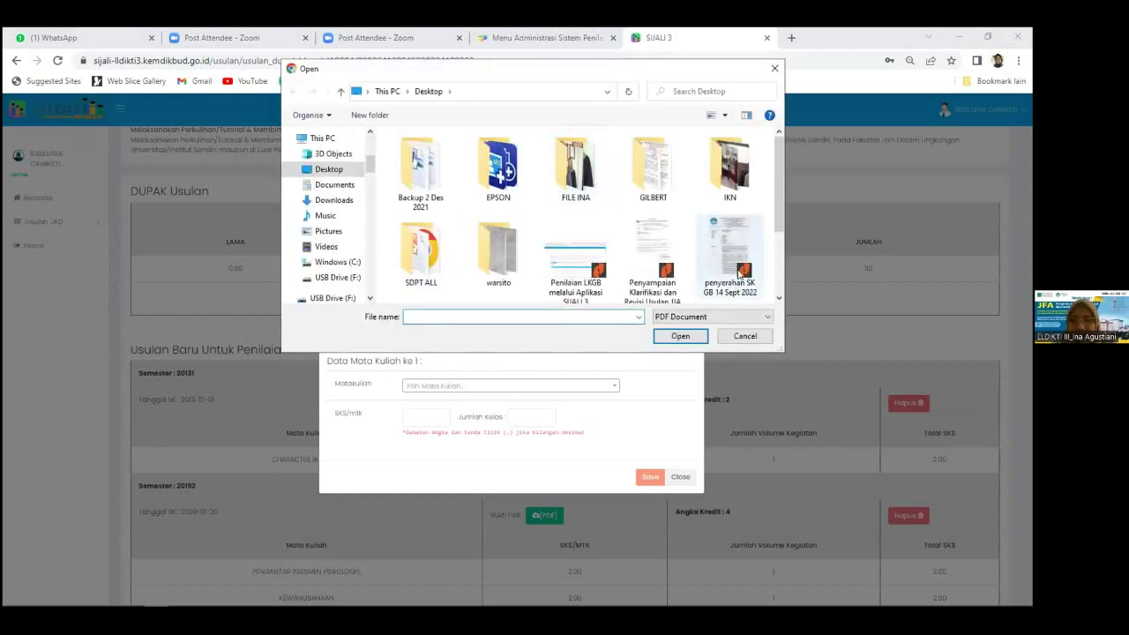
{"action": "left_click", "coordinate": [722, 251]}
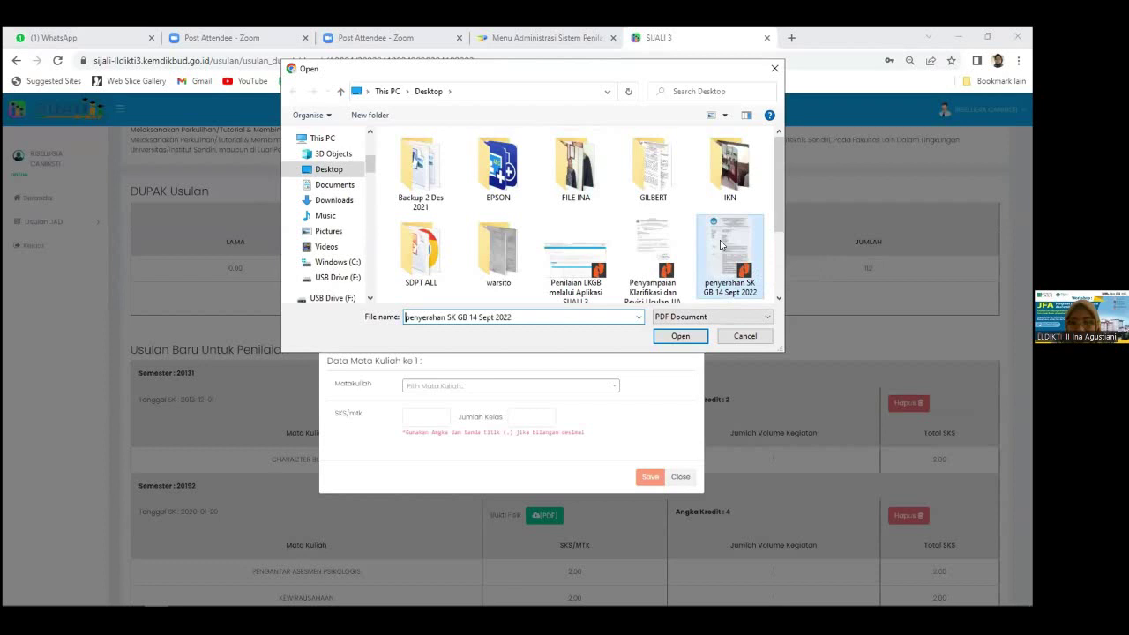
{"action": "left_click", "coordinate": [703, 343]}
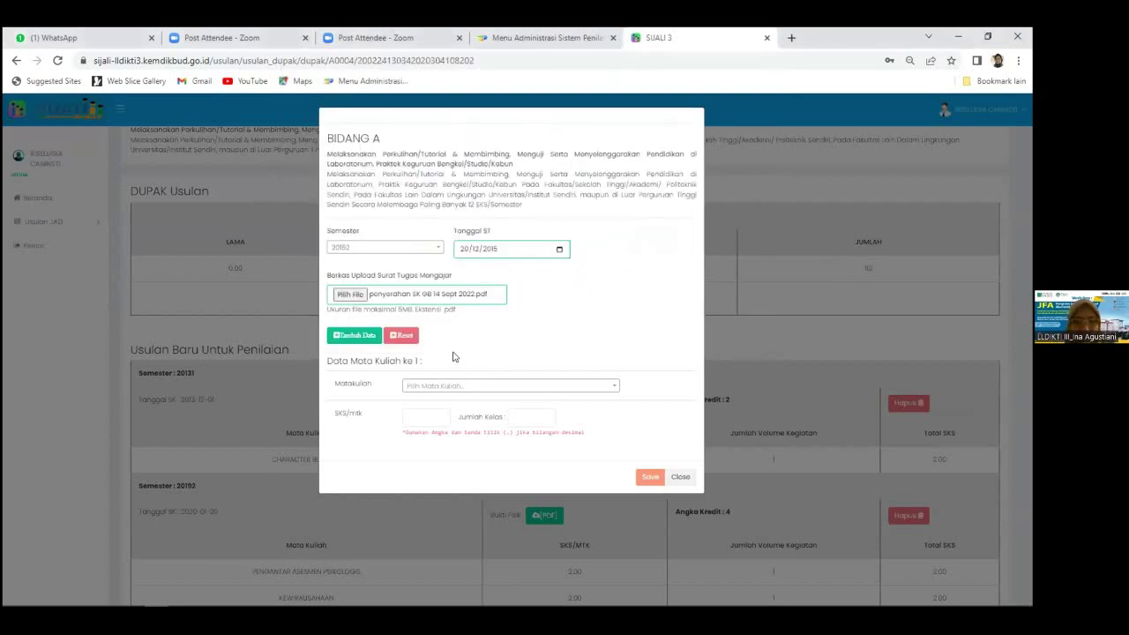
- Fill in the first course as ASESMEN KEPRIBADIAN DAN INTELIGENSI with 2 SKS and 1 class
{"action": "left_click", "coordinate": [481, 388]}
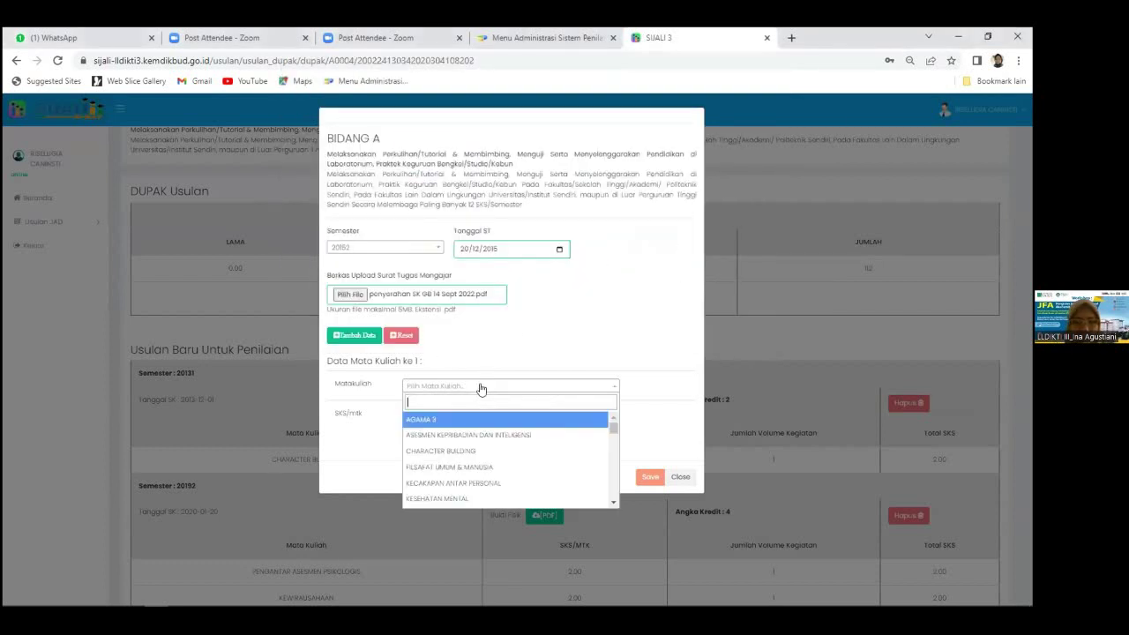
{"action": "left_click", "coordinate": [474, 435]}
{"action": "left_click", "coordinate": [432, 417]}
{"action": "type", "text": "20"}
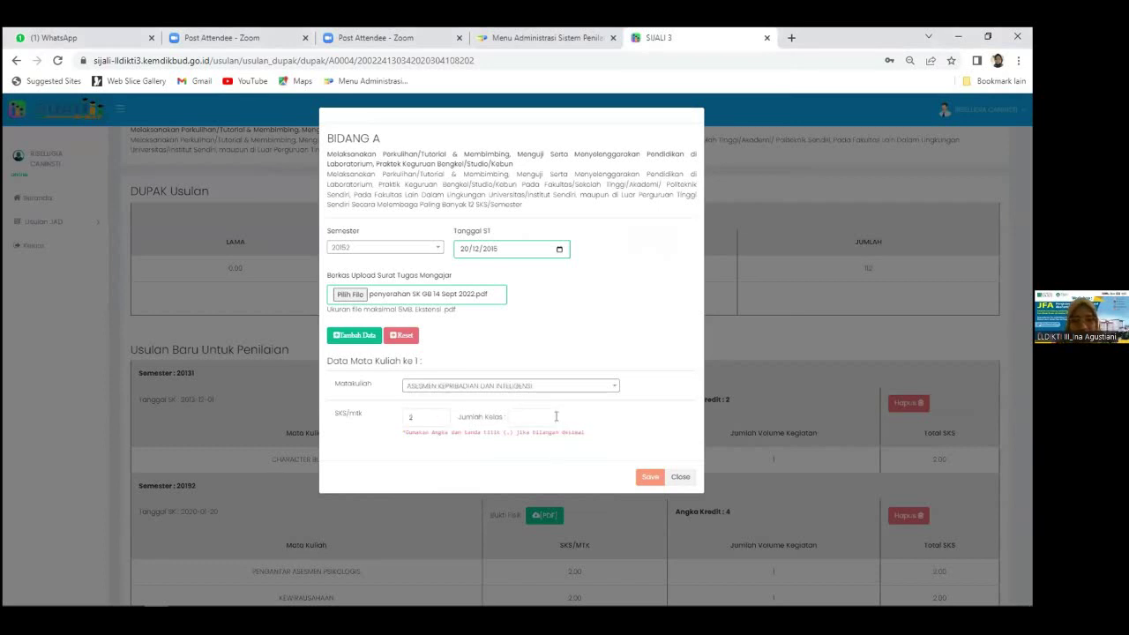
{"action": "type", "text": "1"}
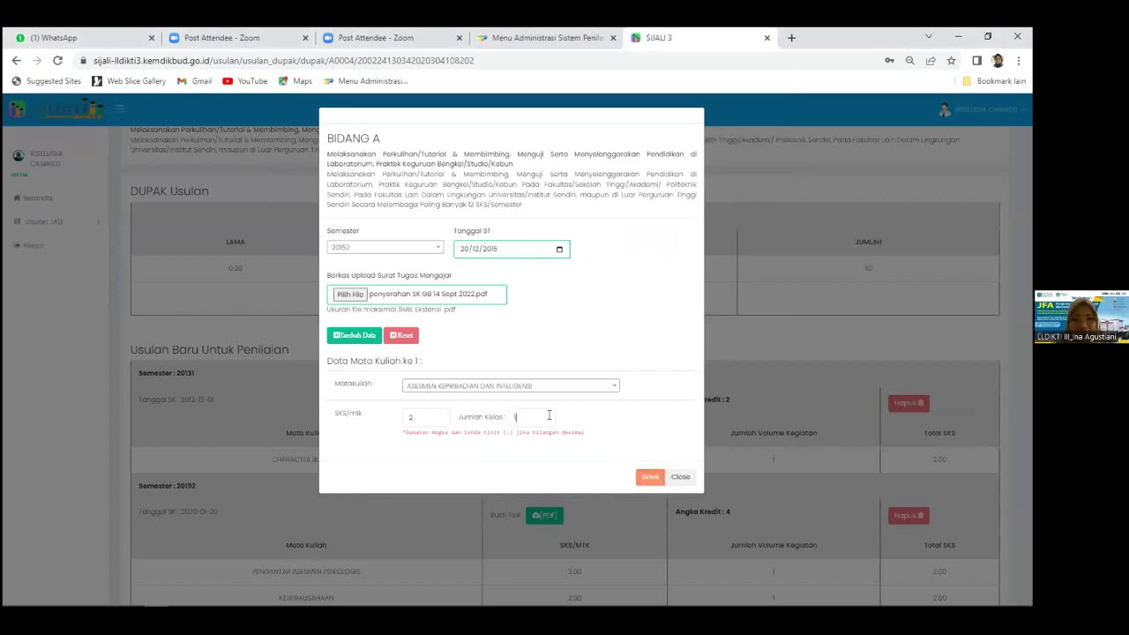
- Add METODE OBERVASI DAN WAWANCARA as a second course with 2 SKS and save the teaching entry
{"action": "left_click", "coordinate": [364, 336]}
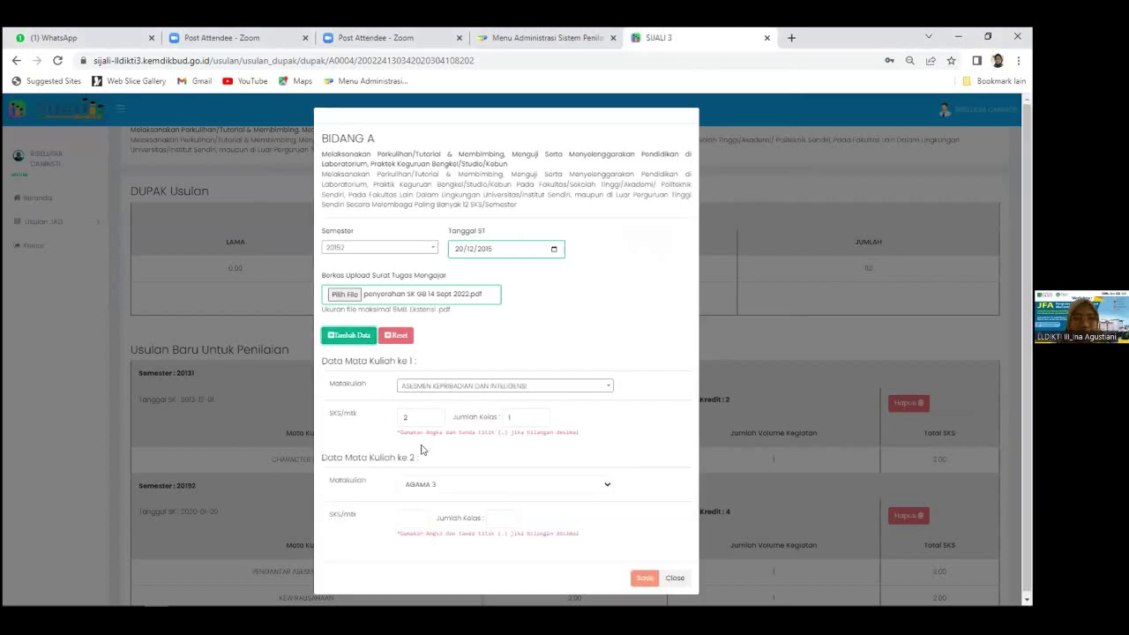
{"action": "left_click", "coordinate": [575, 487]}
{"action": "left_click", "coordinate": [459, 355]}
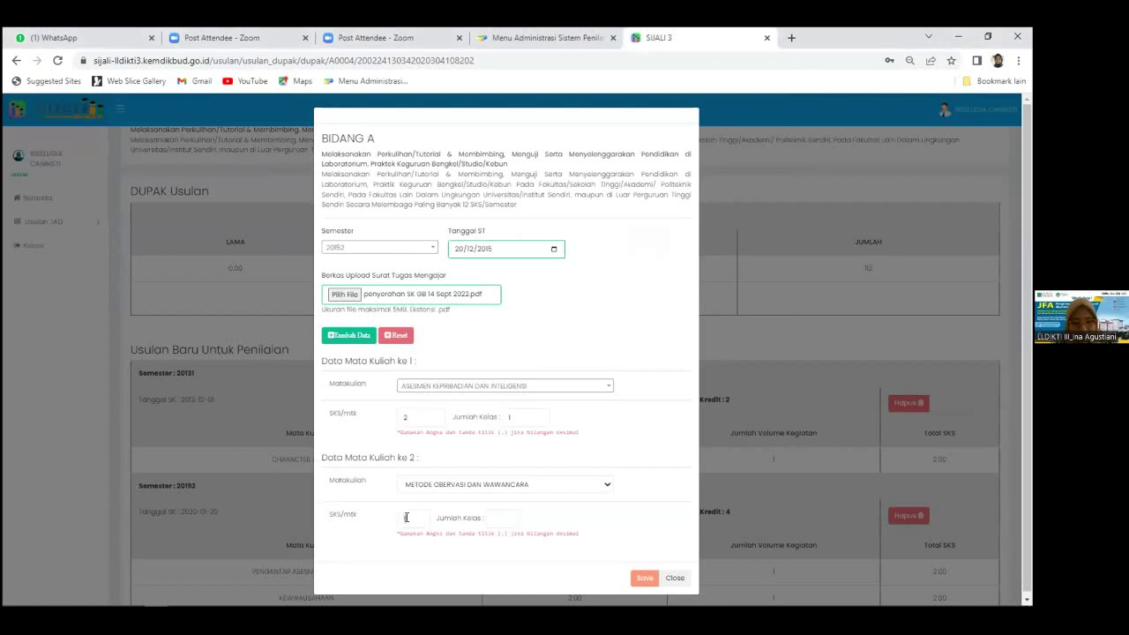
{"action": "type", "text": "2"}
{"action": "left_click", "coordinate": [645, 578]}
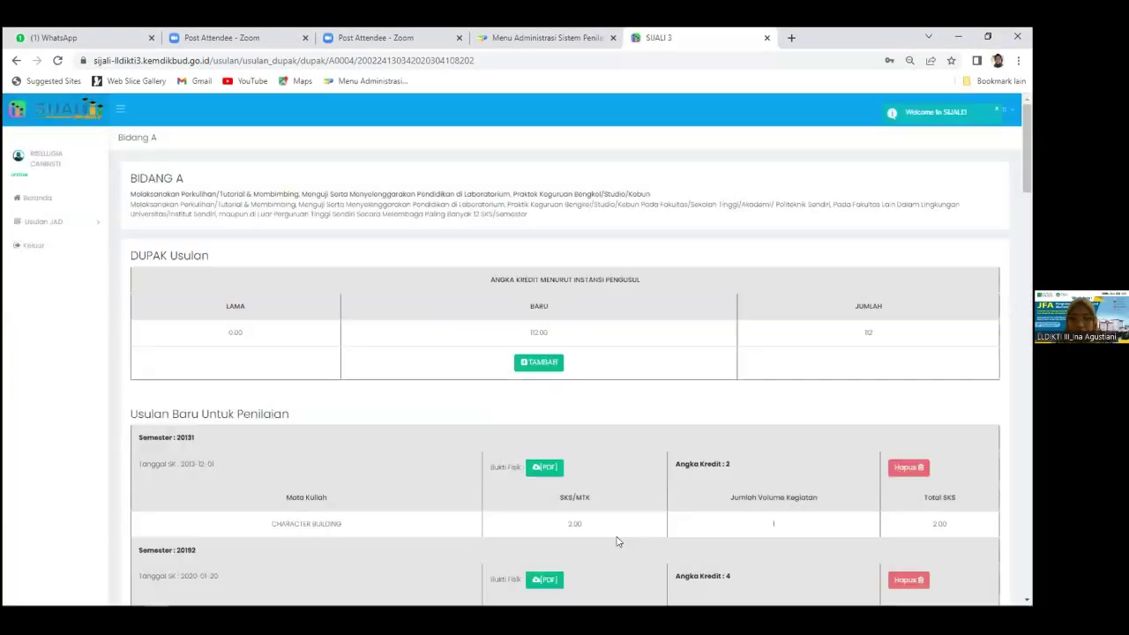
- Examine the Usulan Baru Untuk Penilaian list, checking the courses, SKS and Angka Kredit of each semester down to the last record
{"action": "scroll", "coordinate": [604, 504], "scroll_direction": "down", "scroll_amount": 3}
{"action": "scroll", "coordinate": [604, 507], "scroll_direction": "up", "scroll_amount": 2}
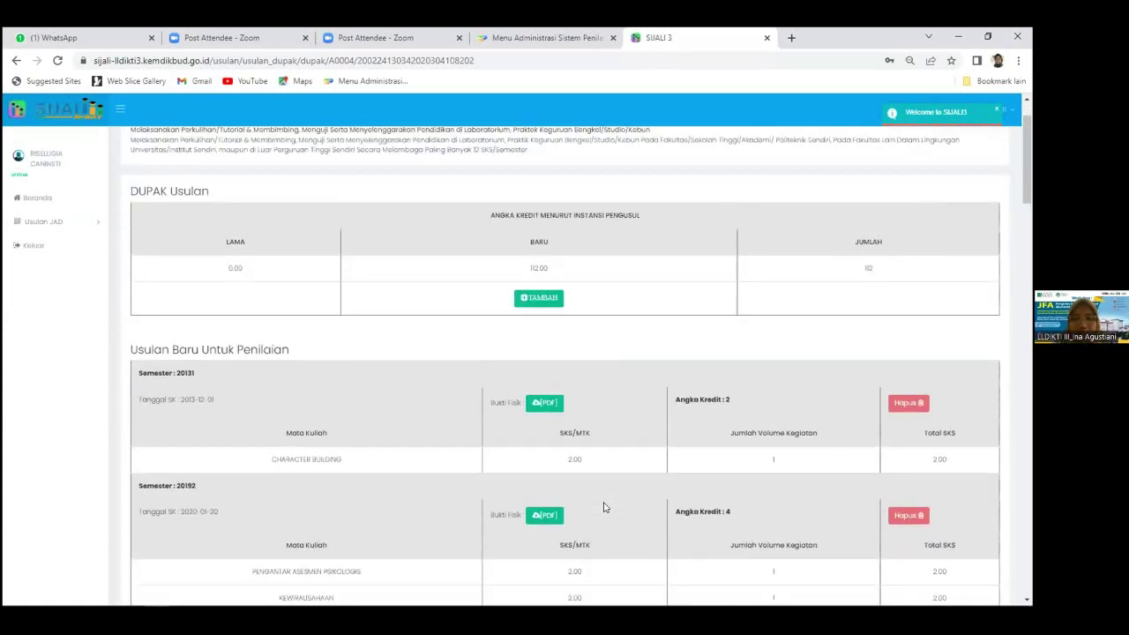
{"action": "scroll", "coordinate": [543, 426], "scroll_direction": "down", "scroll_amount": 4}
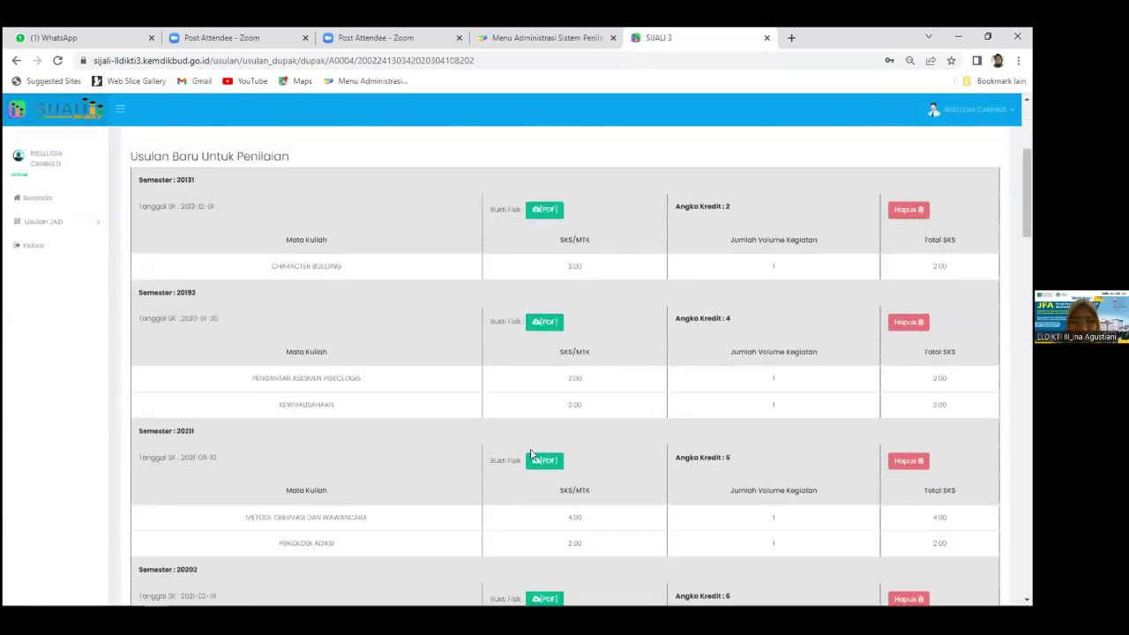
{"action": "scroll", "coordinate": [532, 452], "scroll_direction": "up", "scroll_amount": 3}
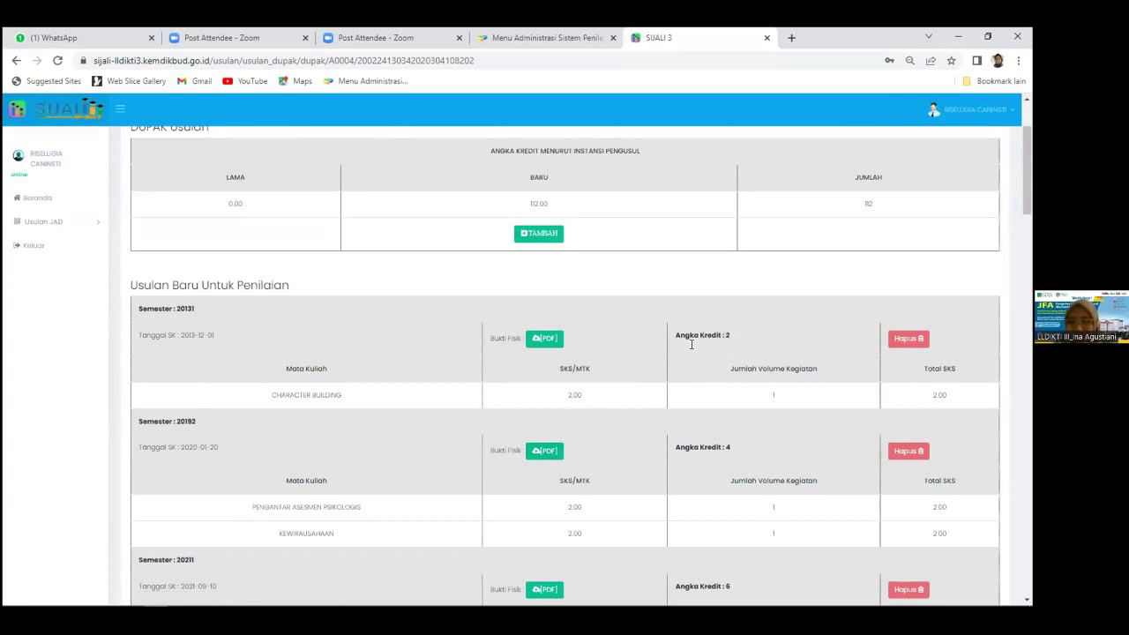
{"action": "scroll", "coordinate": [767, 420], "scroll_direction": "down", "scroll_amount": 2}
{"action": "scroll", "coordinate": [749, 376], "scroll_direction": "up", "scroll_amount": 2}
{"action": "left_click_drag", "start_coordinate": [688, 447], "coordinate": [779, 447]}
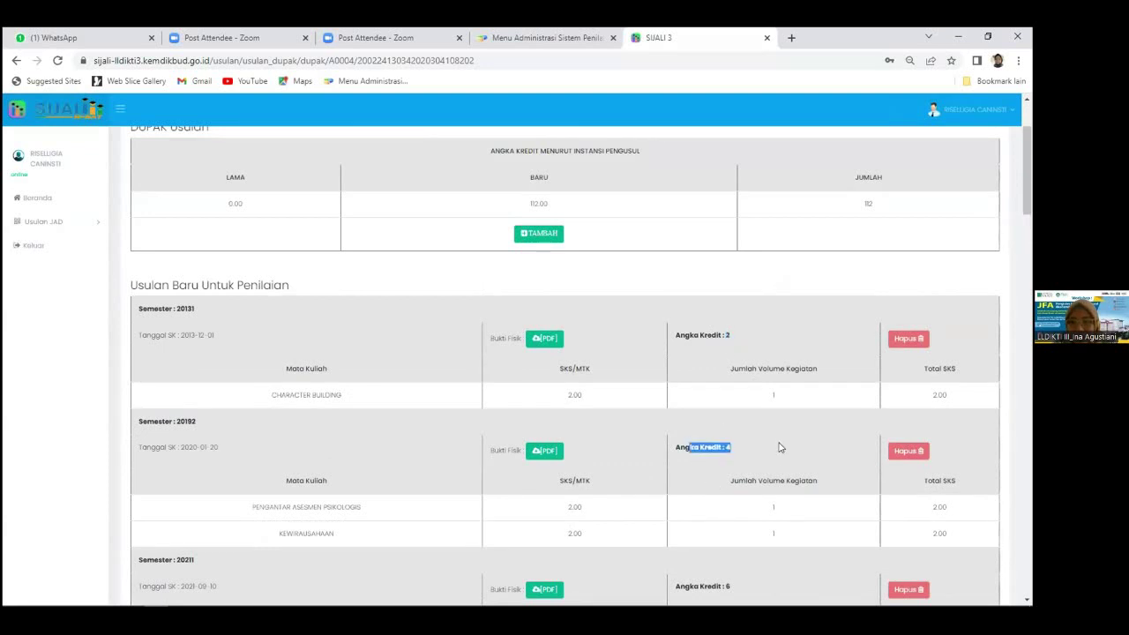
{"action": "scroll", "coordinate": [780, 448], "scroll_direction": "down", "scroll_amount": 1}
{"action": "left_click_drag", "start_coordinate": [680, 458], "coordinate": [721, 459]}
{"action": "scroll", "coordinate": [725, 465], "scroll_direction": "down", "scroll_amount": 5}
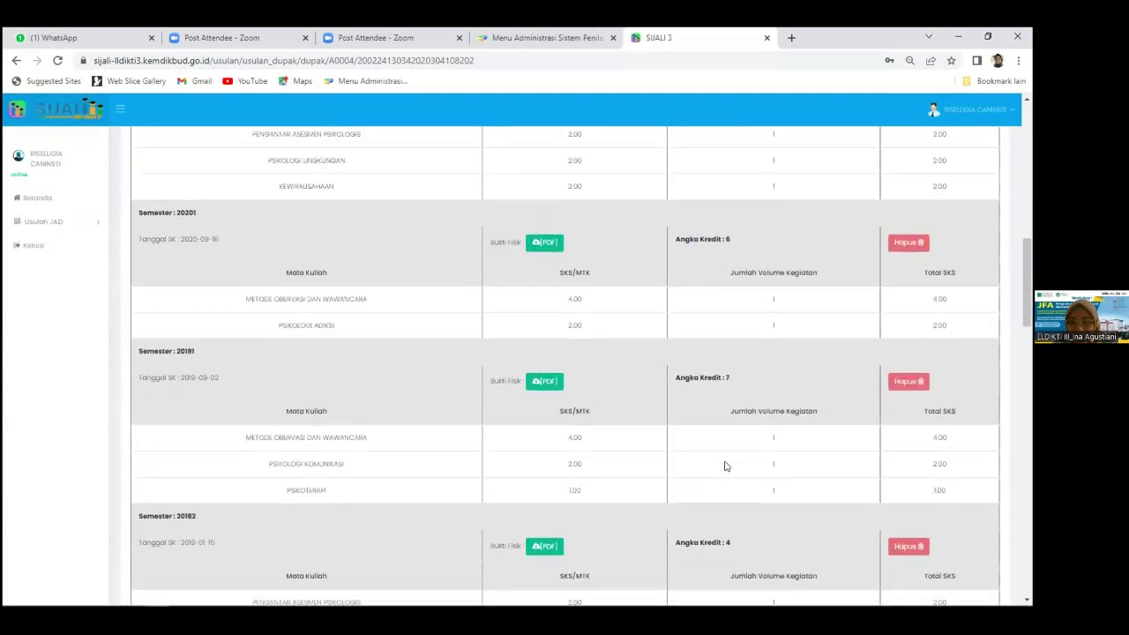
{"action": "scroll", "coordinate": [725, 465], "scroll_direction": "down", "scroll_amount": 10}
{"action": "scroll", "coordinate": [725, 464], "scroll_direction": "up", "scroll_amount": 3}
{"action": "scroll", "coordinate": [725, 463], "scroll_direction": "down", "scroll_amount": 4}
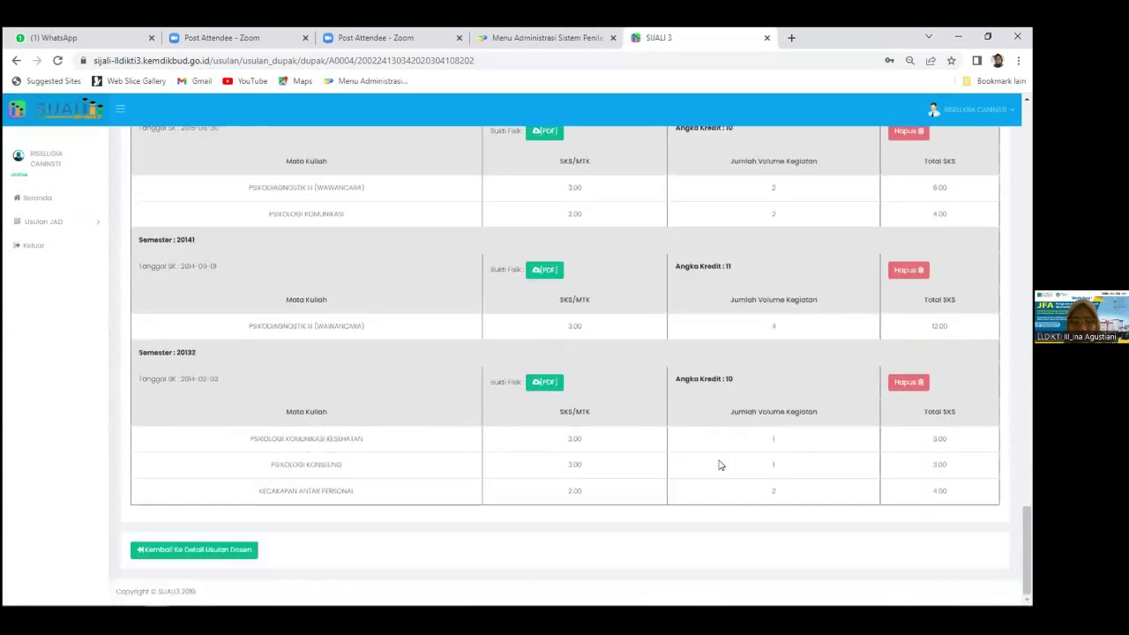
- Return to the proposal's Bidang A table and open the details of Membimbing mahasiswa seminar
{"action": "left_click", "coordinate": [221, 549]}
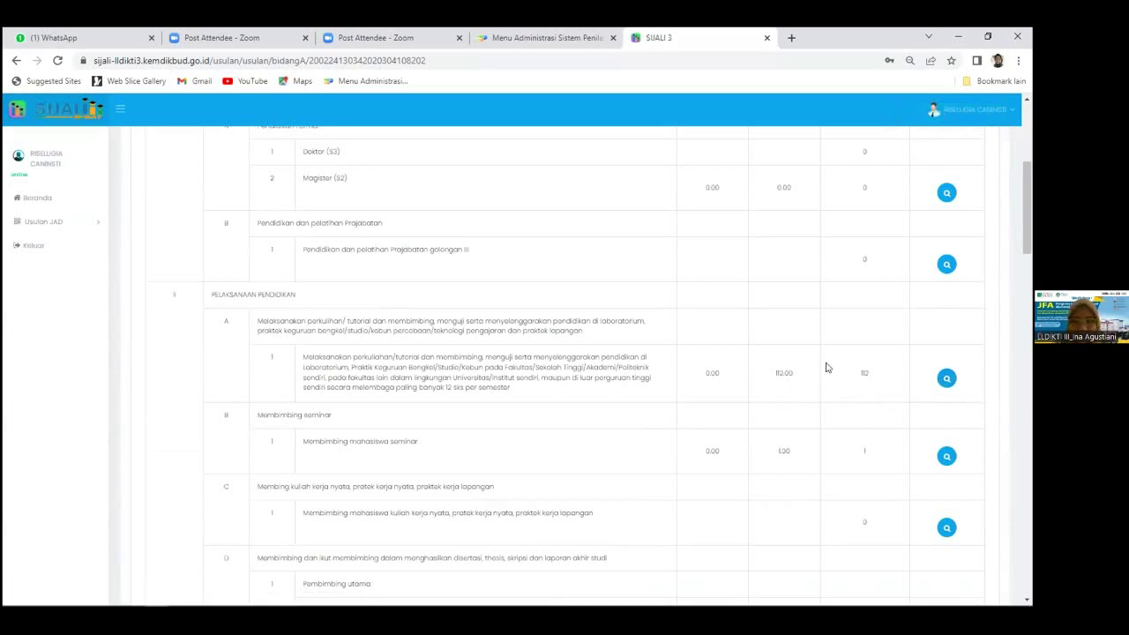
{"action": "left_click", "coordinate": [946, 454]}
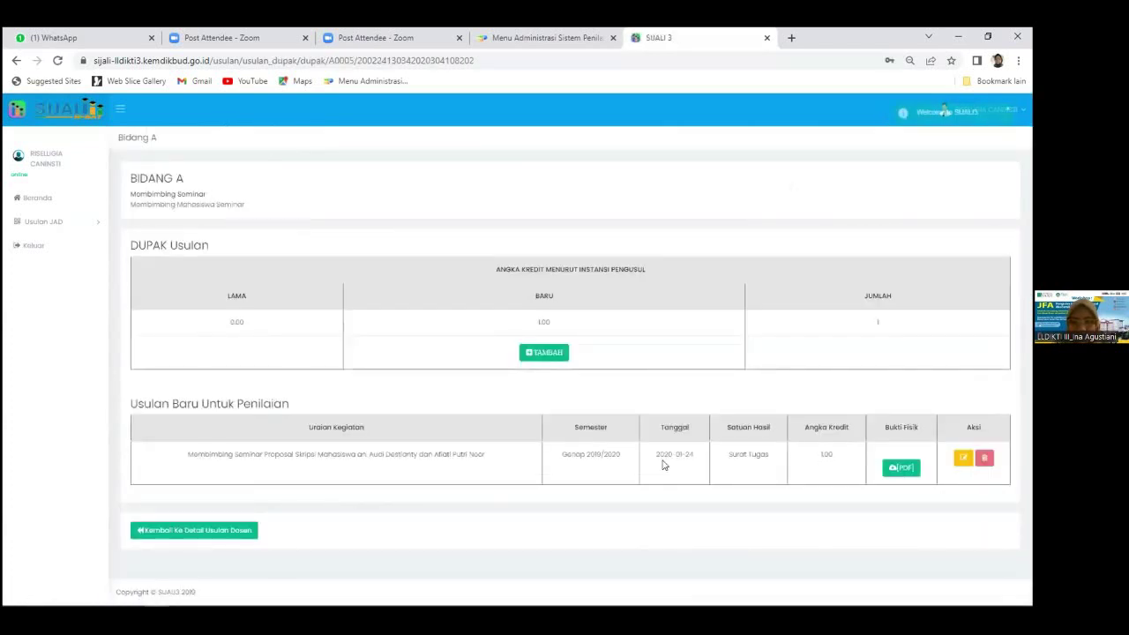
- Check the Semester, Tahun Dasar Akademik, Satuan Hasil and Surat Penugasan fields of a new seminar supervision entry, leaving the form blank
{"action": "left_click", "coordinate": [550, 356]}
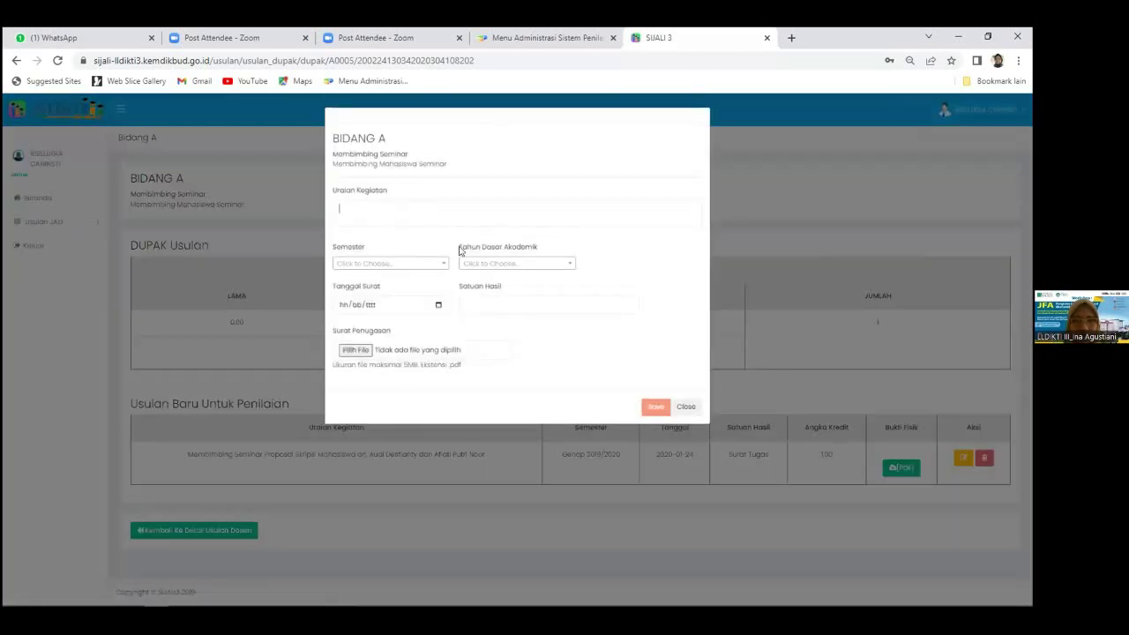
{"action": "left_click", "coordinate": [443, 262]}
{"action": "left_click", "coordinate": [474, 266]}
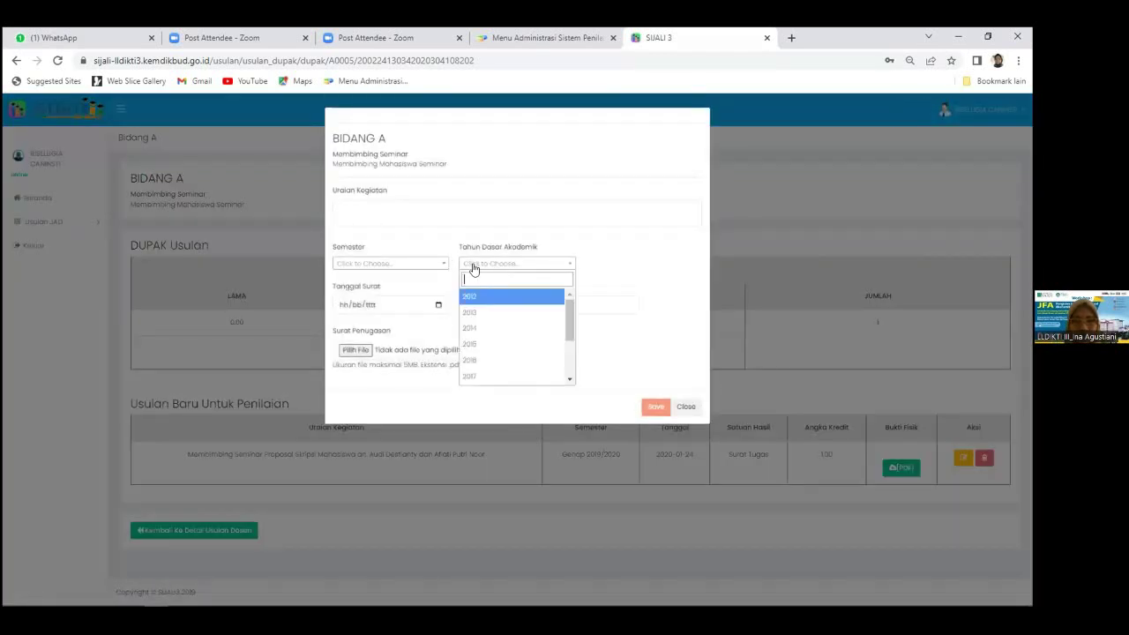
{"action": "left_click", "coordinate": [658, 333]}
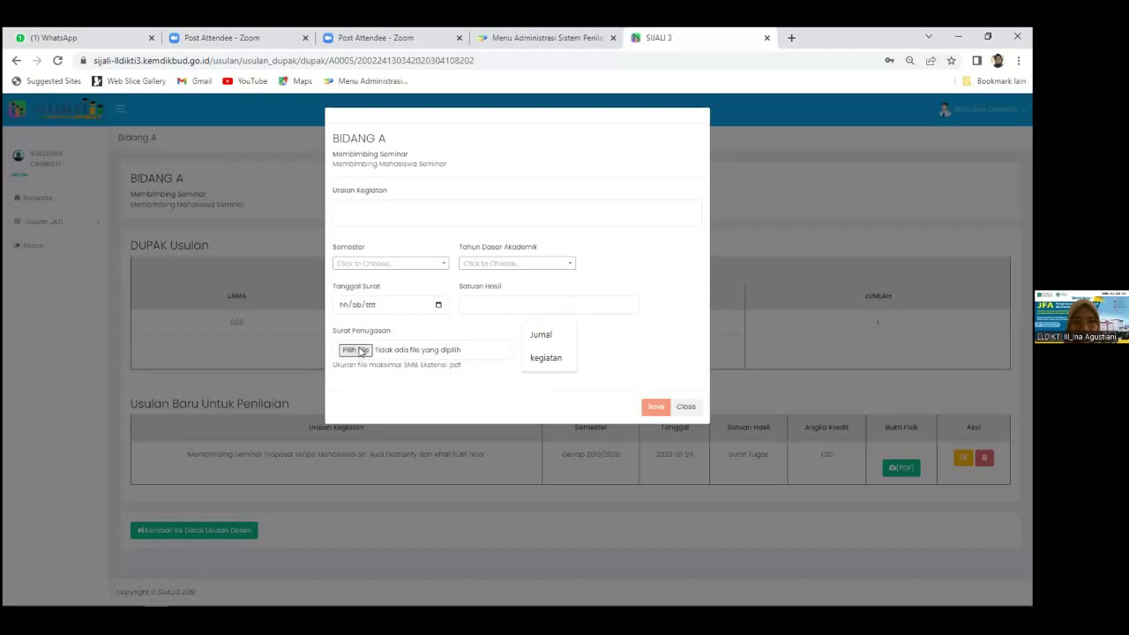
{"action": "left_click", "coordinate": [657, 406]}
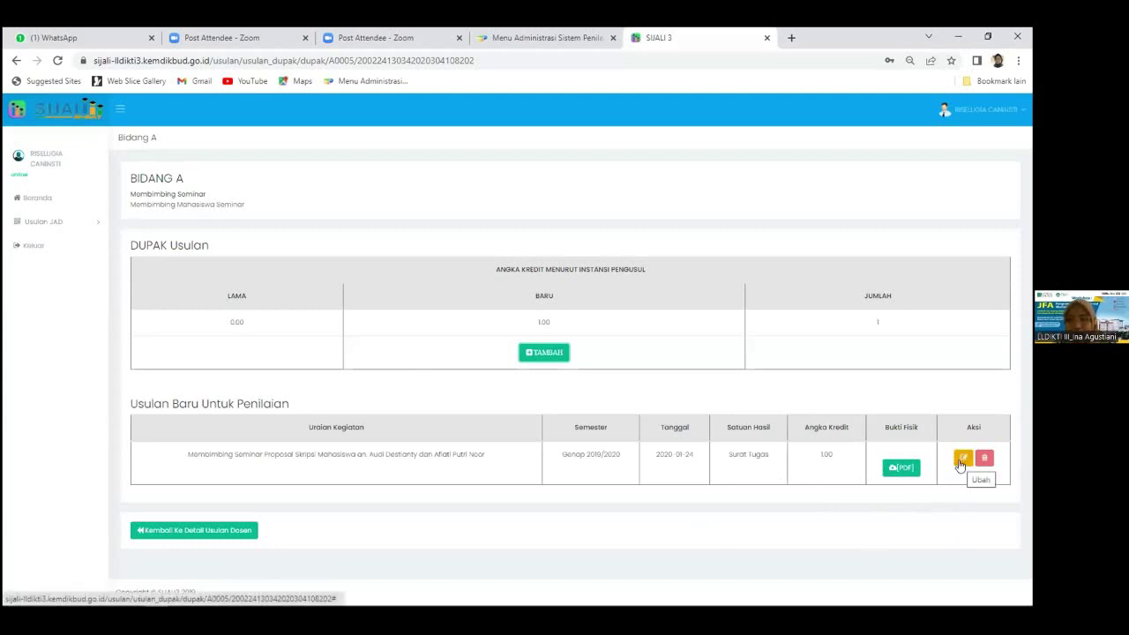
- Return to the proposal's Bidang A table and examine its activity items and their Angka Kredit columns
{"action": "left_click", "coordinate": [231, 532]}
{"action": "scroll", "coordinate": [626, 498], "scroll_direction": "down", "scroll_amount": 10}
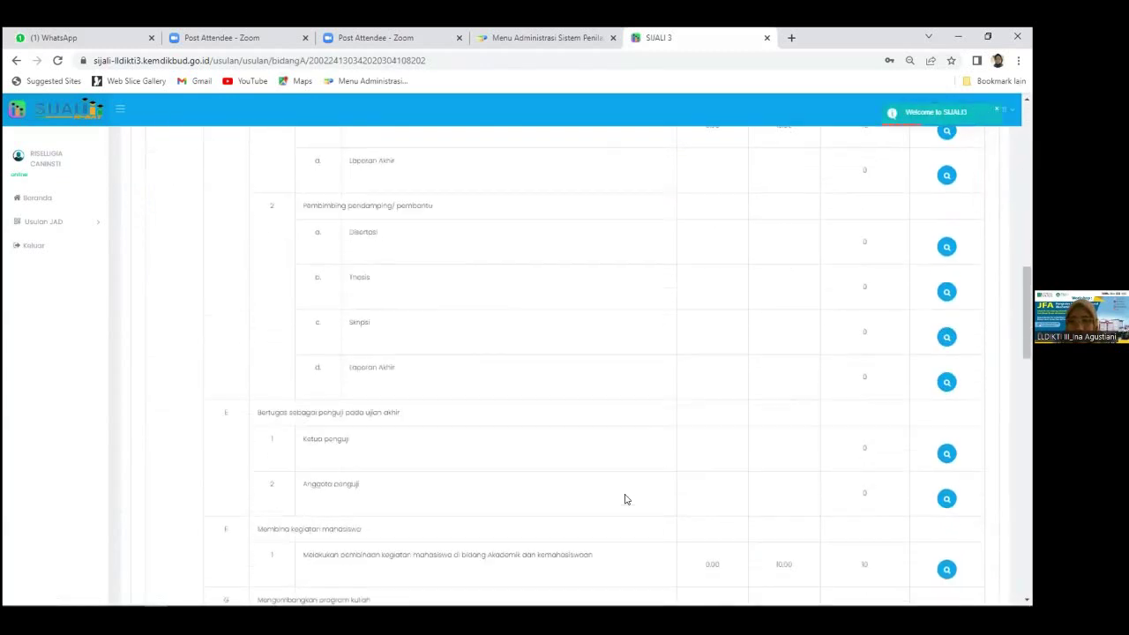
{"action": "scroll", "coordinate": [625, 498], "scroll_direction": "down", "scroll_amount": 20}
{"action": "scroll", "coordinate": [626, 498], "scroll_direction": "up", "scroll_amount": 20}
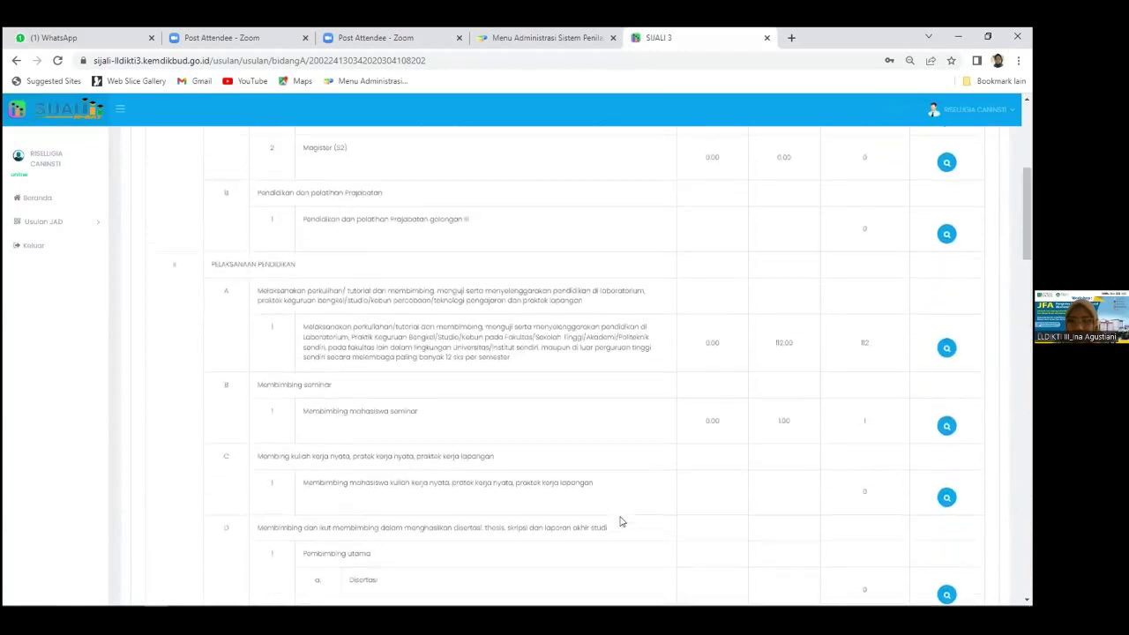
{"action": "scroll", "coordinate": [620, 522], "scroll_direction": "up", "scroll_amount": 3}
{"action": "scroll", "coordinate": [620, 521], "scroll_direction": "up", "scroll_amount": 2}
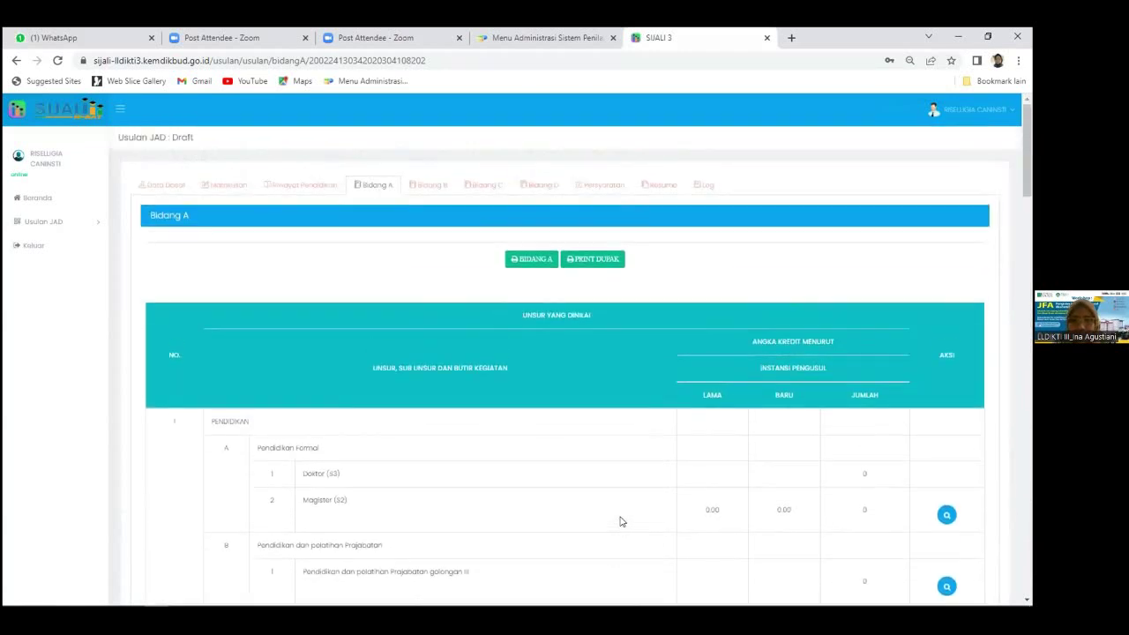
{"action": "scroll", "coordinate": [869, 457], "scroll_direction": "down", "scroll_amount": 4}
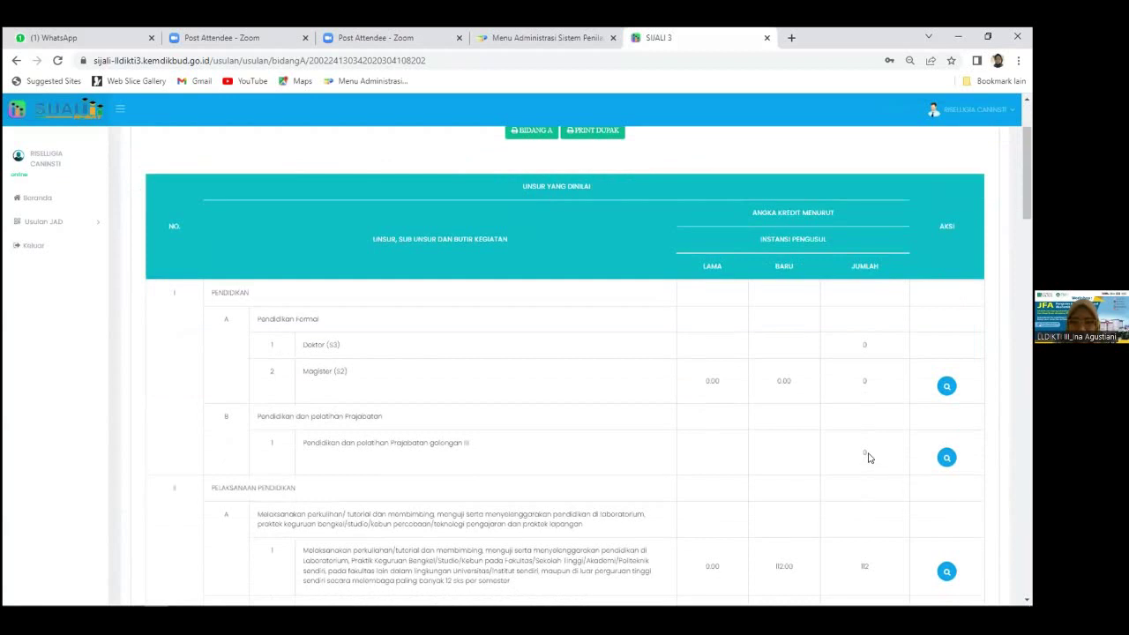
{"action": "scroll", "coordinate": [868, 457], "scroll_direction": "up", "scroll_amount": 4}
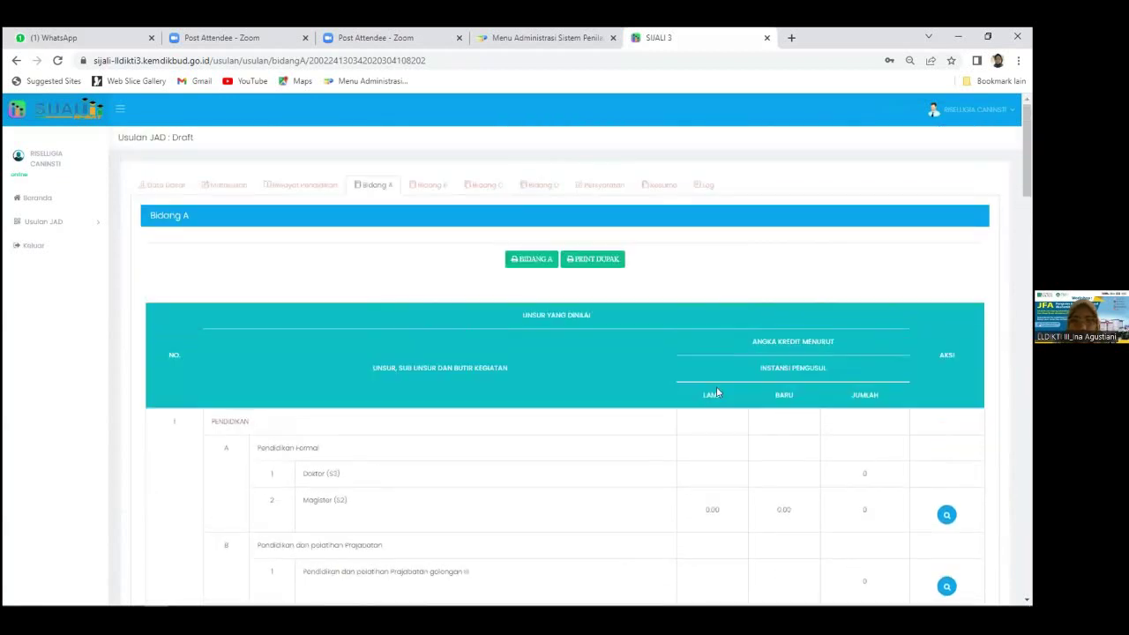
- Start a new entry under Jurnal internasional bereputasi in the proposal's Bidang B section
{"action": "left_click", "coordinate": [431, 189]}
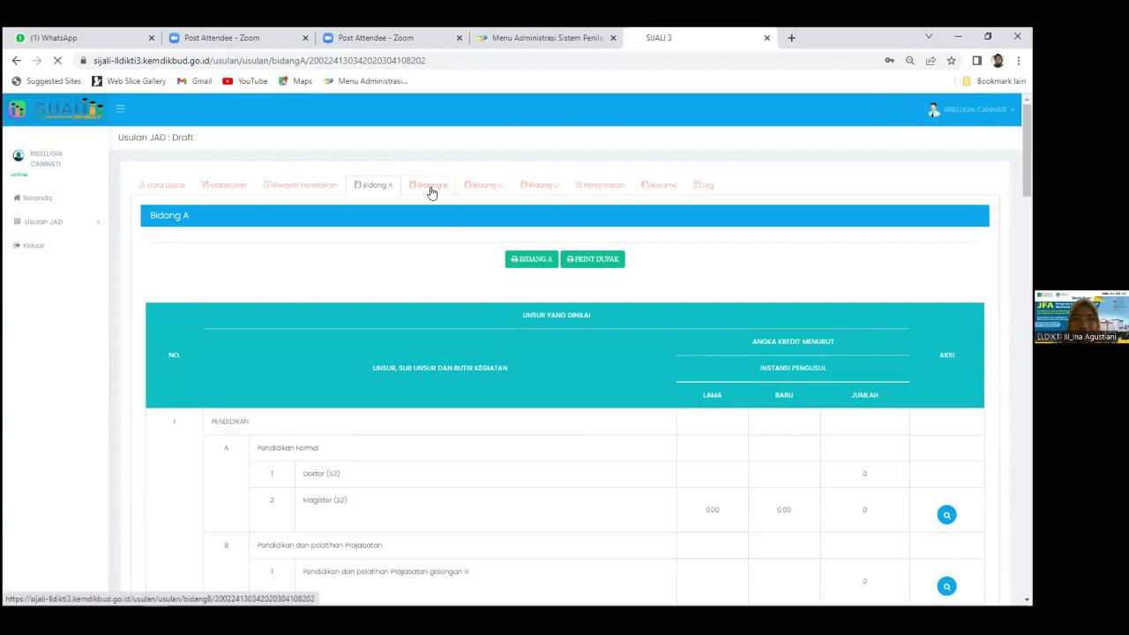
{"action": "scroll", "coordinate": [743, 381], "scroll_direction": "down", "scroll_amount": 2}
{"action": "scroll", "coordinate": [743, 385], "scroll_direction": "down", "scroll_amount": 3}
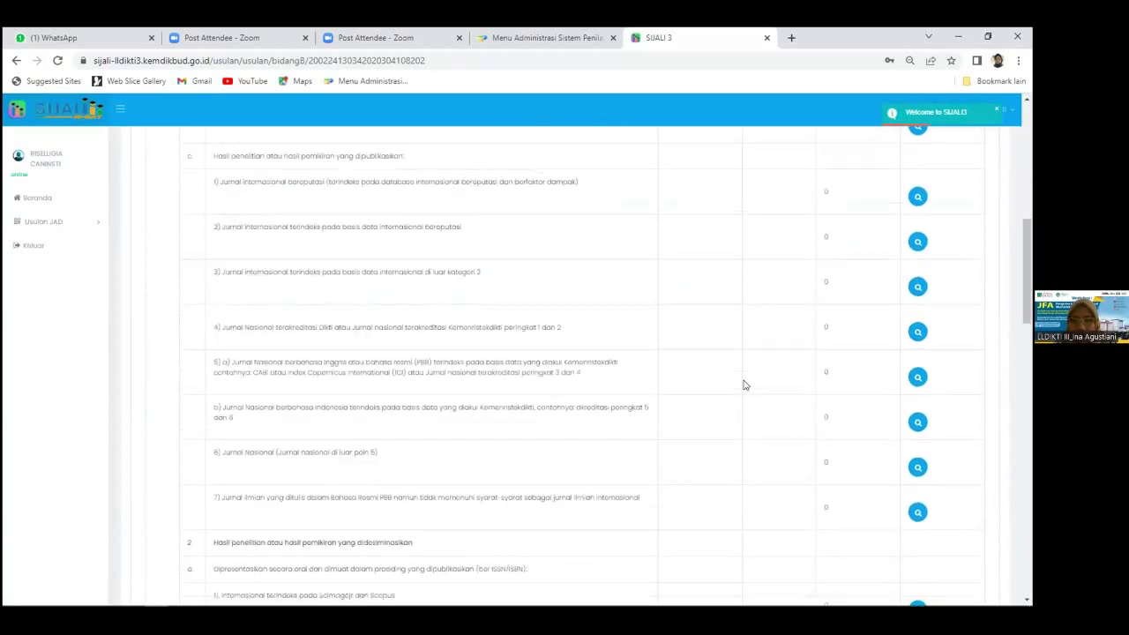
{"action": "scroll", "coordinate": [743, 386], "scroll_direction": "up", "scroll_amount": 1}
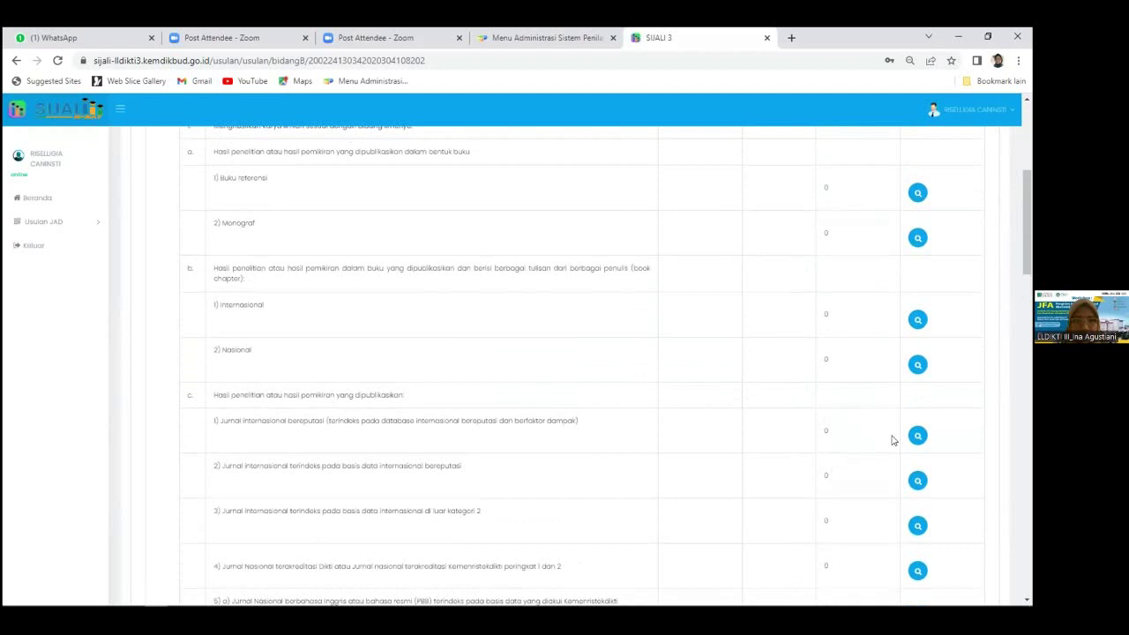
{"action": "left_click", "coordinate": [916, 437]}
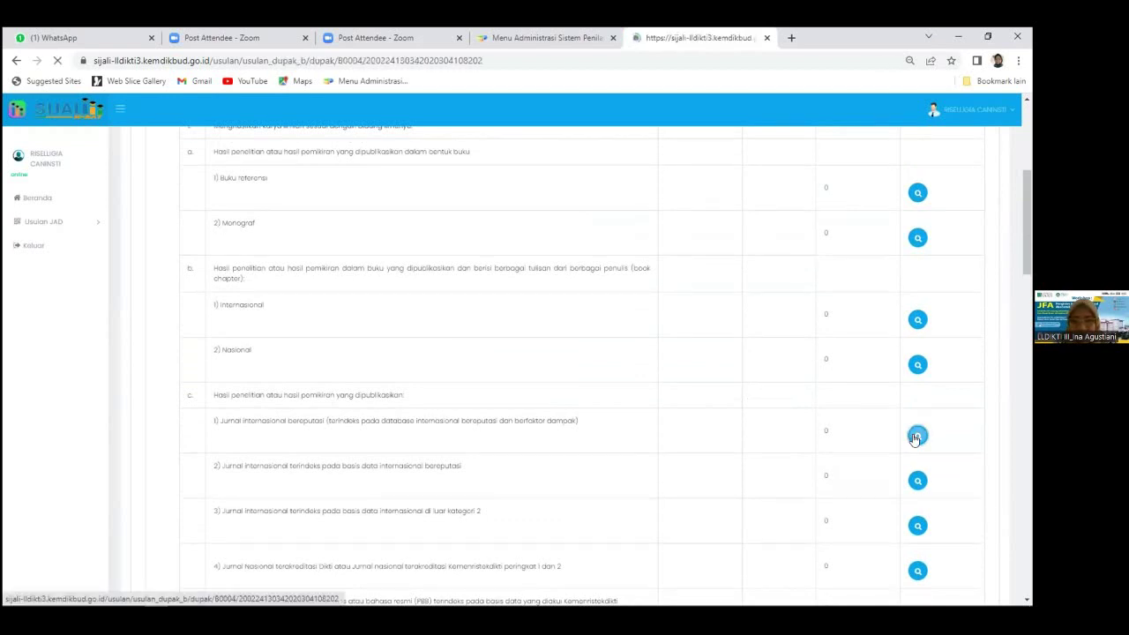
{"action": "left_click", "coordinate": [553, 370]}
- Set the journal entry's Semester to Ganjil and its Tahun Dasar Akademik to 2013
{"action": "left_click", "coordinate": [409, 211]}
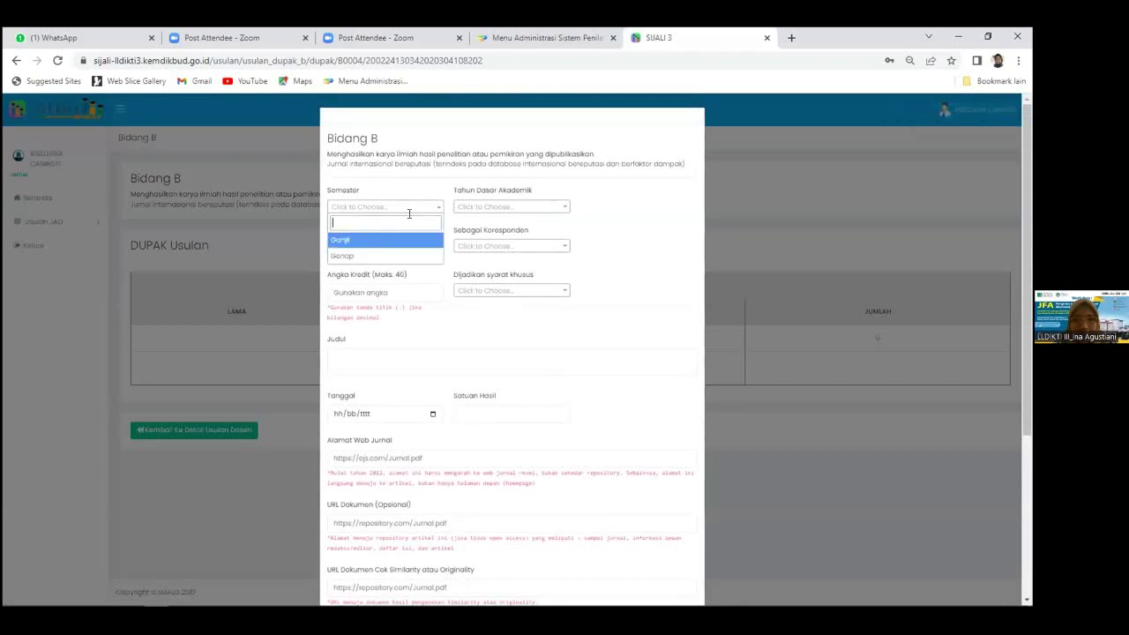
{"action": "left_click", "coordinate": [400, 240]}
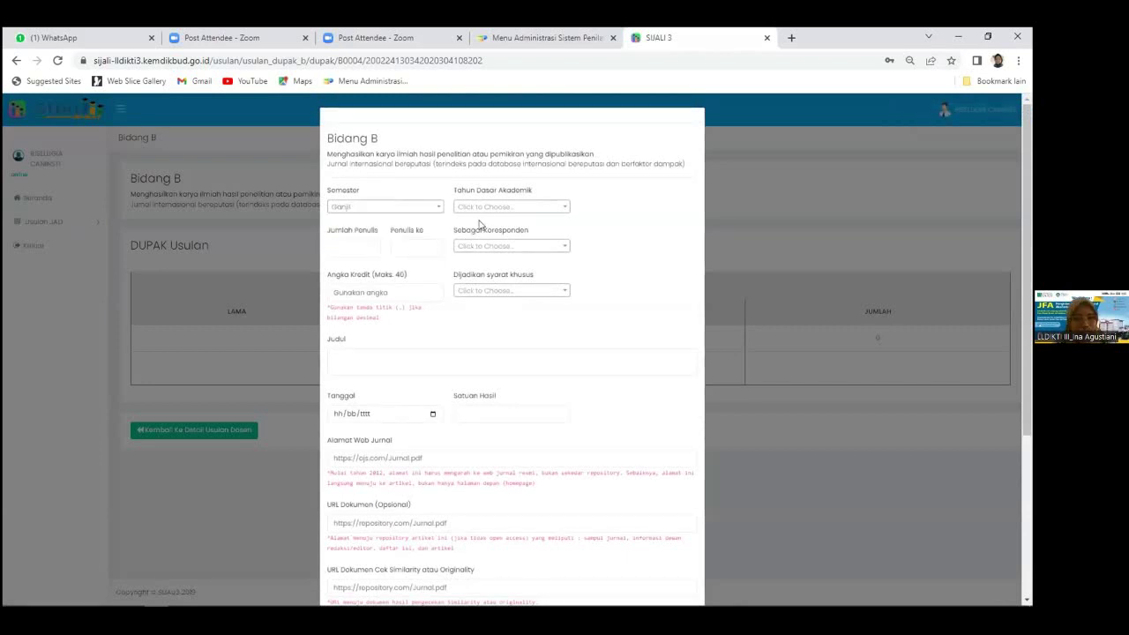
{"action": "left_click", "coordinate": [491, 210]}
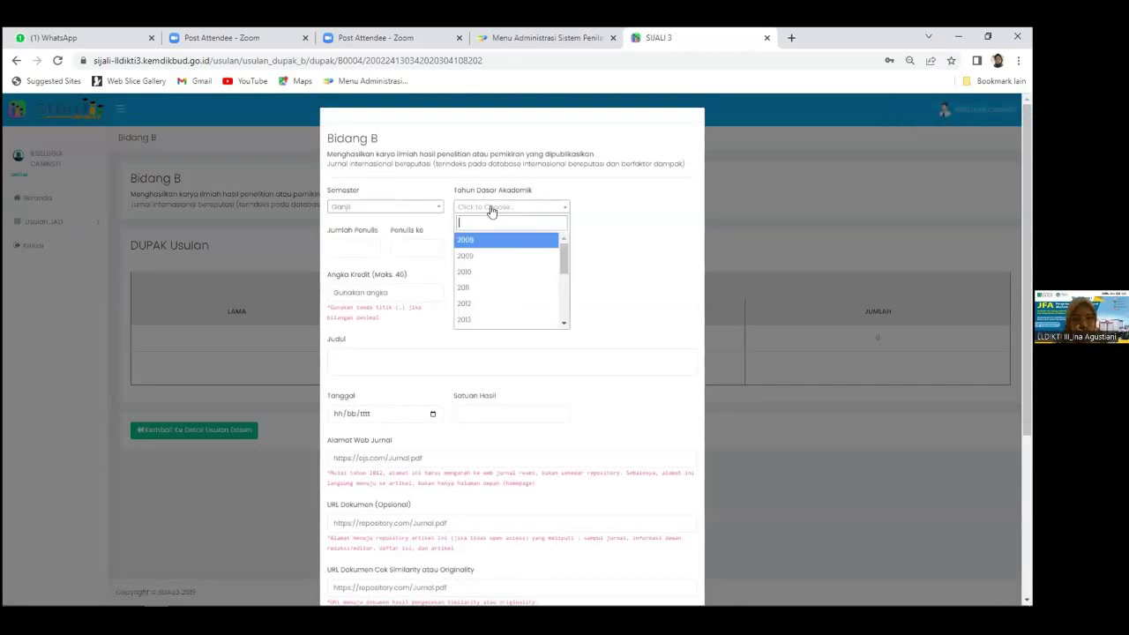
{"action": "left_click", "coordinate": [486, 319]}
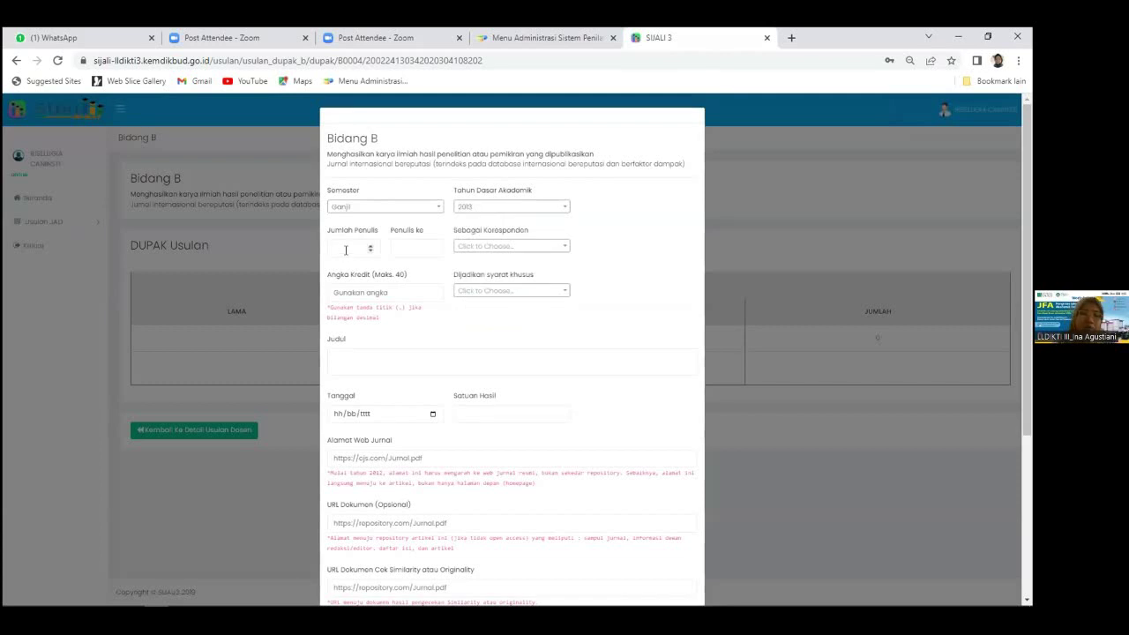
- Set Jumlah Penulis to 2 and Penulis ke to 1, with Ya for both Sebagai Koresponden and Dijadikan syarat khusus
{"action": "left_click", "coordinate": [351, 247]}
{"action": "type", "text": "2"}
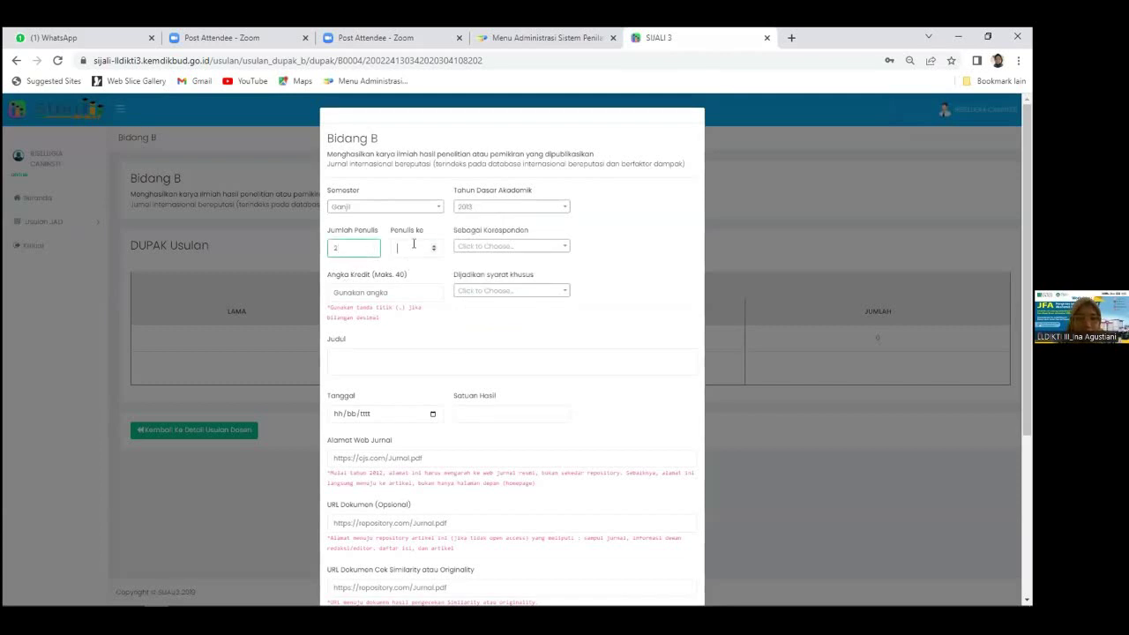
{"action": "type", "text": "1"}
{"action": "left_click", "coordinate": [508, 248]}
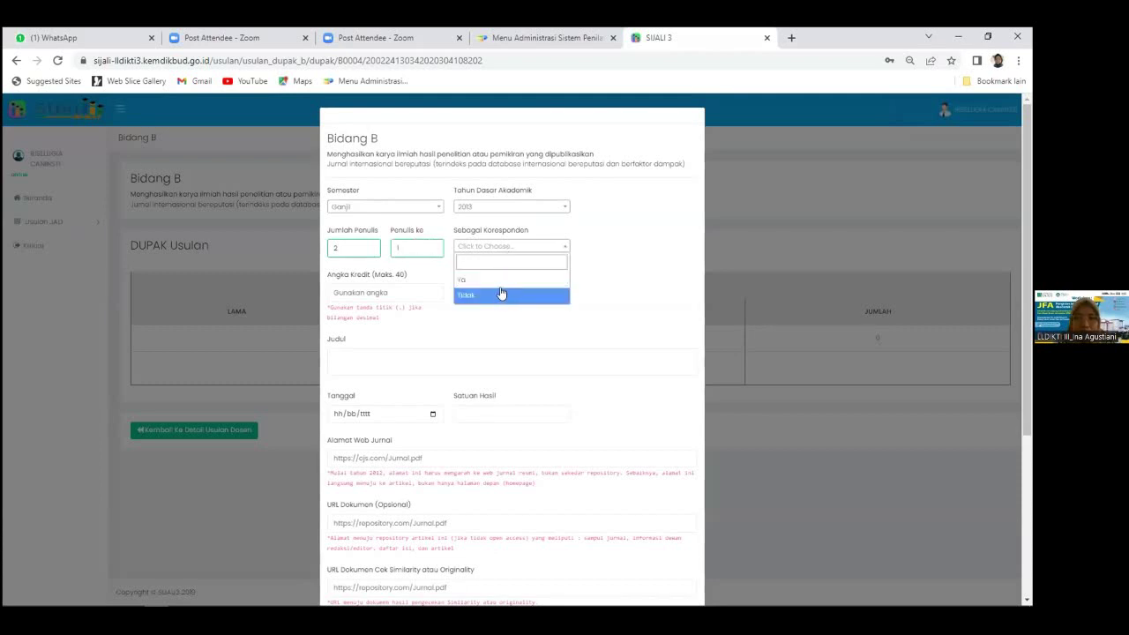
{"action": "left_click", "coordinate": [504, 281]}
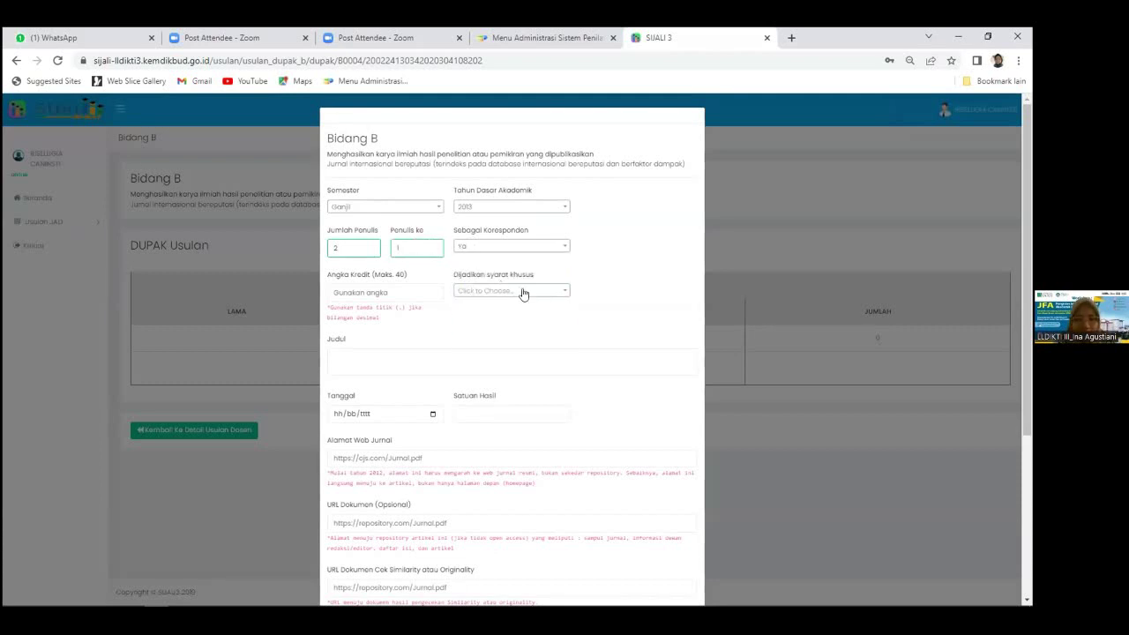
{"action": "left_click", "coordinate": [523, 292]}
{"action": "left_click", "coordinate": [514, 326]}
- Set the journal entry's Angka Kredit to 24 and its Judul to "the effect. xxxxxxx"
{"action": "left_click", "coordinate": [350, 291]}
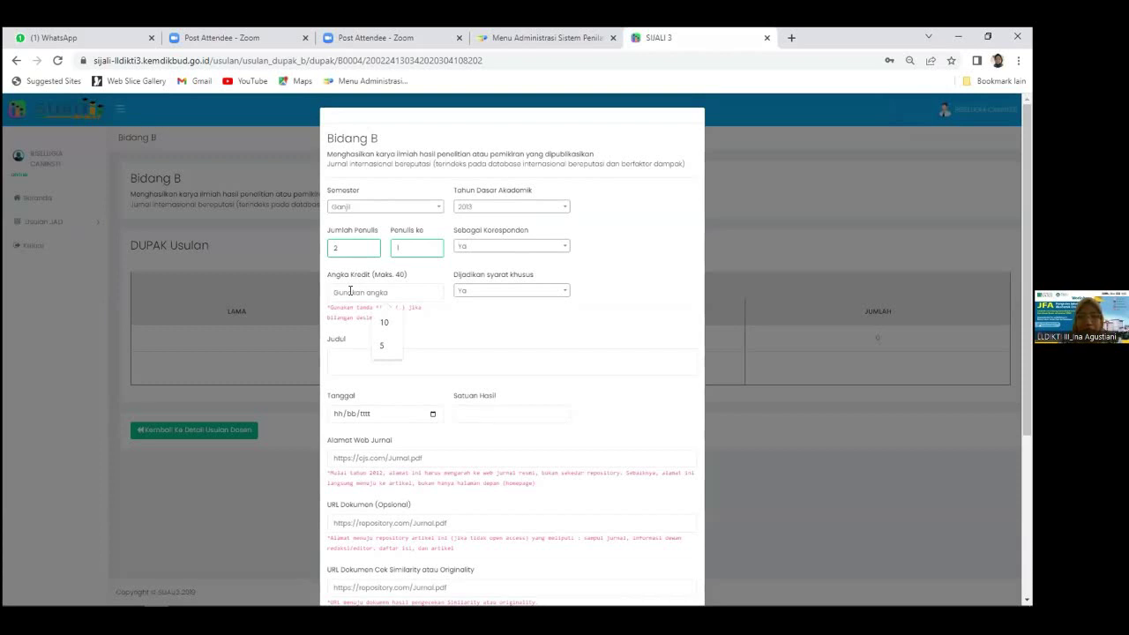
{"action": "type", "text": "24"}
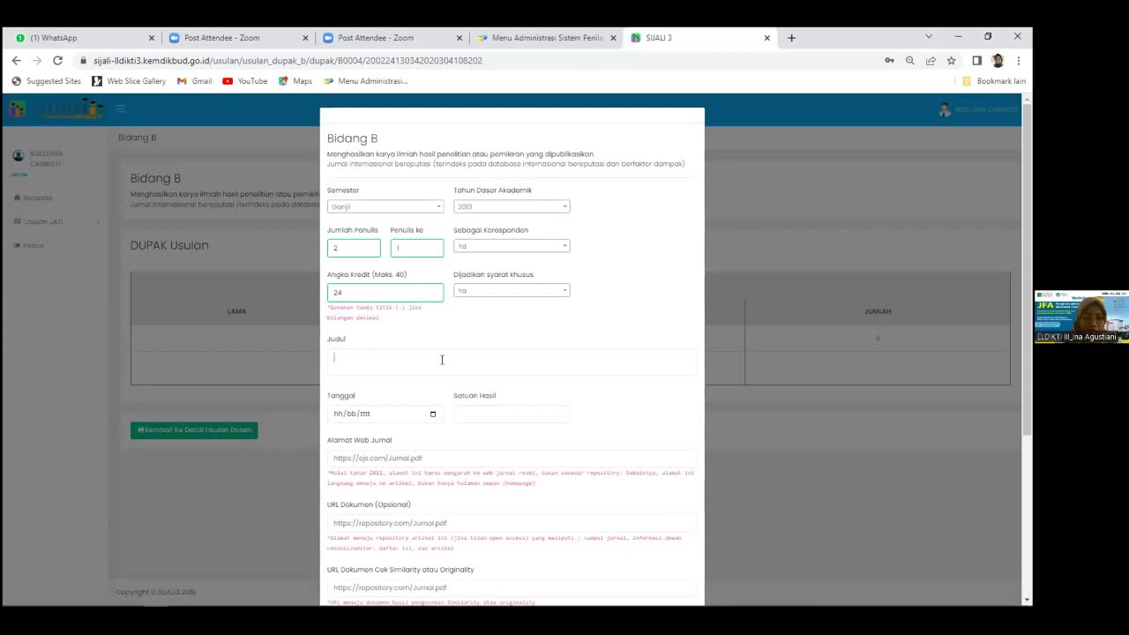
{"action": "type", "text": "tho affect. xxxxxxx"}
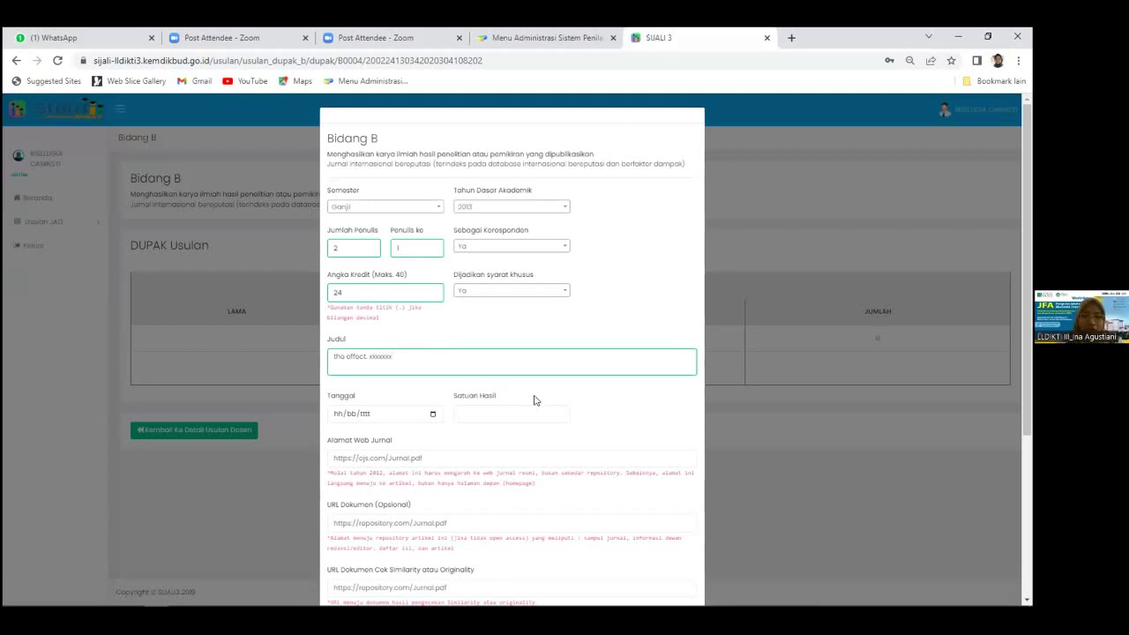
- Set the journal entry's Tanggal to 20/10/2013
{"action": "scroll", "coordinate": [428, 291], "scroll_direction": "down", "scroll_amount": 2}
{"action": "scroll", "coordinate": [485, 233], "scroll_direction": "up", "scroll_amount": 2}
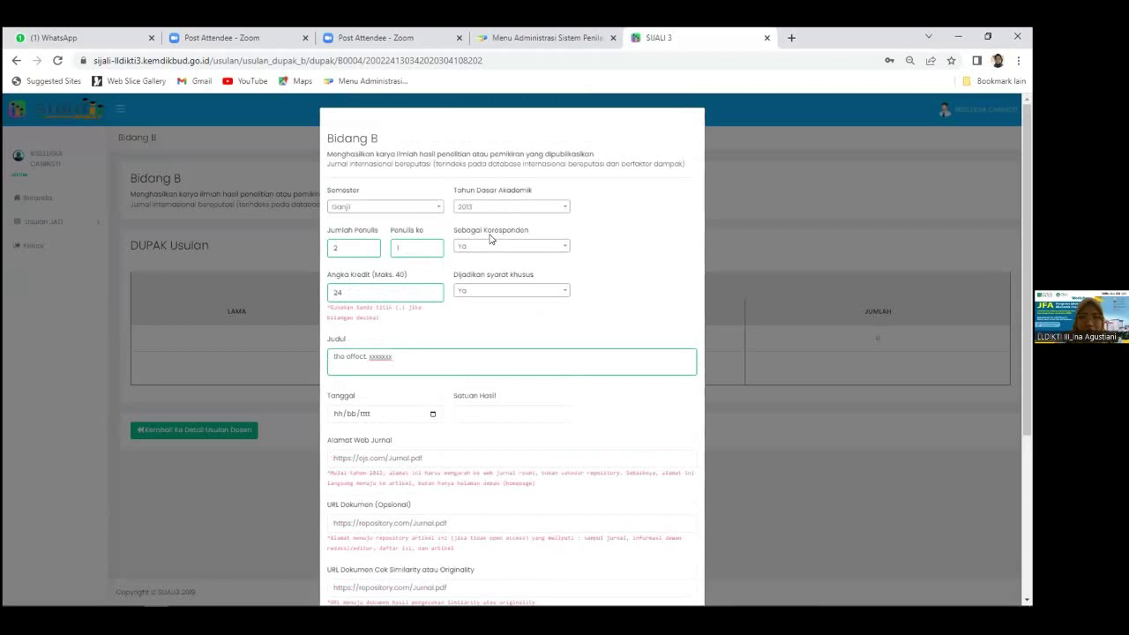
{"action": "scroll", "coordinate": [485, 251], "scroll_direction": "down", "scroll_amount": 2}
{"action": "left_click", "coordinate": [430, 226]}
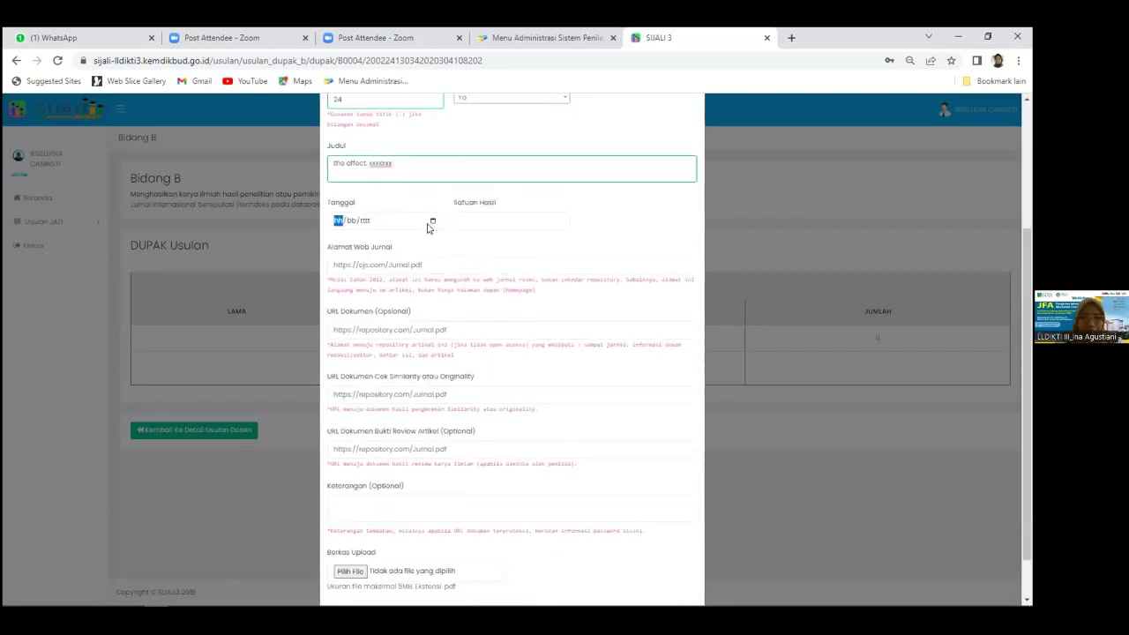
{"action": "left_click", "coordinate": [431, 223]}
{"action": "left_click", "coordinate": [363, 243]}
{"action": "scroll", "coordinate": [369, 271], "scroll_direction": "up", "scroll_amount": 5}
{"action": "scroll", "coordinate": [353, 275], "scroll_direction": "up", "scroll_amount": 1}
{"action": "left_click", "coordinate": [350, 266]}
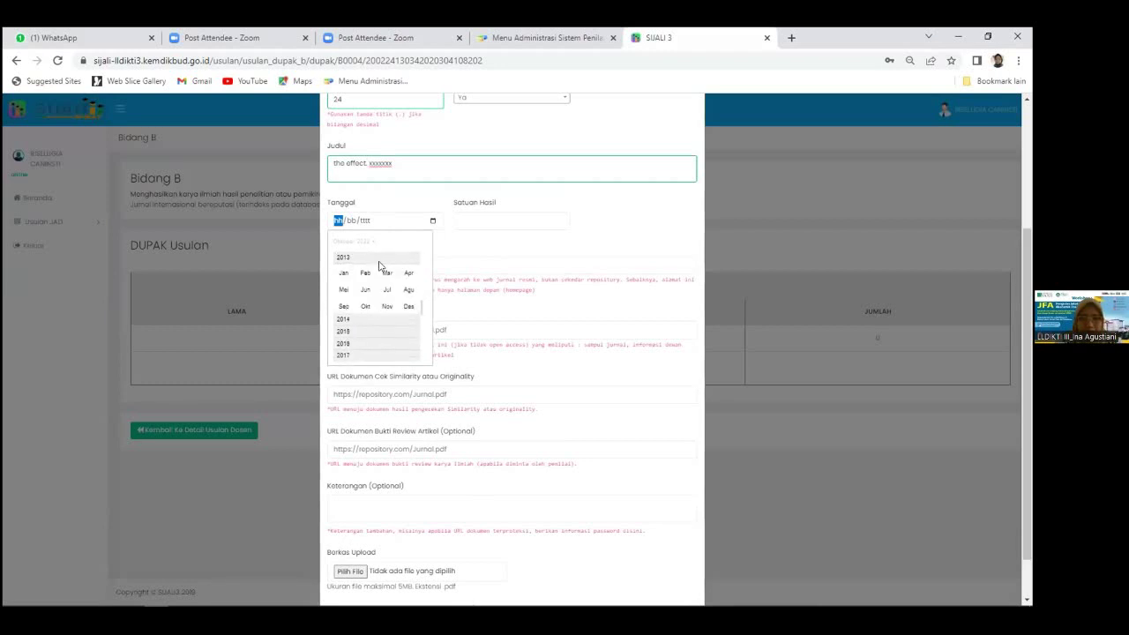
{"action": "left_click", "coordinate": [365, 306]}
{"action": "left_click", "coordinate": [469, 211]}
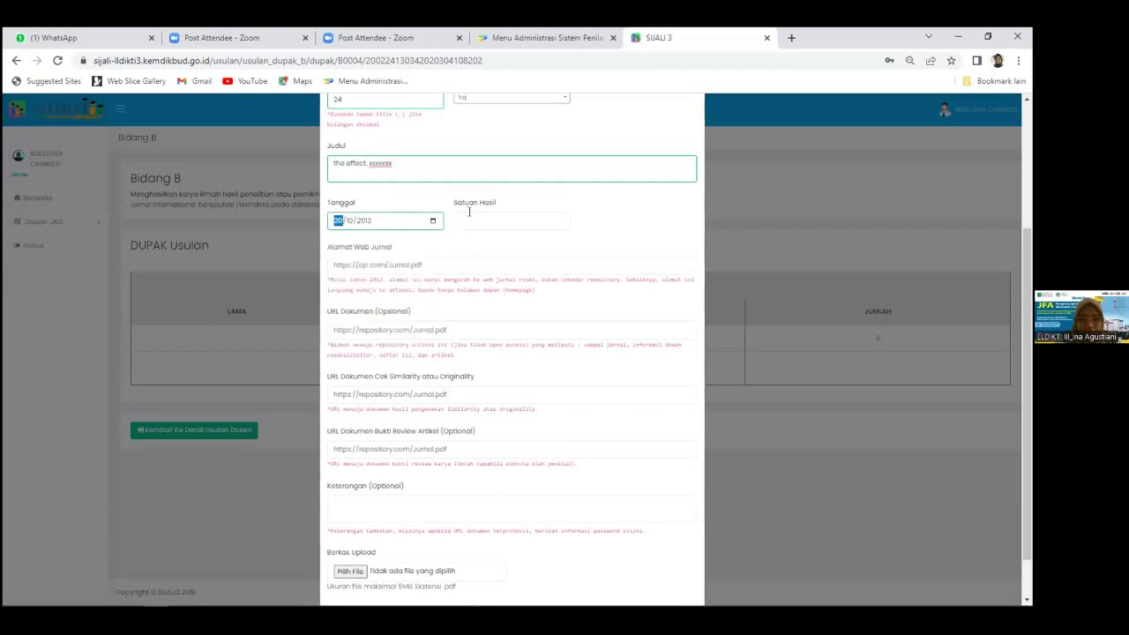
{"action": "left_click", "coordinate": [477, 217]}
{"action": "left_click", "coordinate": [517, 251]}
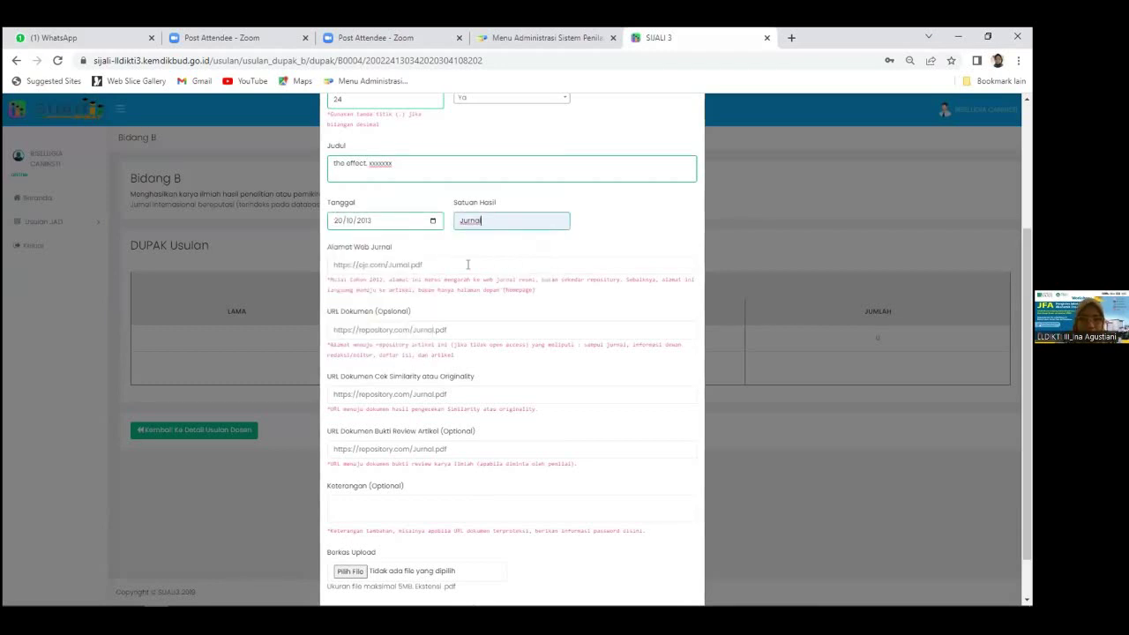
{"action": "left_click", "coordinate": [456, 268]}
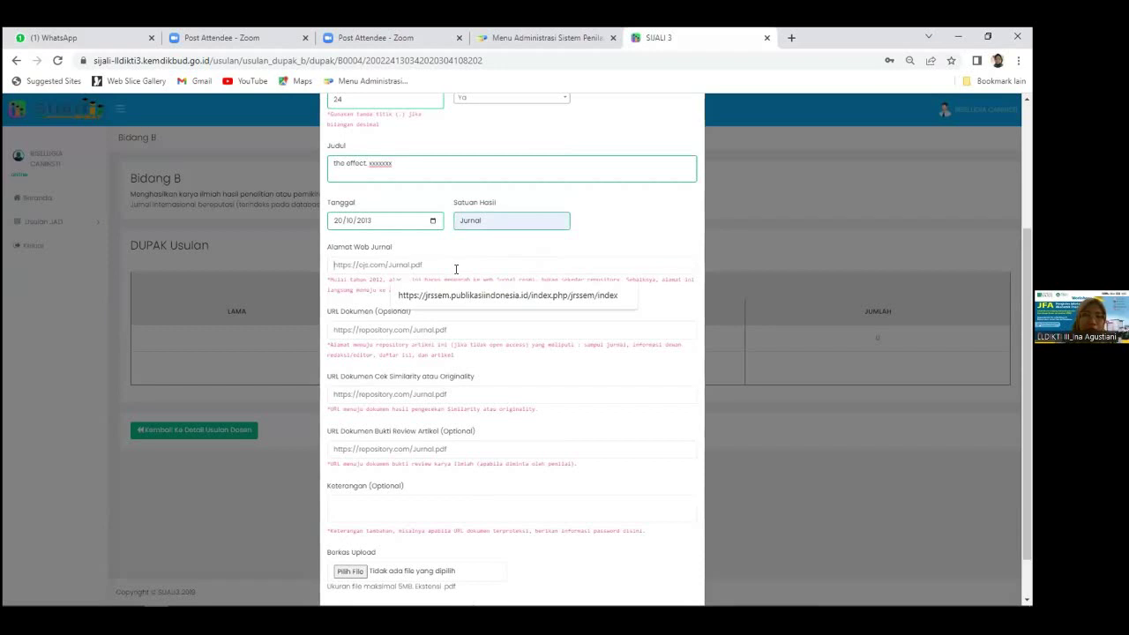
{"action": "left_click", "coordinate": [462, 295]}
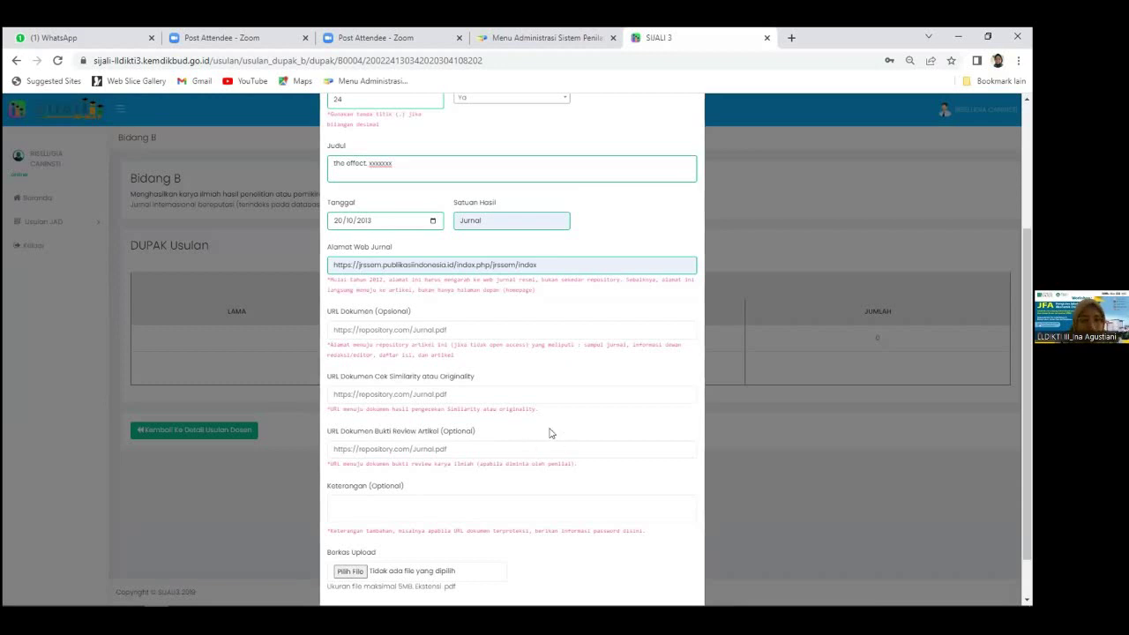
- Fill URL Dokumen and URL Dokumen Cek Similarity atau Originality with the previously used file.umj.ac.id PDF links
{"action": "left_click", "coordinate": [427, 331]}
{"action": "left_click", "coordinate": [451, 355]}
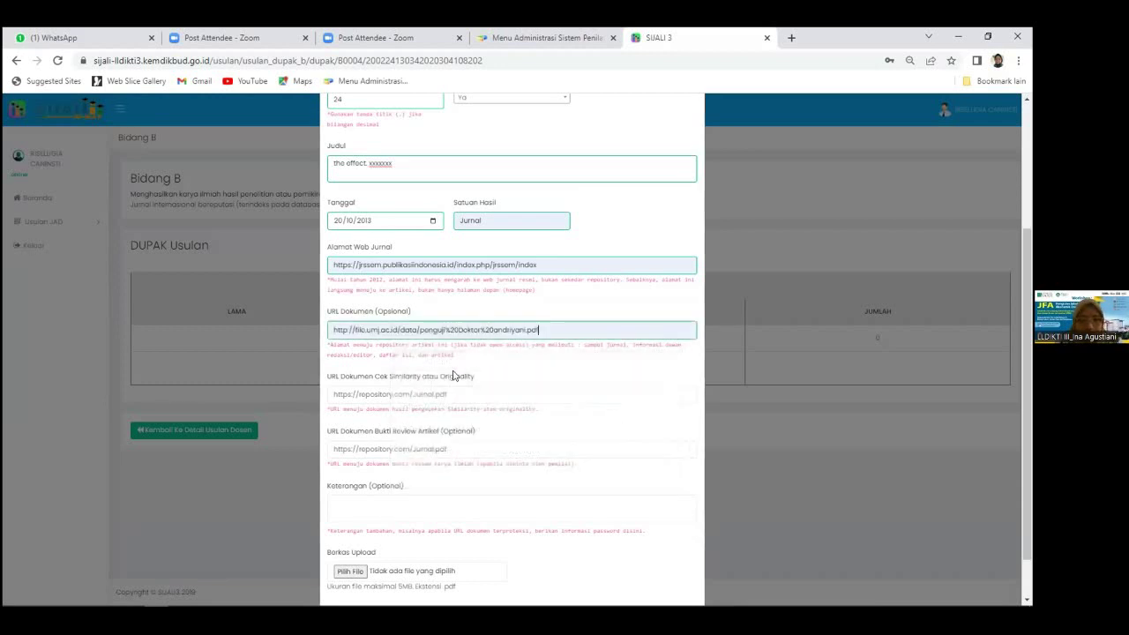
{"action": "left_click", "coordinate": [433, 393]}
{"action": "left_click", "coordinate": [403, 448]}
- Attach the Penyampaian Klarifikasi dan Revisi Usulan JJA PDF as Berkas Upload and save the journal entry
{"action": "scroll", "coordinate": [388, 454], "scroll_direction": "down", "scroll_amount": 2}
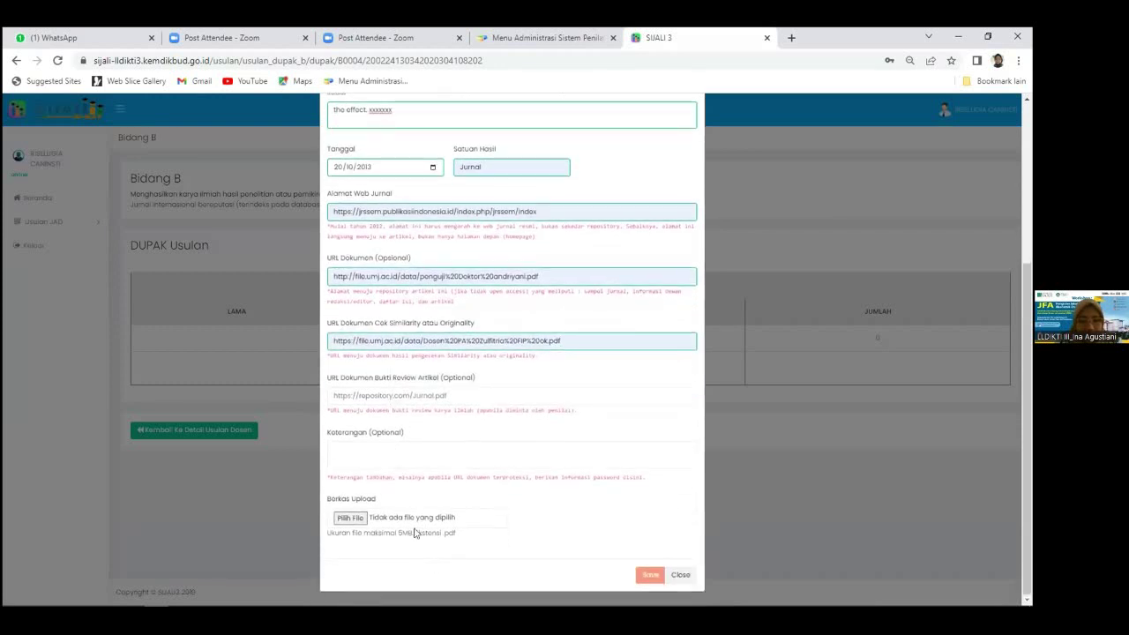
{"action": "left_click", "coordinate": [350, 518]}
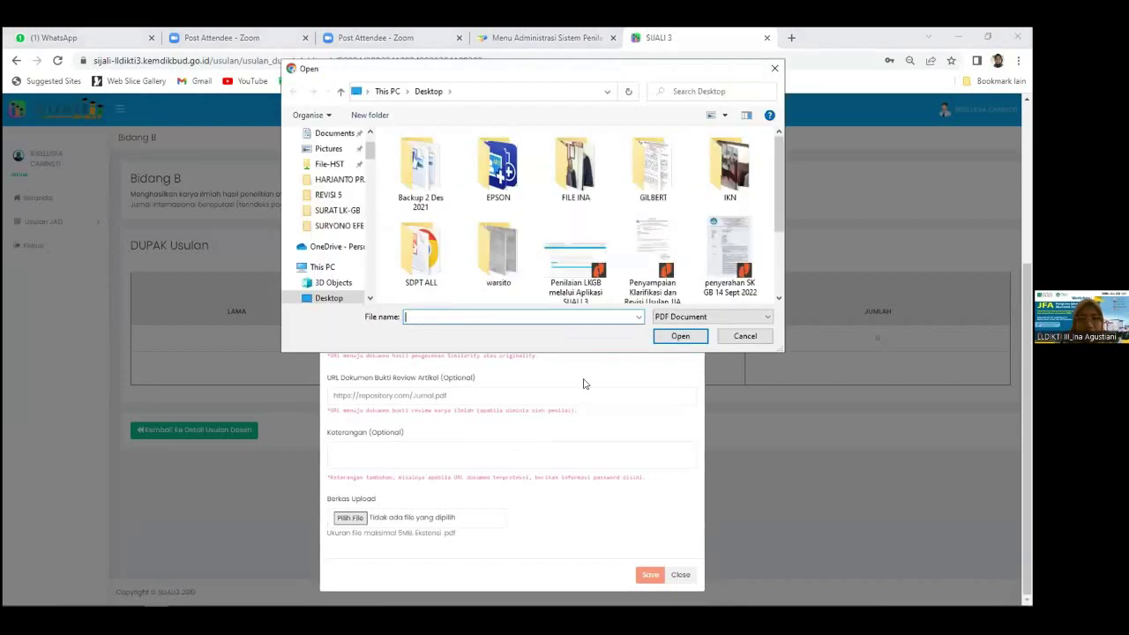
{"action": "left_click", "coordinate": [653, 281]}
{"action": "left_click", "coordinate": [680, 336]}
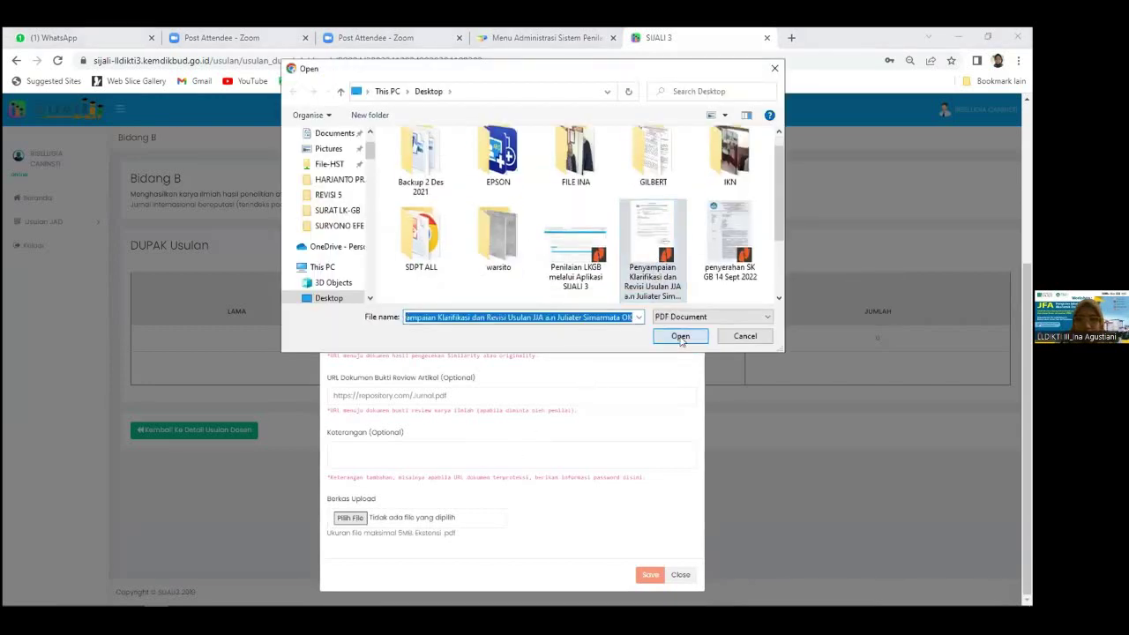
{"action": "left_click", "coordinate": [648, 577]}
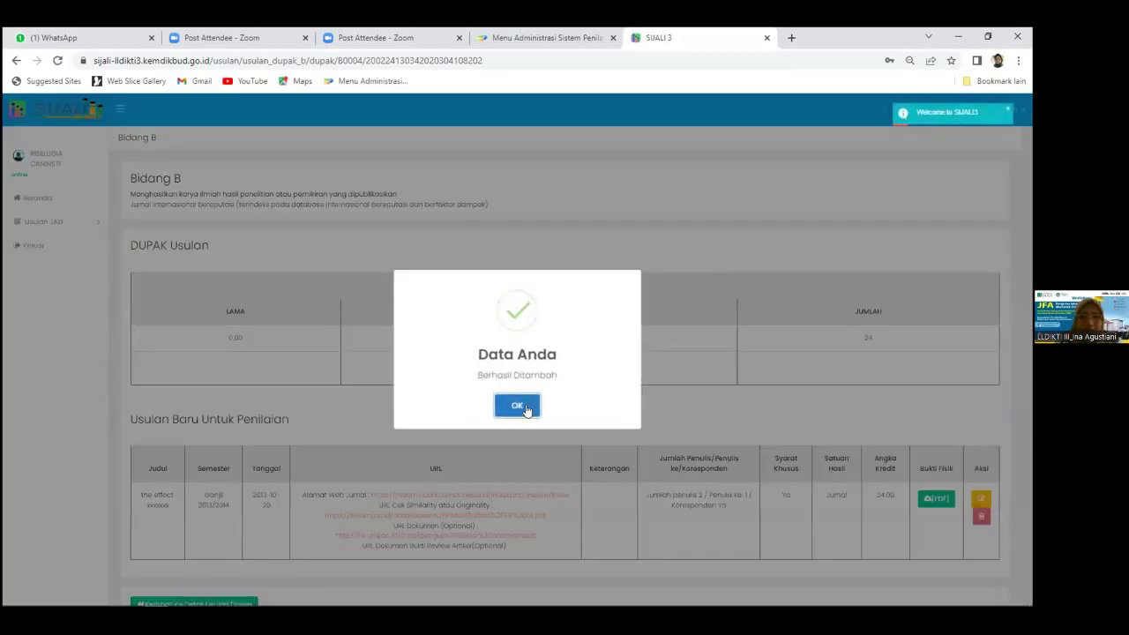
{"action": "left_click", "coordinate": [520, 408]}
- Check the saved journal record's URL column, especially URL Dokumen Bukti Review Artikel, and return to the Bidang B table
{"action": "scroll", "coordinate": [479, 507], "scroll_direction": "down", "scroll_amount": 1}
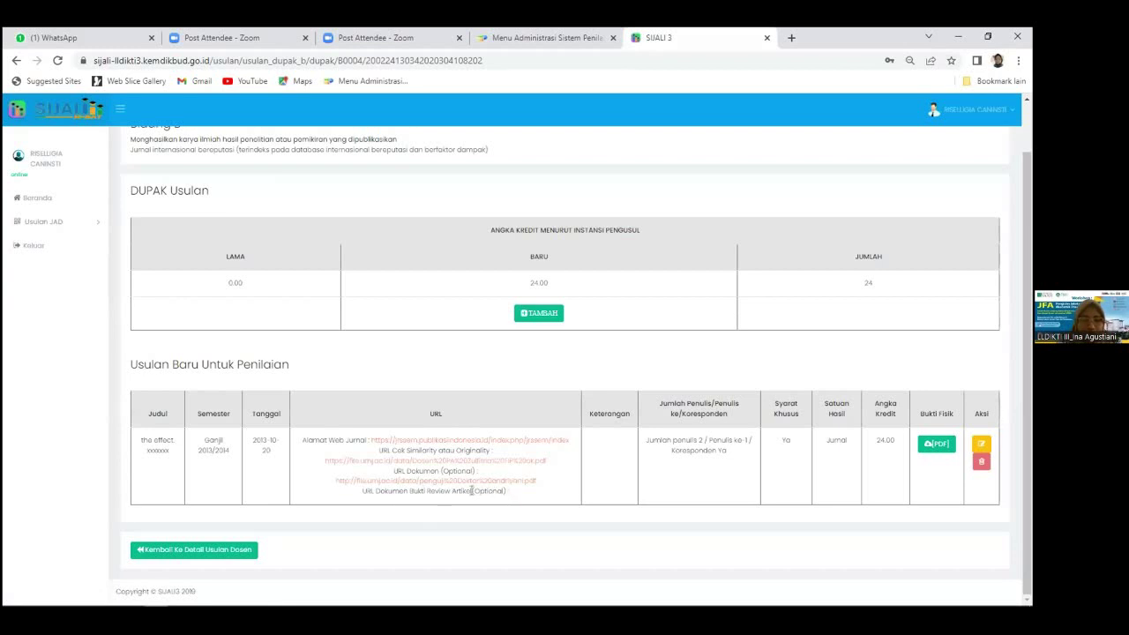
{"action": "left_click_drag", "start_coordinate": [476, 490], "coordinate": [500, 488]}
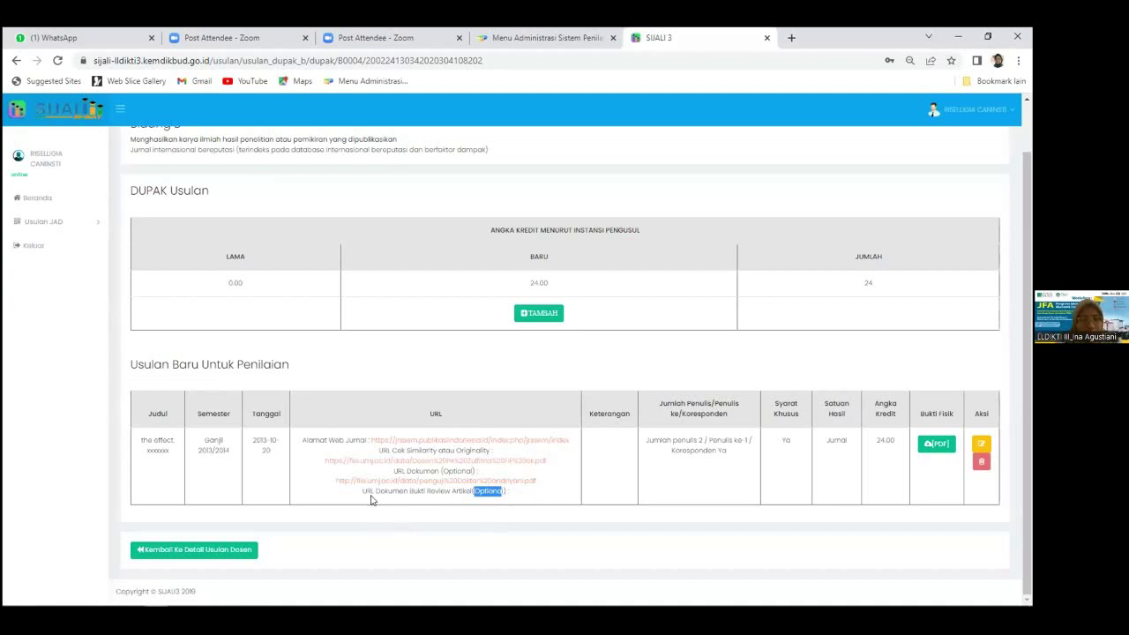
{"action": "left_click_drag", "start_coordinate": [362, 490], "coordinate": [515, 503]}
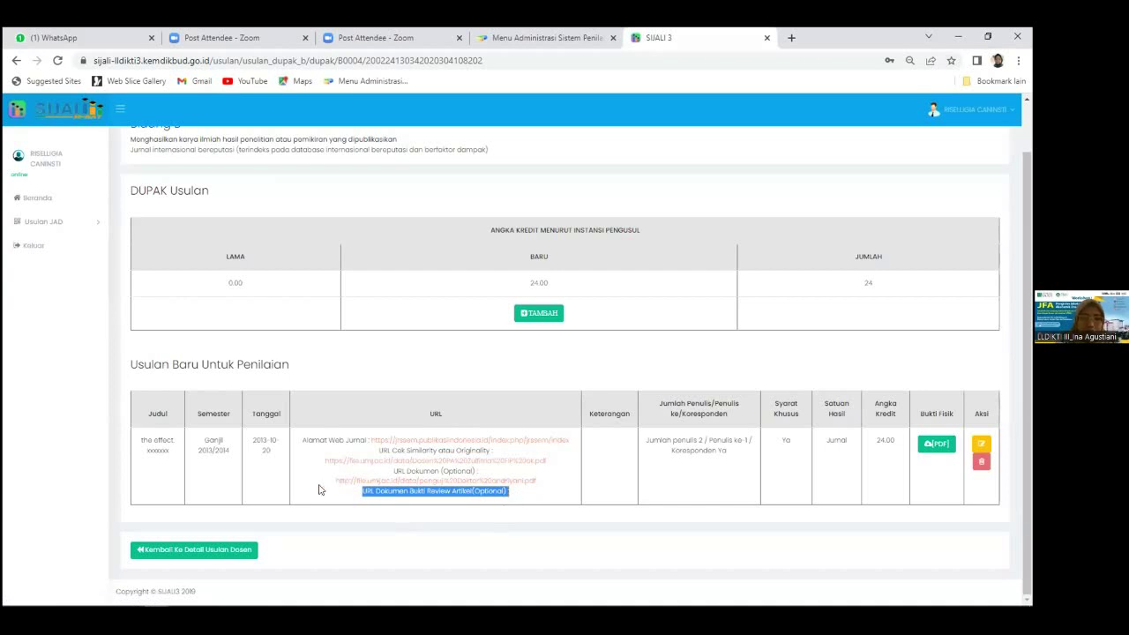
{"action": "left_click", "coordinate": [235, 552]}
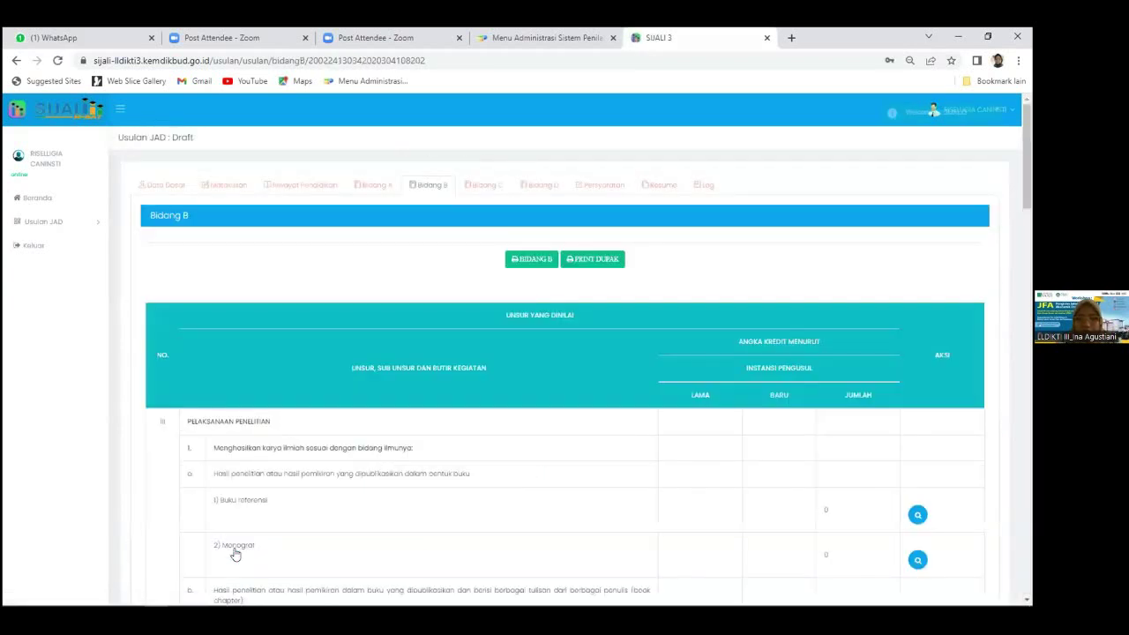
- Review the Bidang B credit items and the JUMLAH BIDANG B total row
{"action": "scroll", "coordinate": [598, 459], "scroll_direction": "down", "scroll_amount": 6}
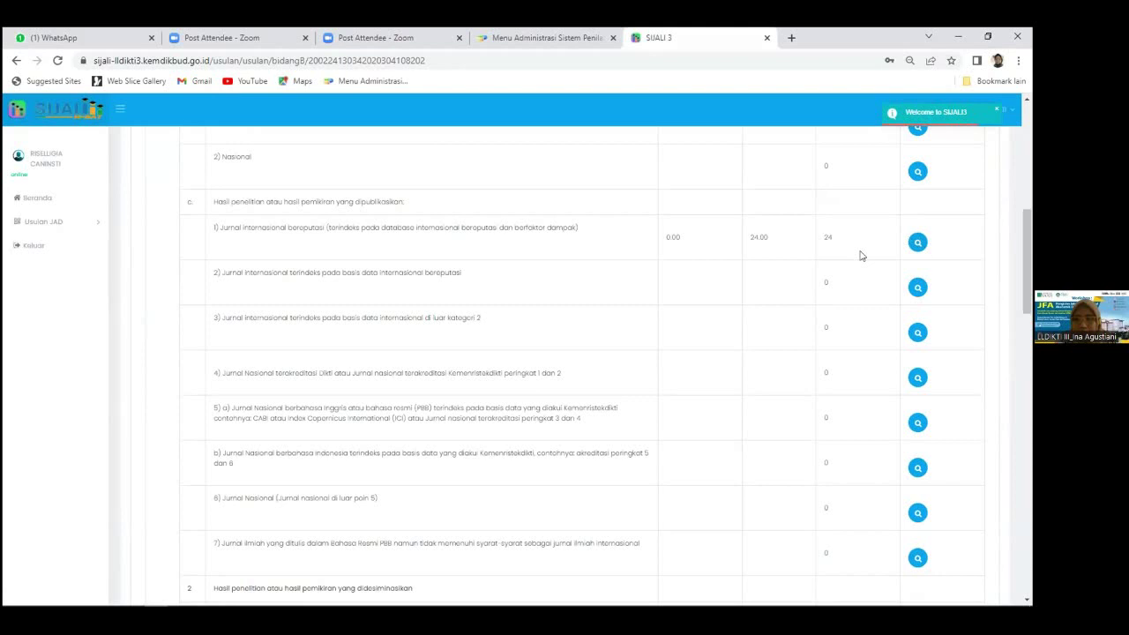
{"action": "scroll", "coordinate": [851, 259], "scroll_direction": "down", "scroll_amount": 15}
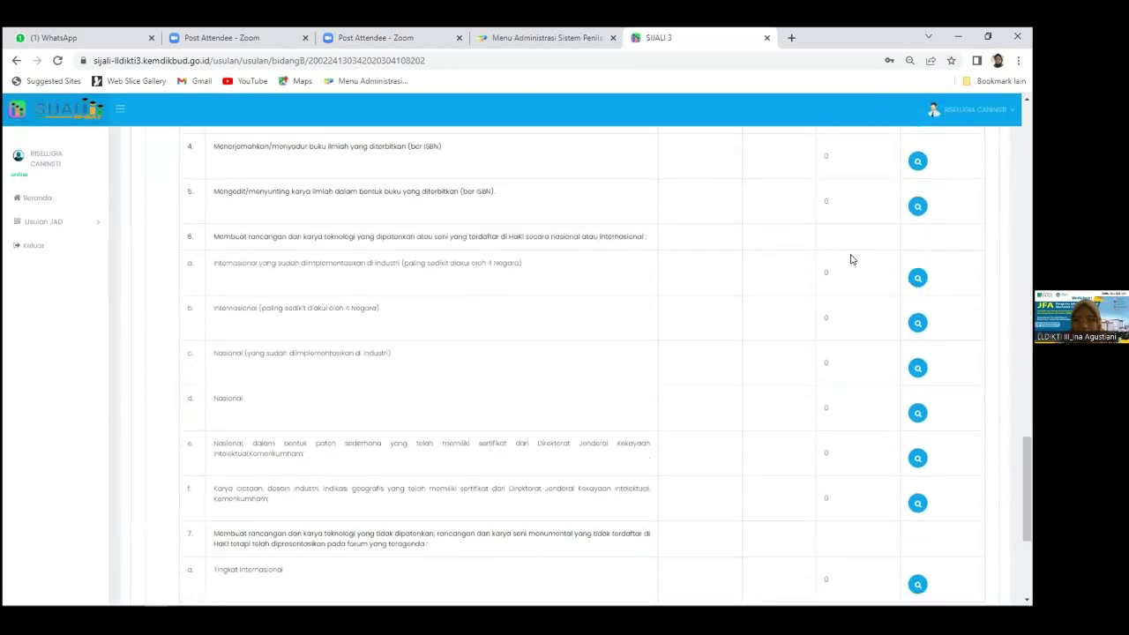
{"action": "scroll", "coordinate": [851, 259], "scroll_direction": "up", "scroll_amount": 15}
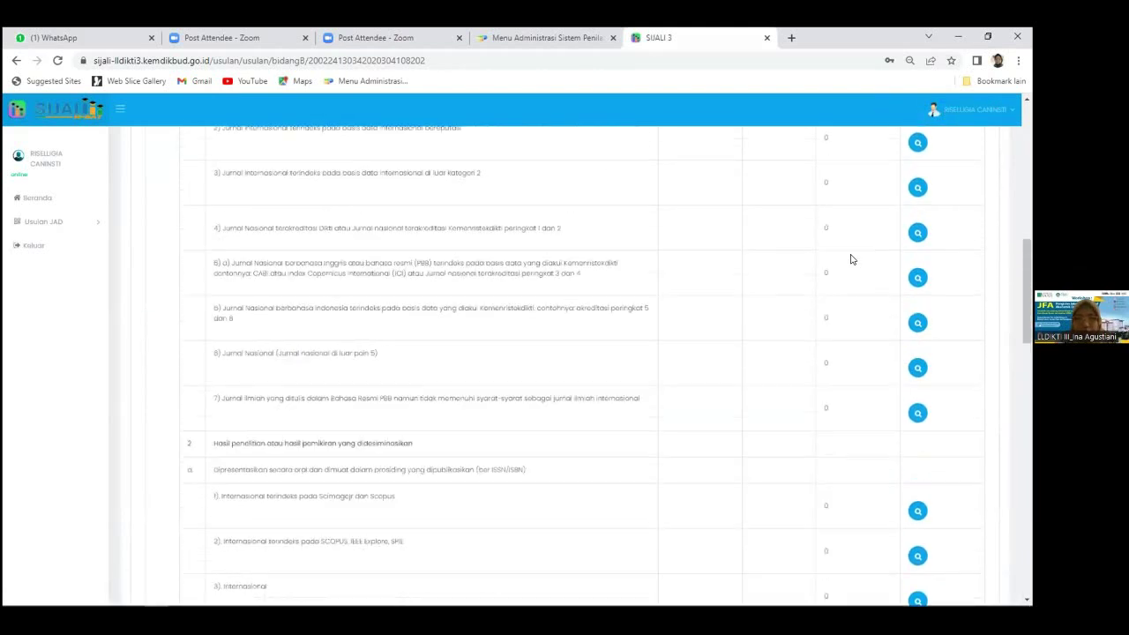
{"action": "scroll", "coordinate": [851, 258], "scroll_direction": "up", "scroll_amount": 4}
{"action": "scroll", "coordinate": [851, 259], "scroll_direction": "down", "scroll_amount": 7}
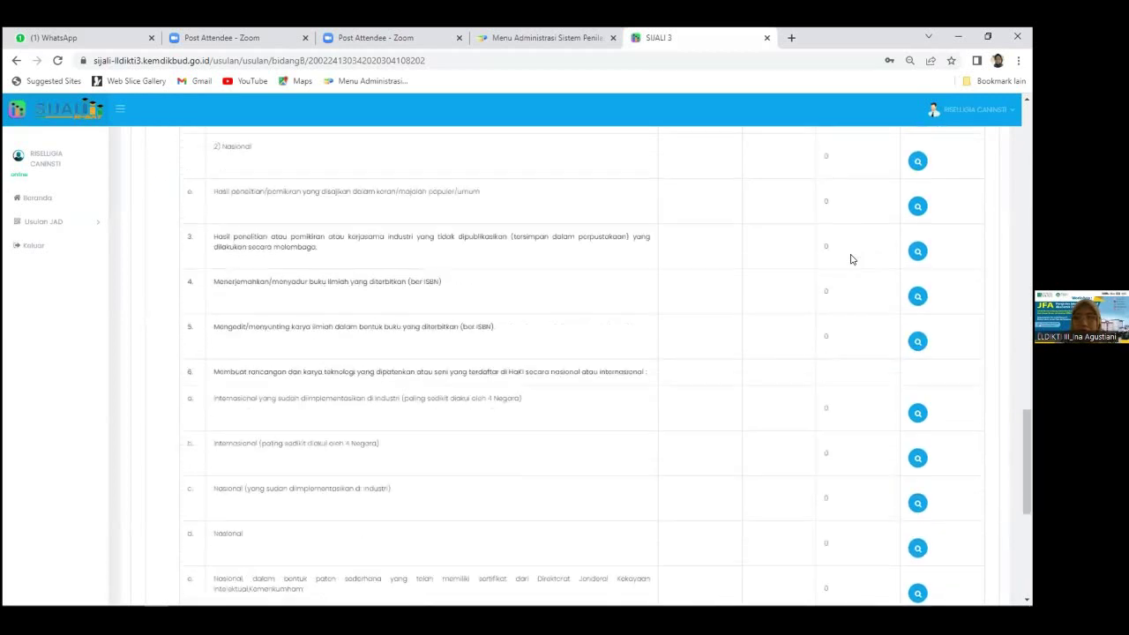
{"action": "scroll", "coordinate": [851, 259], "scroll_direction": "down", "scroll_amount": 20}
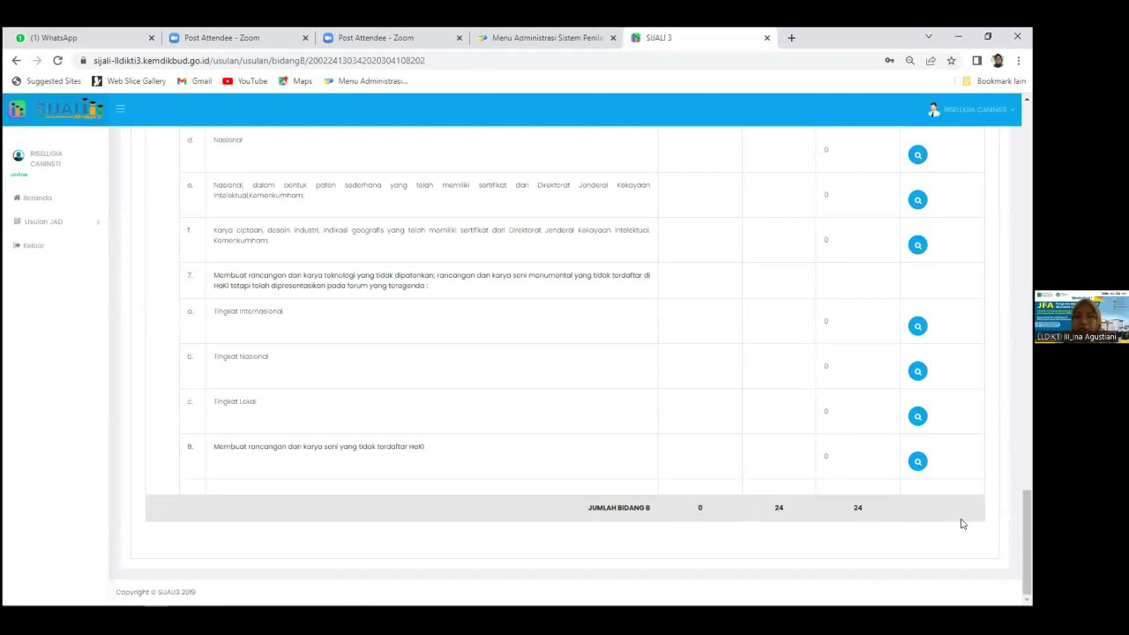
{"action": "scroll", "coordinate": [1030, 476], "scroll_direction": "up", "scroll_amount": 1}
{"action": "left_click_drag", "start_coordinate": [1026, 484], "coordinate": [1023, 172]}
- Open Bidang C and view the Insidental item for community training lasting less than one semester and at least one month
{"action": "left_click", "coordinate": [476, 181]}
{"action": "scroll", "coordinate": [688, 414], "scroll_direction": "down", "scroll_amount": 10}
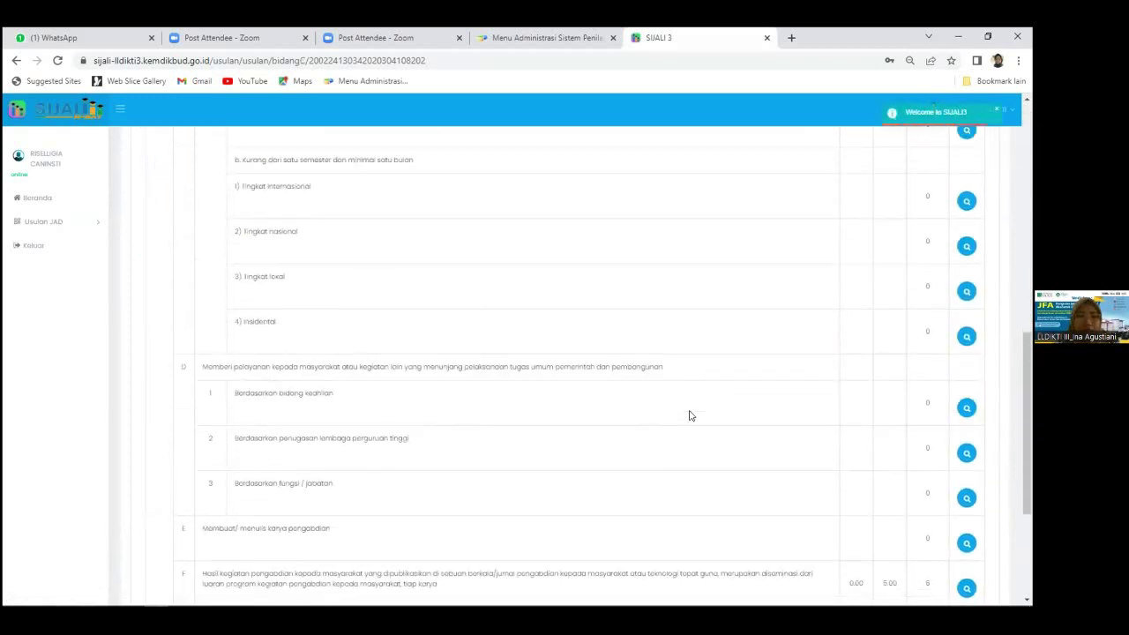
{"action": "scroll", "coordinate": [449, 365], "scroll_direction": "up", "scroll_amount": 4}
{"action": "scroll", "coordinate": [317, 291], "scroll_direction": "down", "scroll_amount": 3}
{"action": "scroll", "coordinate": [315, 277], "scroll_direction": "up", "scroll_amount": 4}
{"action": "scroll", "coordinate": [291, 192], "scroll_direction": "up", "scroll_amount": 3}
{"action": "scroll", "coordinate": [305, 221], "scroll_direction": "down", "scroll_amount": 3}
{"action": "scroll", "coordinate": [320, 262], "scroll_direction": "down", "scroll_amount": 3}
{"action": "left_click", "coordinate": [966, 465]}
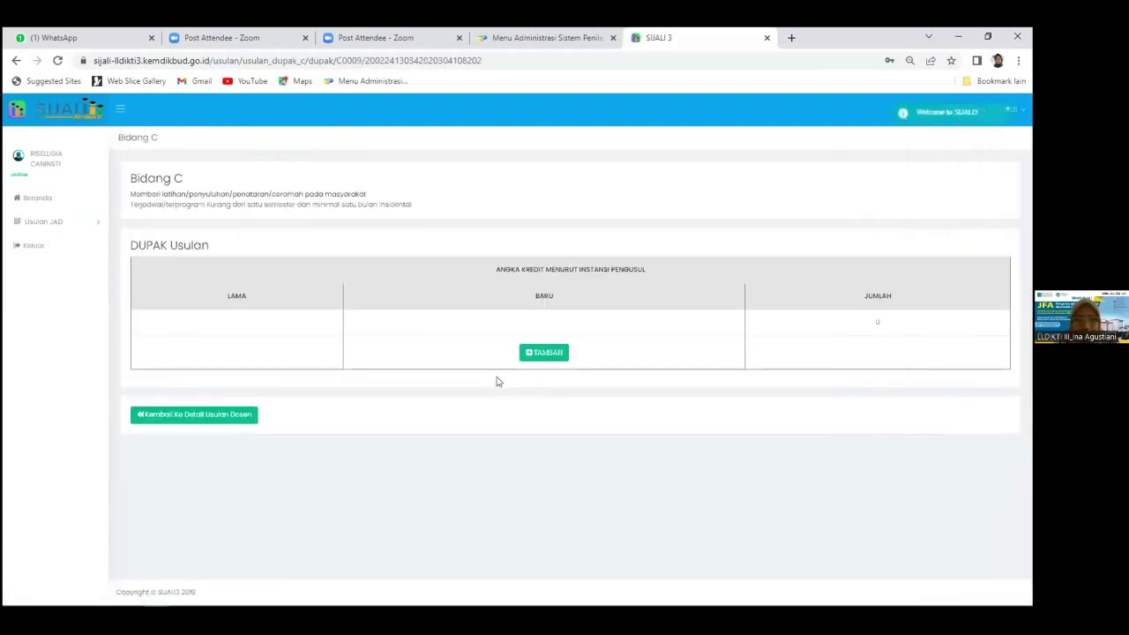
- Start a new Bidang C entry with Semester Ganjil and Tahun Dasar Akademik 2017
{"action": "left_click", "coordinate": [543, 351]}
{"action": "left_click", "coordinate": [406, 208]}
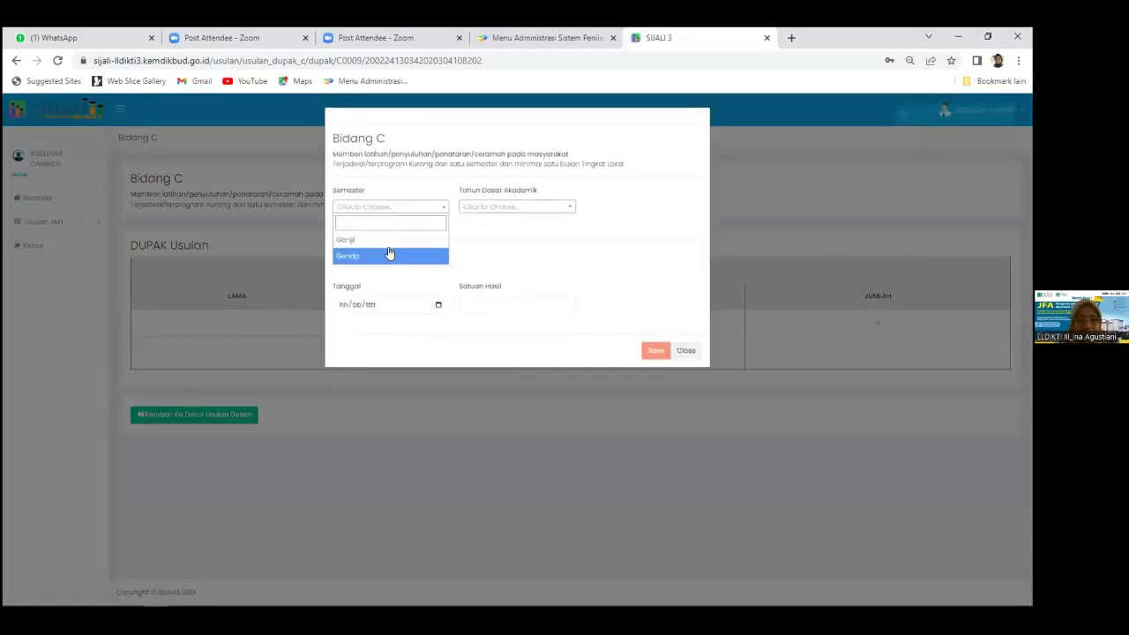
{"action": "left_click", "coordinate": [383, 240]}
{"action": "left_click", "coordinate": [503, 208]}
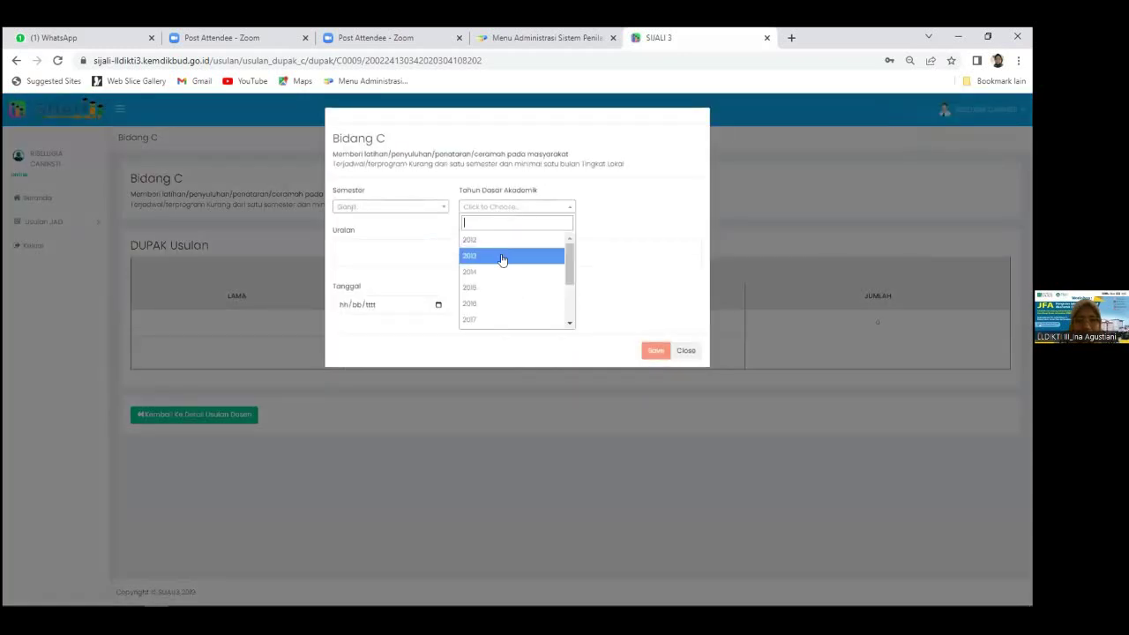
{"action": "left_click", "coordinate": [486, 319]}
- Enter "penyuluhan xxxxxx" as the Uraian and set Tanggal to 20/10/2017
{"action": "left_click", "coordinate": [385, 258]}
{"action": "type", "text": "pen"}
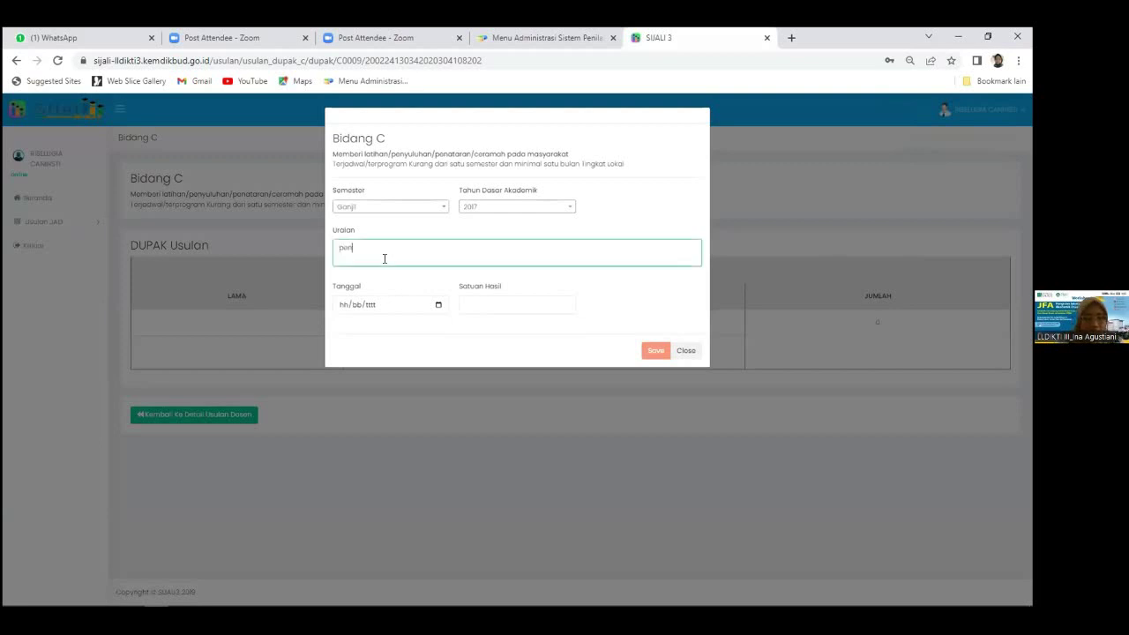
{"action": "type", "text": "yal"}
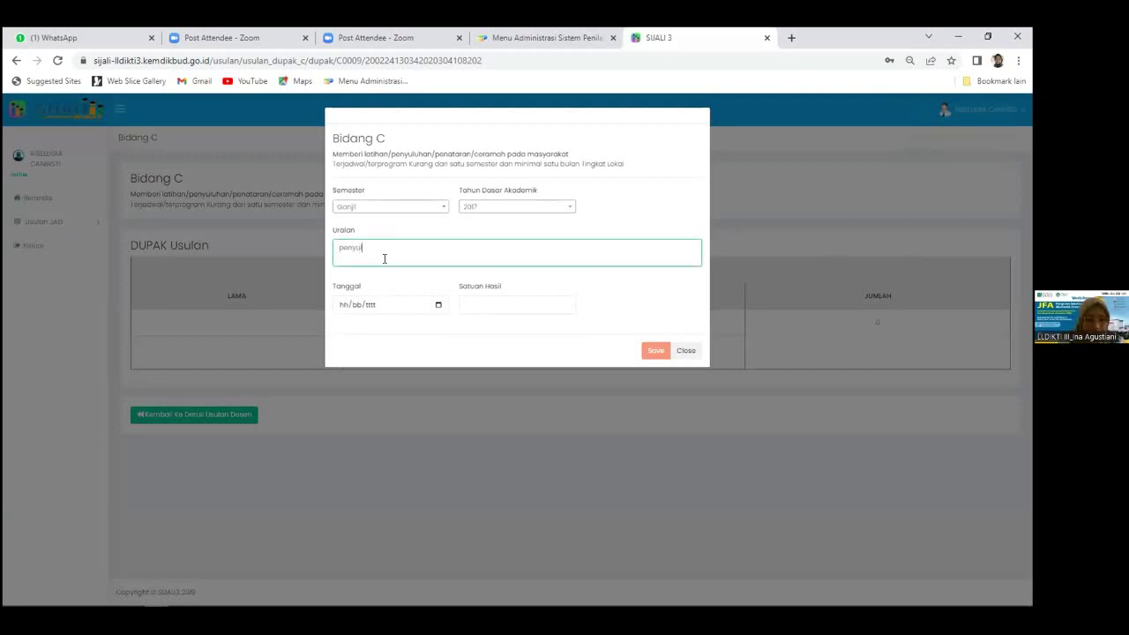
{"action": "type", "text": "uhan xxxxxx"}
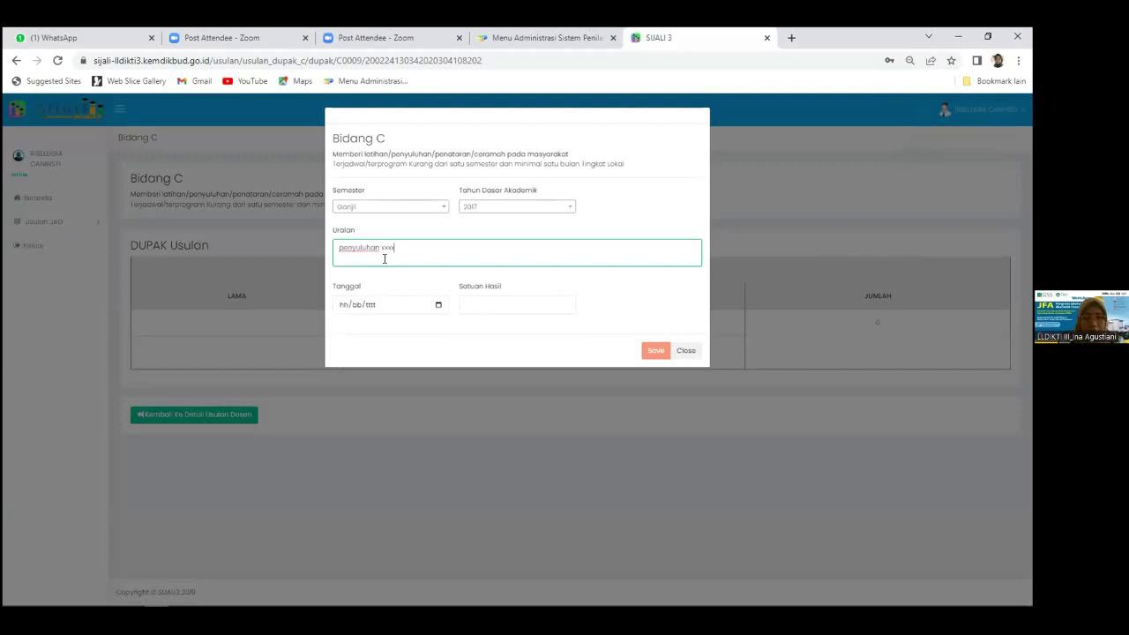
{"action": "left_click", "coordinate": [438, 305]}
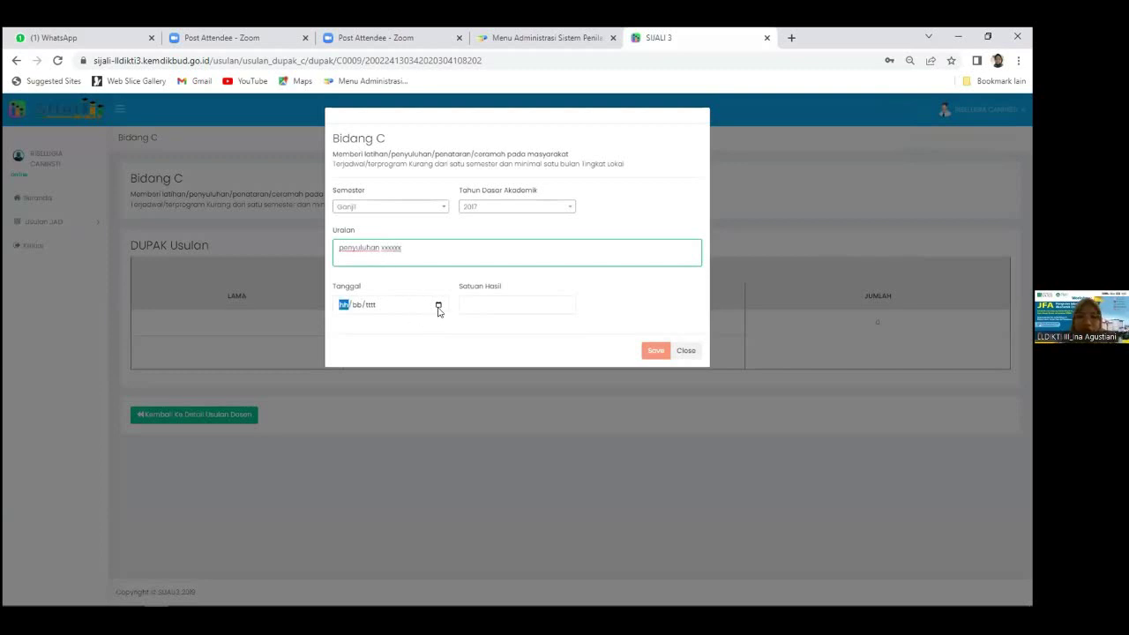
{"action": "left_click", "coordinate": [374, 328]}
{"action": "scroll", "coordinate": [357, 362], "scroll_direction": "up", "scroll_amount": 3}
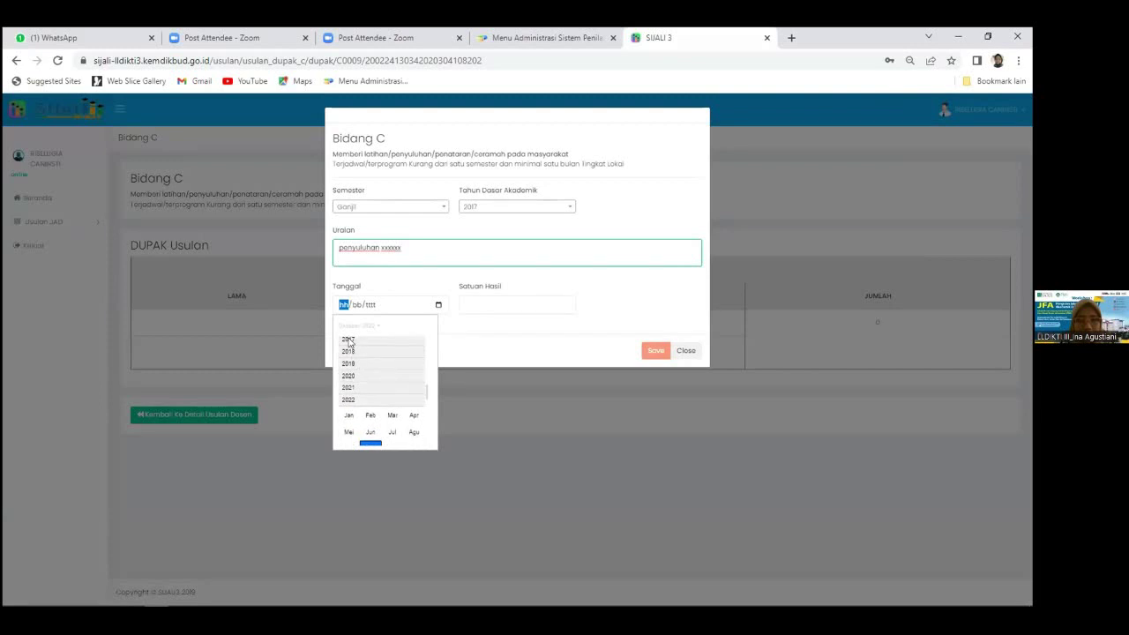
{"action": "left_click", "coordinate": [348, 341]}
{"action": "left_click", "coordinate": [371, 390]}
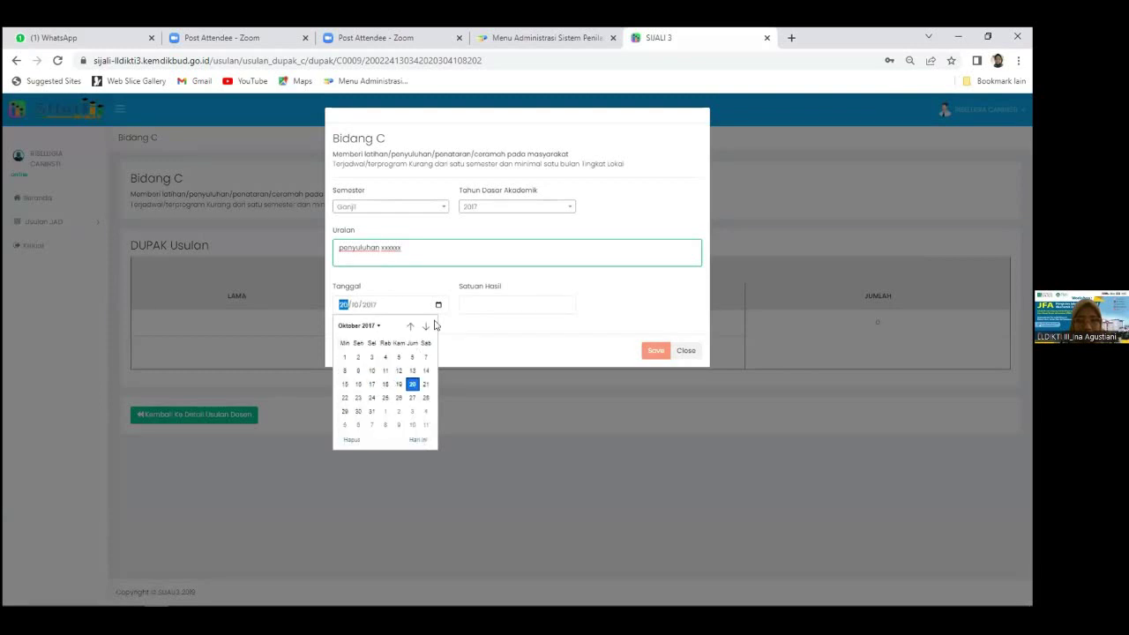
- Set Satuan Hasil to kegiatan and save the Bidang C entry
{"action": "left_click", "coordinate": [507, 304]}
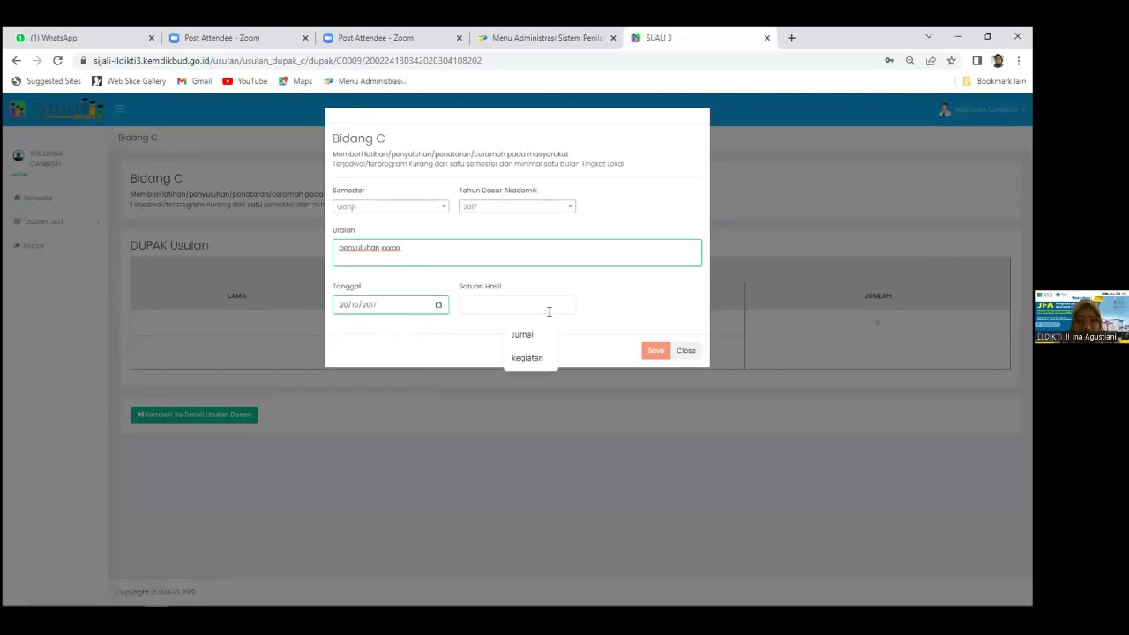
{"action": "left_click", "coordinate": [524, 358]}
{"action": "left_click", "coordinate": [654, 351]}
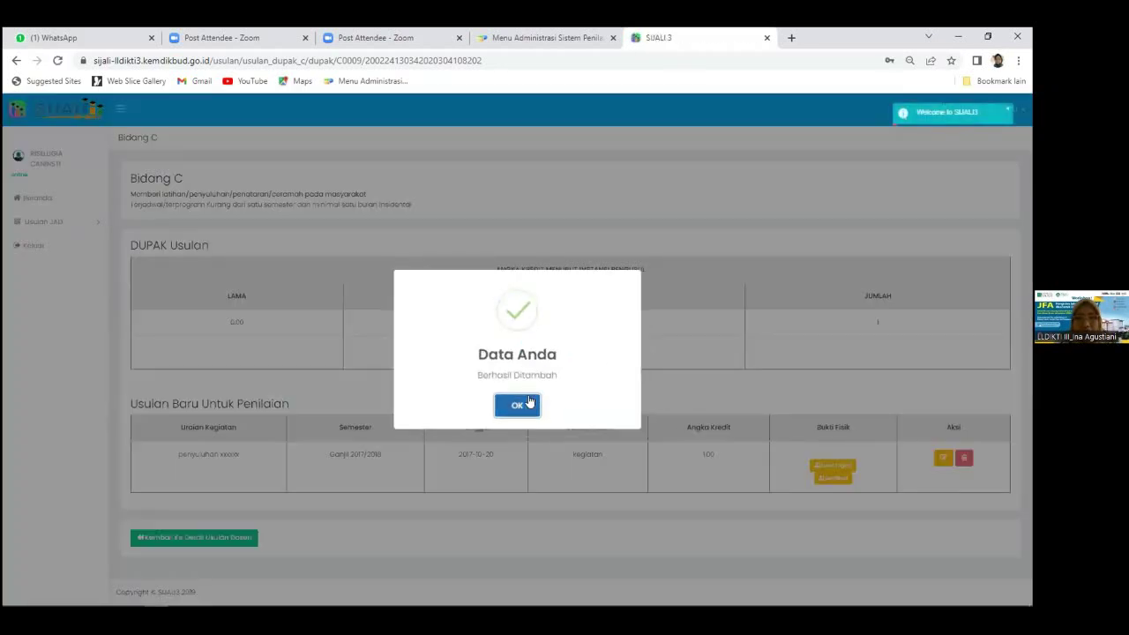
{"action": "left_click", "coordinate": [516, 404]}
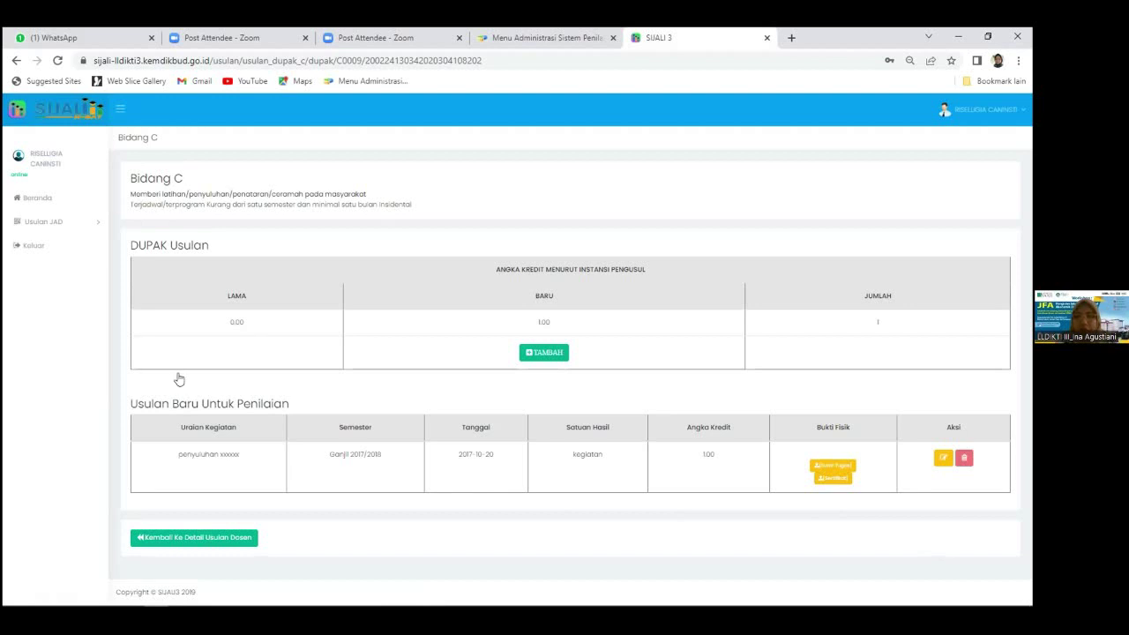
- Return to the Bidang C table and check its JUMLAH BIDANG C total row
{"action": "left_click", "coordinate": [231, 538]}
{"action": "scroll", "coordinate": [695, 501], "scroll_direction": "down", "scroll_amount": 10}
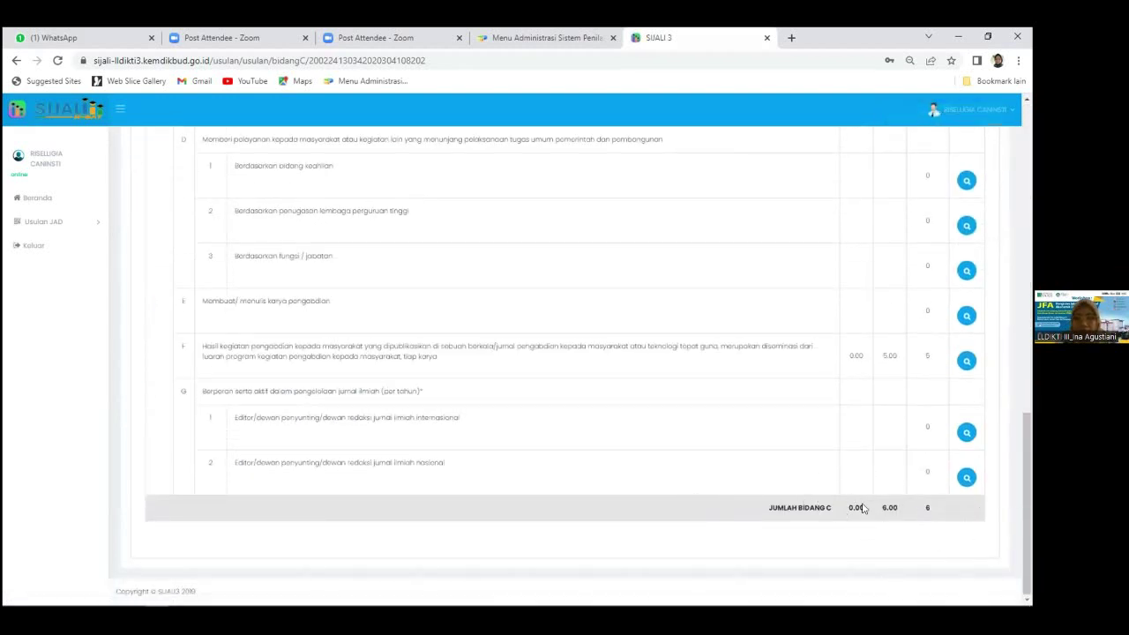
{"action": "scroll", "coordinate": [847, 507], "scroll_direction": "up", "scroll_amount": 10}
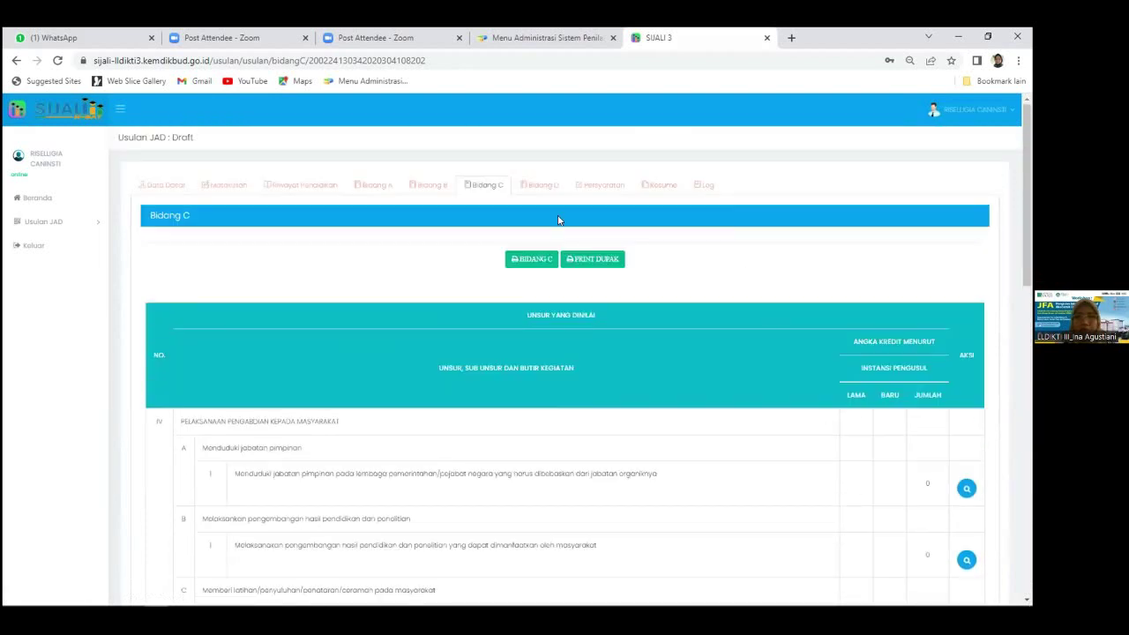
- Open Bidang D and view the Anggota item for active participation in international/national/regional scientific meetings
{"action": "left_click", "coordinate": [538, 184]}
{"action": "scroll", "coordinate": [791, 414], "scroll_direction": "down", "scroll_amount": 15}
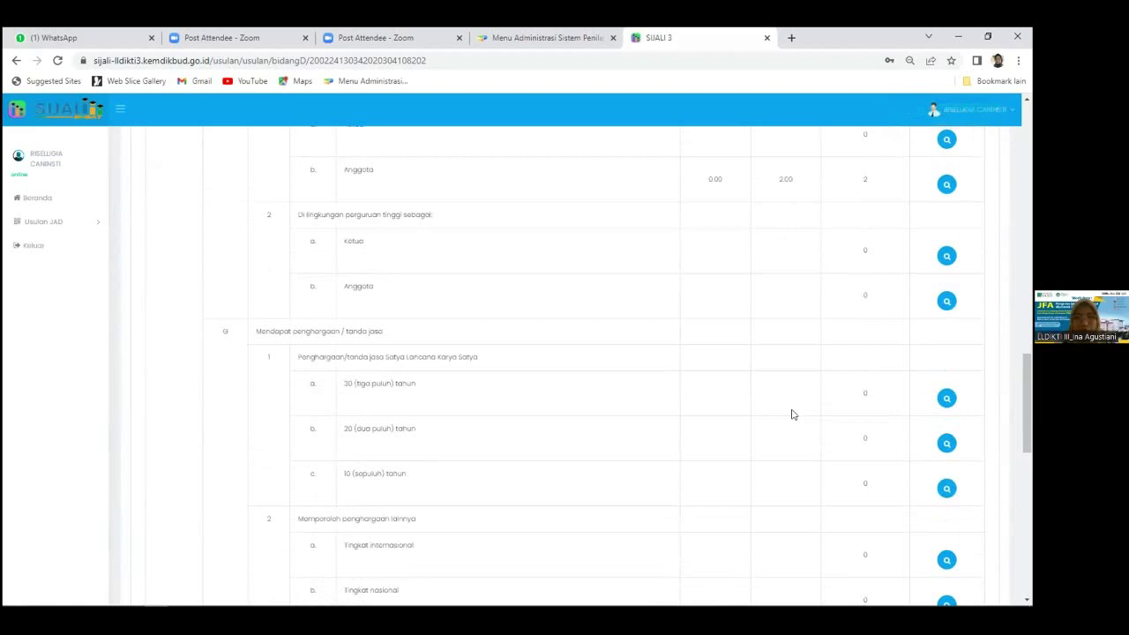
{"action": "scroll", "coordinate": [791, 413], "scroll_direction": "up", "scroll_amount": 4}
{"action": "scroll", "coordinate": [792, 414], "scroll_direction": "down", "scroll_amount": 10}
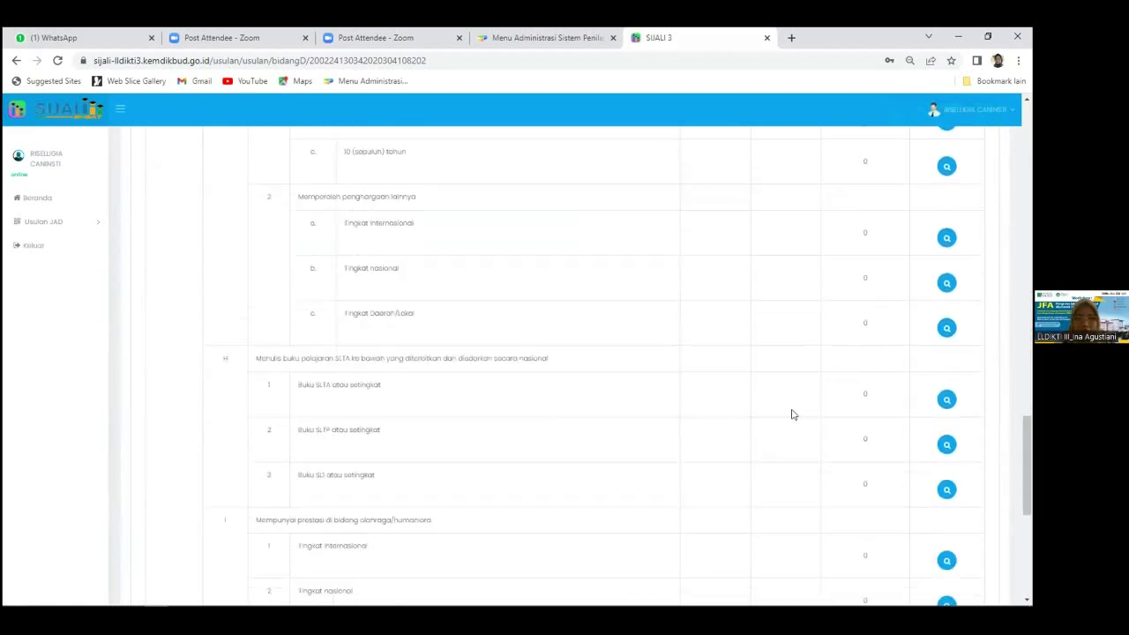
{"action": "scroll", "coordinate": [791, 414], "scroll_direction": "up", "scroll_amount": 10}
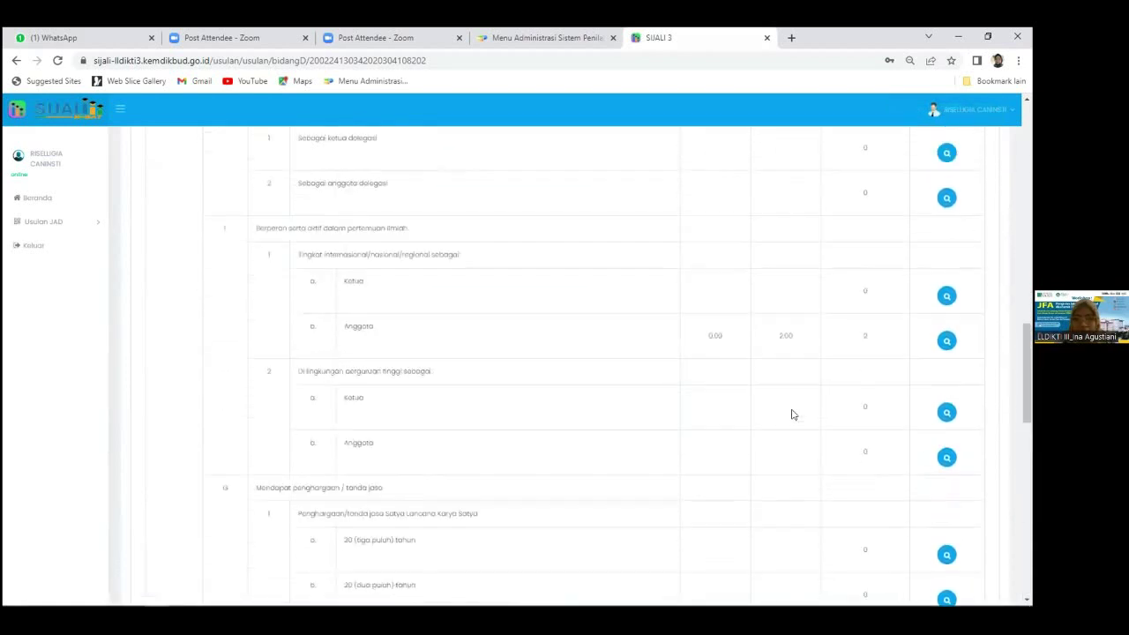
{"action": "left_click", "coordinate": [946, 422]}
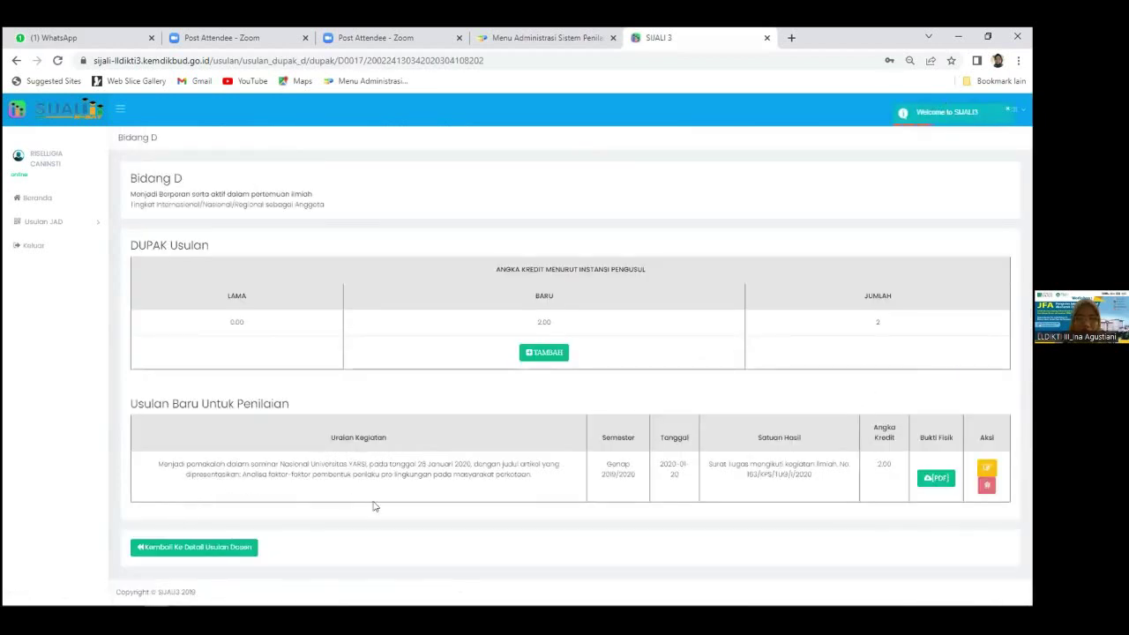
- Look over the blank Bidang D entry form and its Berkas Upload field, close it unsaved, and return to the proposal details
{"action": "left_click", "coordinate": [542, 356]}
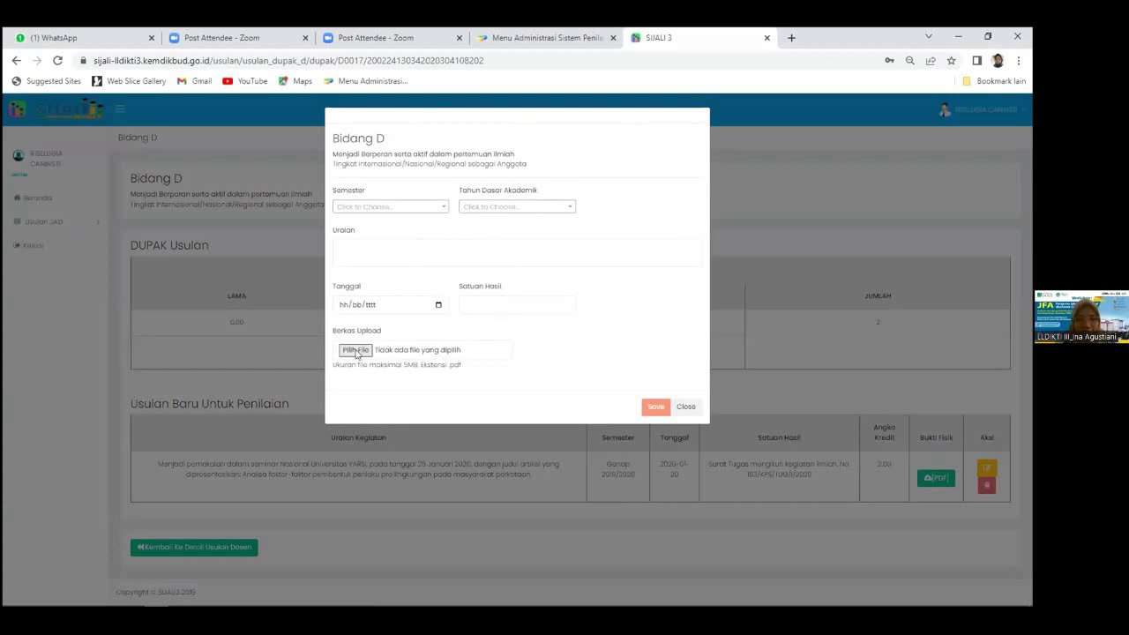
{"action": "left_click", "coordinate": [684, 407]}
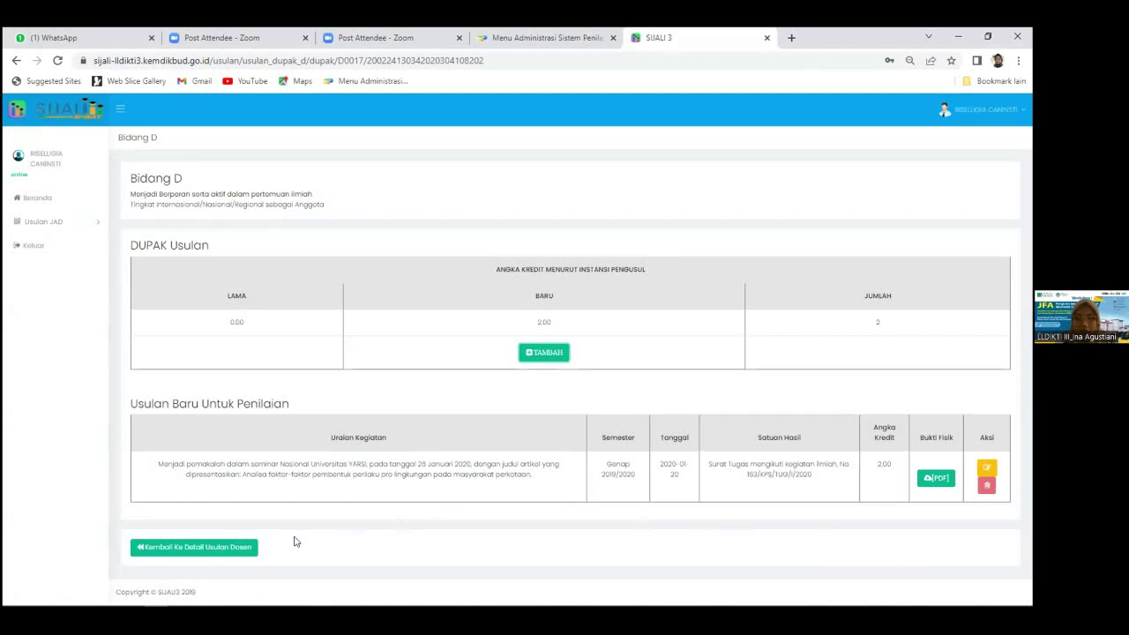
{"action": "left_click", "coordinate": [239, 546]}
- Review the Bidang D supporting activities, from committee memberships through Keanggotaan dalam tim penilaian, and the JUMLAH BIDANG D total row
{"action": "scroll", "coordinate": [914, 501], "scroll_direction": "down", "scroll_amount": 10}
{"action": "scroll", "coordinate": [914, 498], "scroll_direction": "down", "scroll_amount": 10}
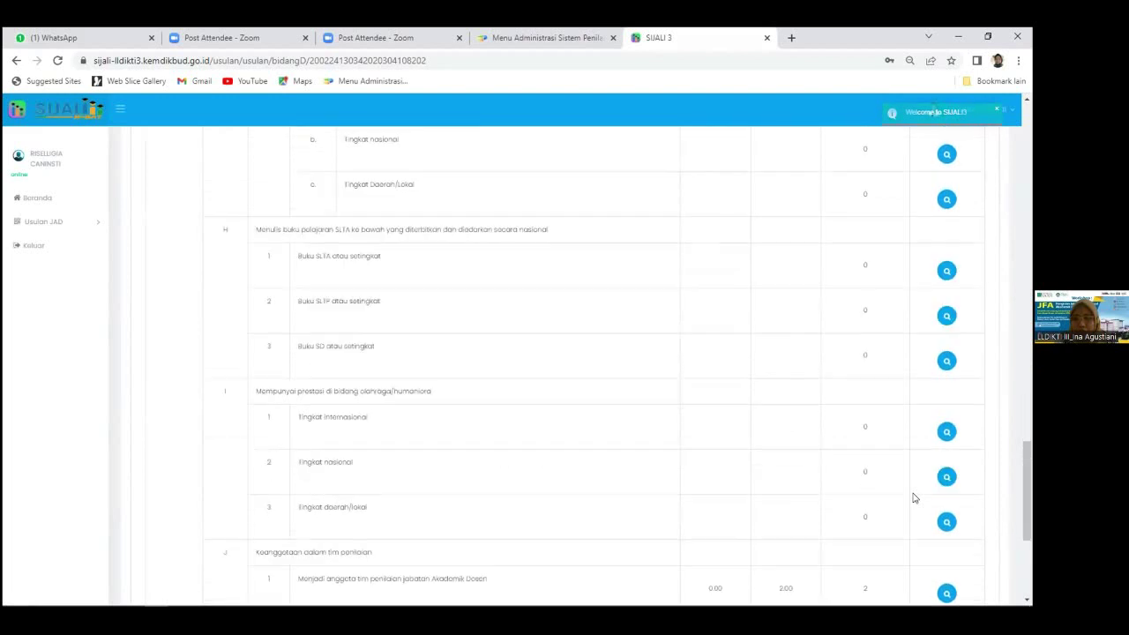
{"action": "scroll", "coordinate": [914, 498], "scroll_direction": "up", "scroll_amount": 10}
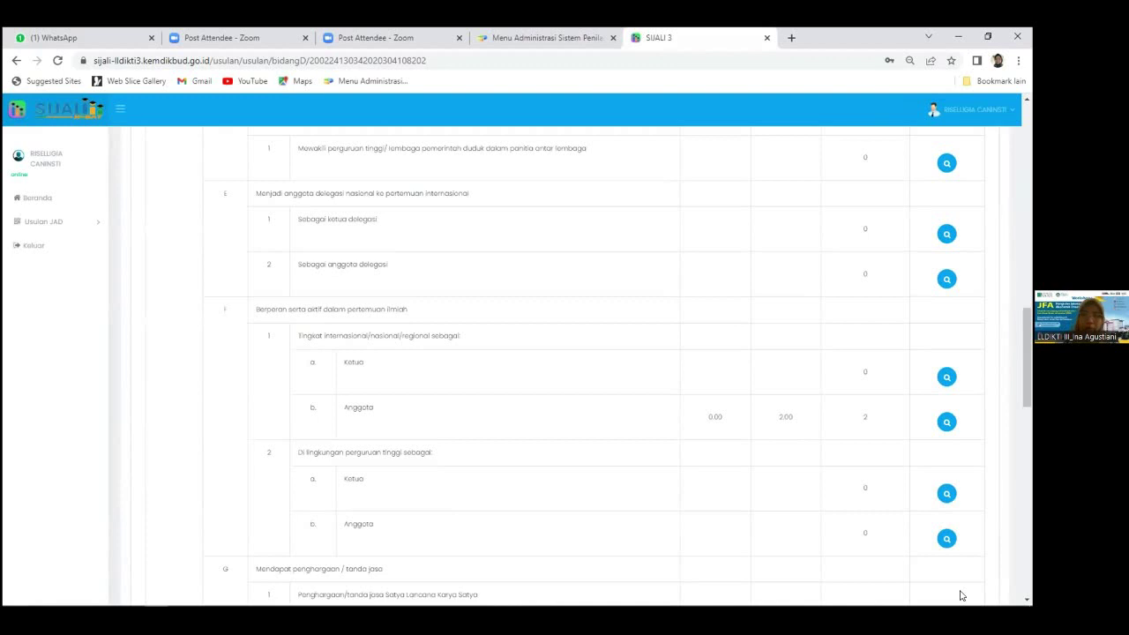
{"action": "scroll", "coordinate": [937, 556], "scroll_direction": "down", "scroll_amount": 6}
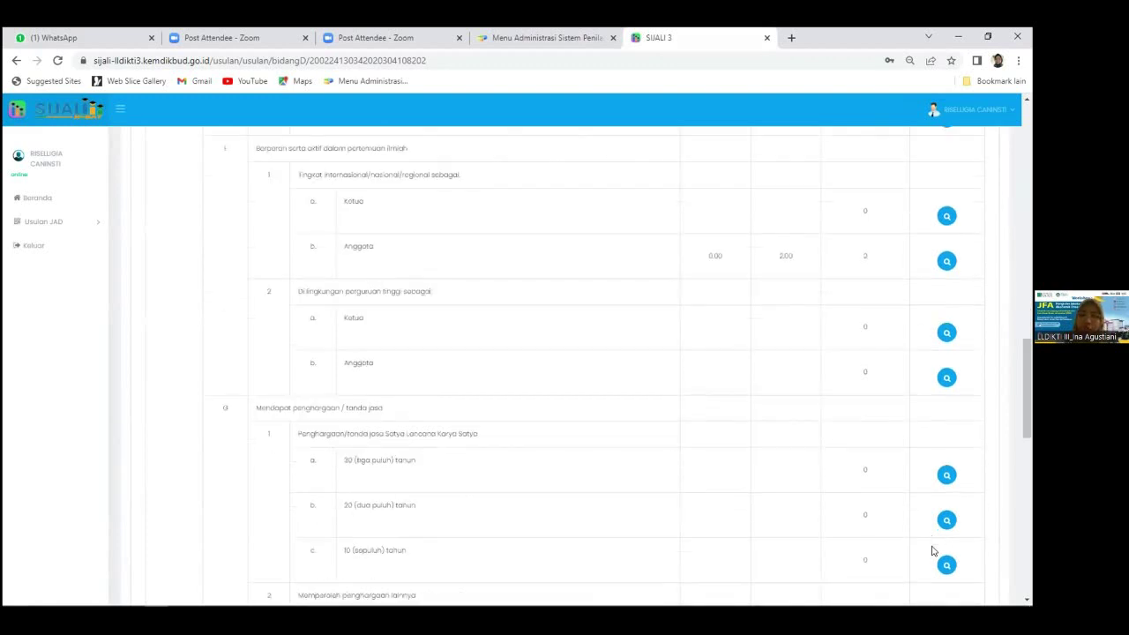
{"action": "scroll", "coordinate": [931, 542], "scroll_direction": "down", "scroll_amount": 5}
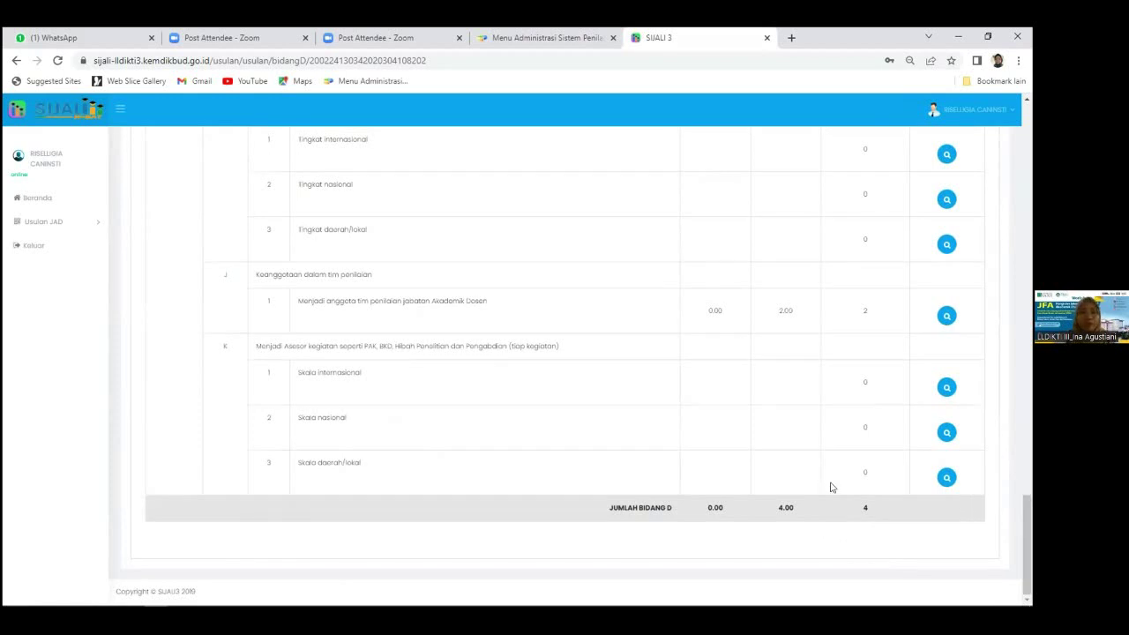
{"action": "scroll", "coordinate": [828, 478], "scroll_direction": "up", "scroll_amount": 1}
{"action": "scroll", "coordinate": [828, 479], "scroll_direction": "up", "scroll_amount": 15}
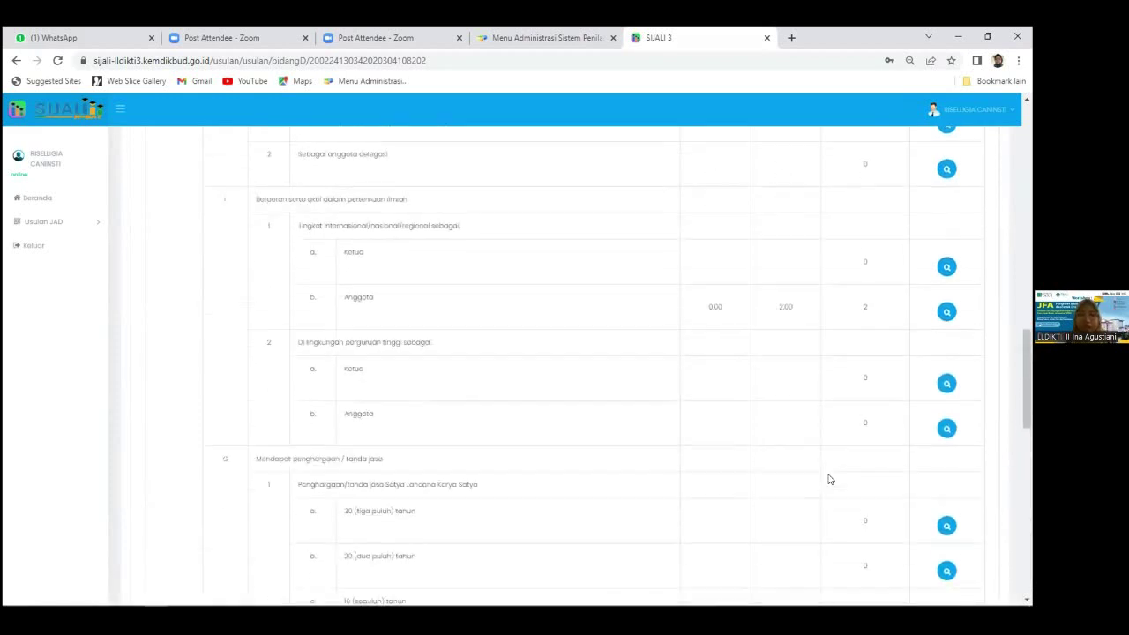
{"action": "scroll", "coordinate": [829, 478], "scroll_direction": "up", "scroll_amount": 5}
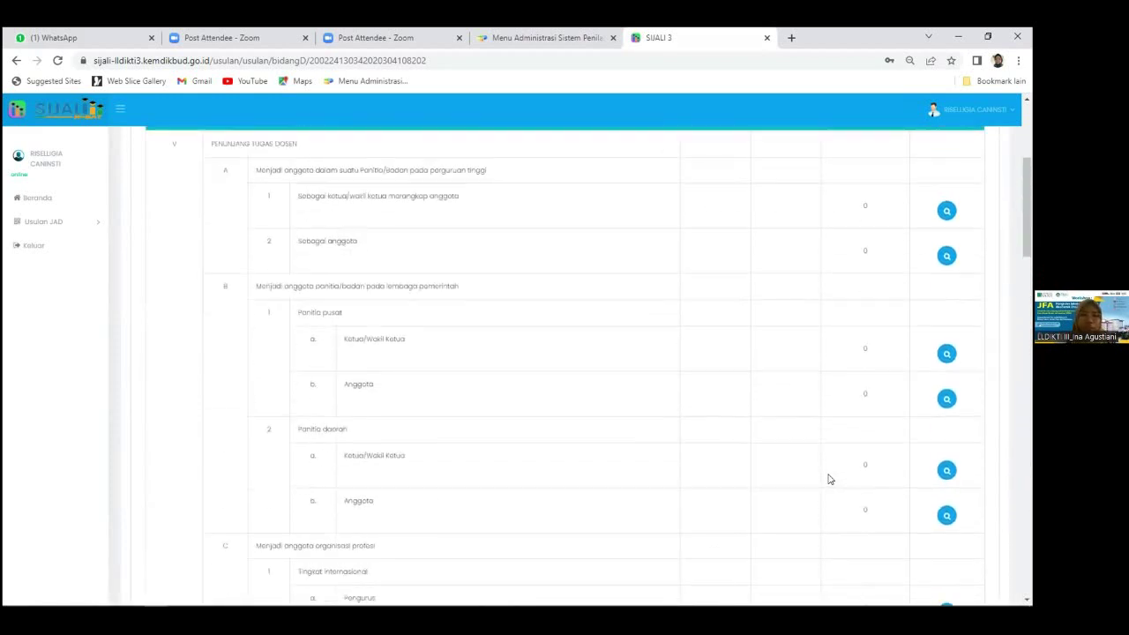
{"action": "scroll", "coordinate": [829, 479], "scroll_direction": "up", "scroll_amount": 4}
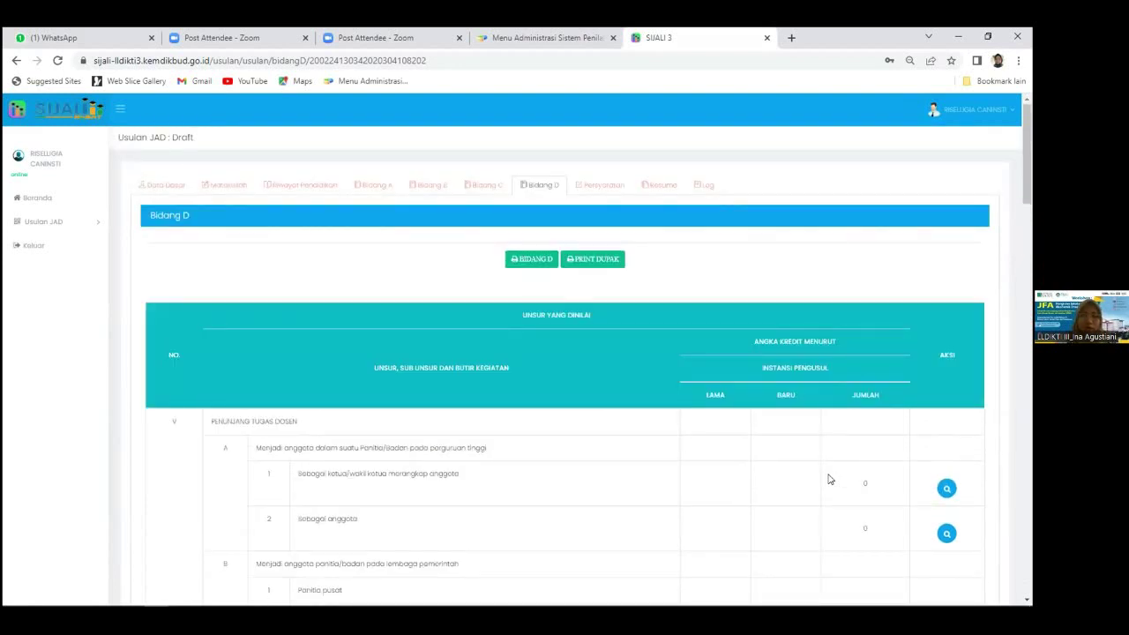
{"action": "scroll", "coordinate": [828, 479], "scroll_direction": "down", "scroll_amount": 6}
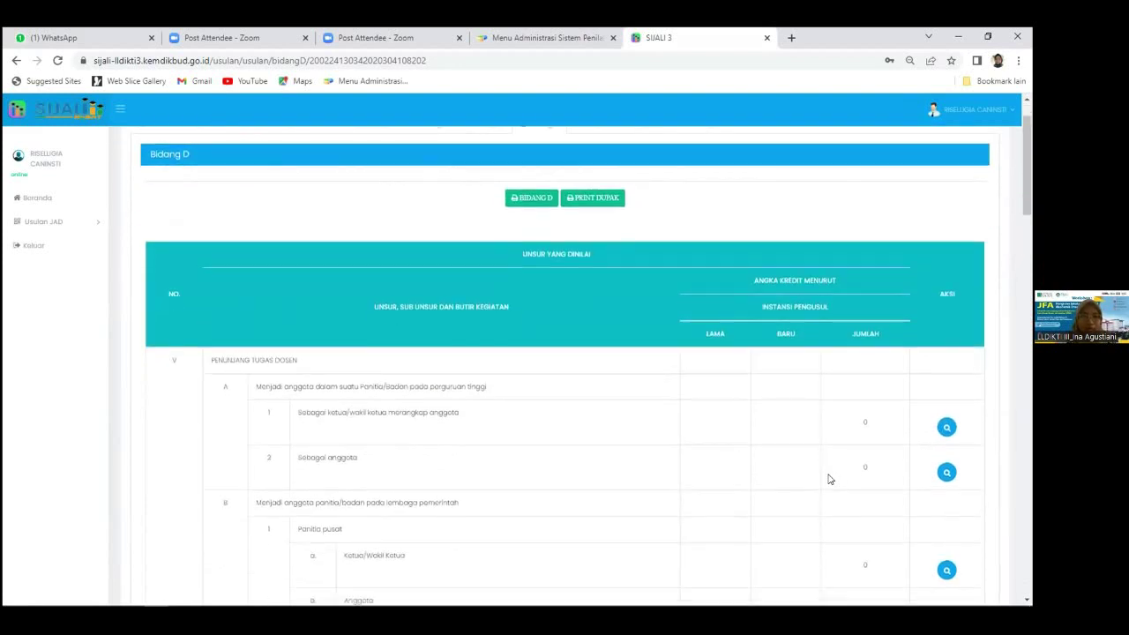
{"action": "scroll", "coordinate": [828, 479], "scroll_direction": "down", "scroll_amount": 15}
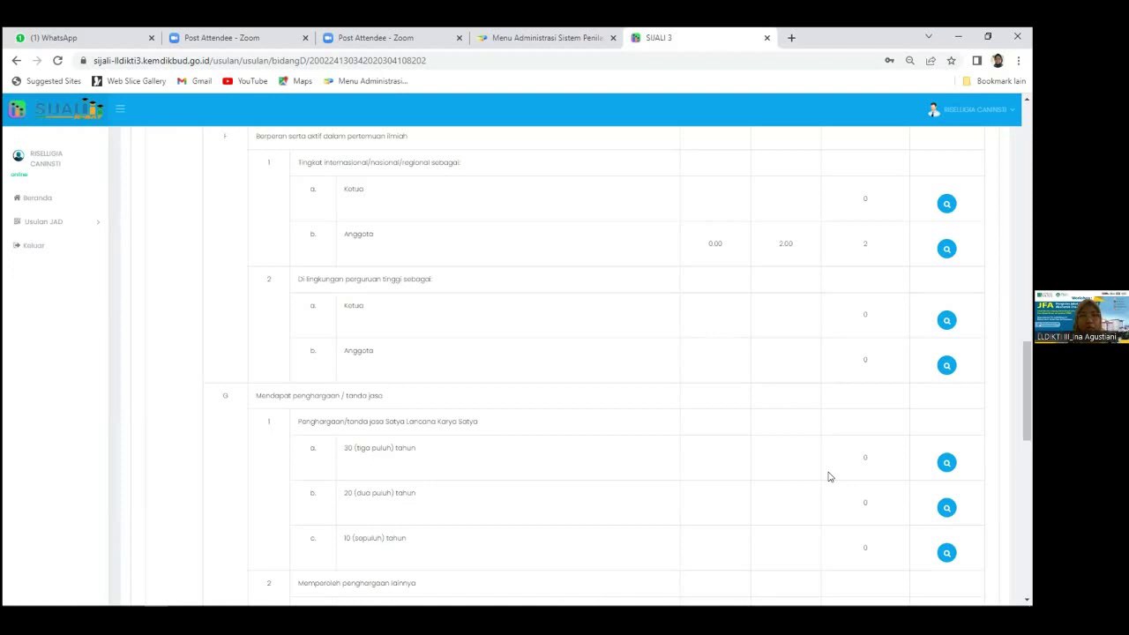
- Open the proposal's Resume and compare the required and proposed credit points for each Bidang in the UNSUR YANG DINILAI table
{"action": "scroll", "coordinate": [828, 477], "scroll_direction": "up", "scroll_amount": 15}
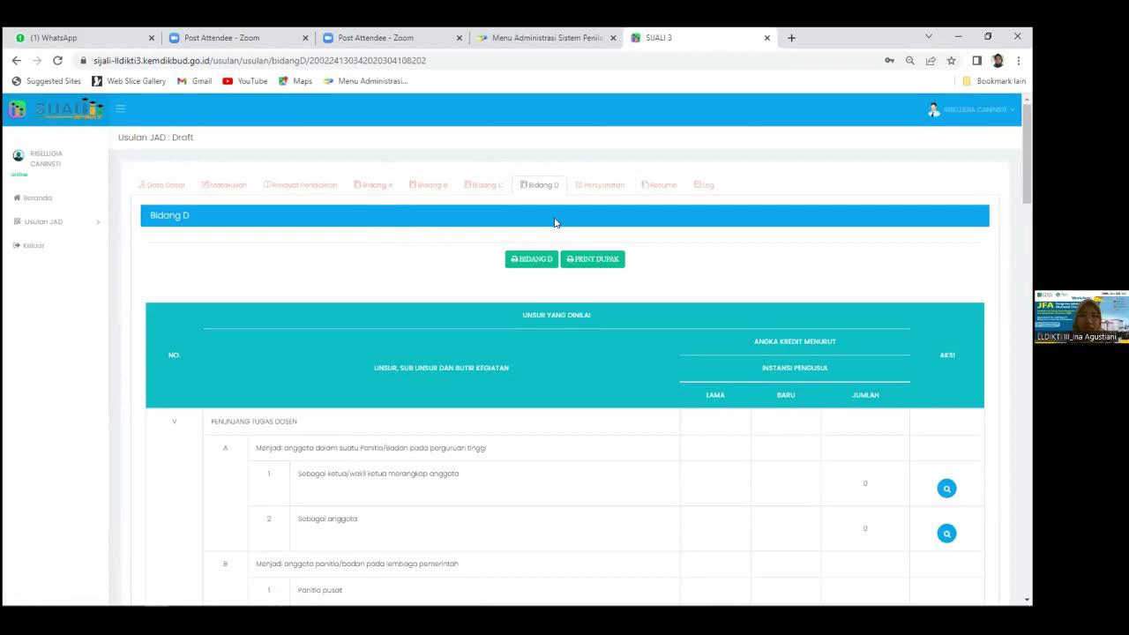
{"action": "left_click", "coordinate": [661, 185]}
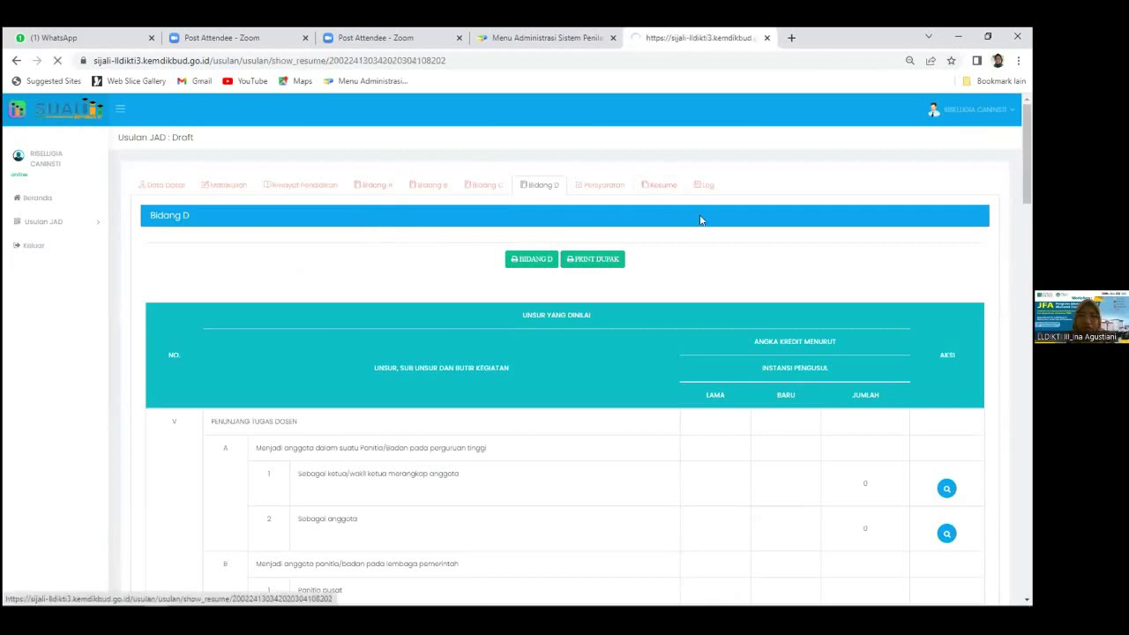
{"action": "scroll", "coordinate": [774, 285], "scroll_direction": "down", "scroll_amount": 7}
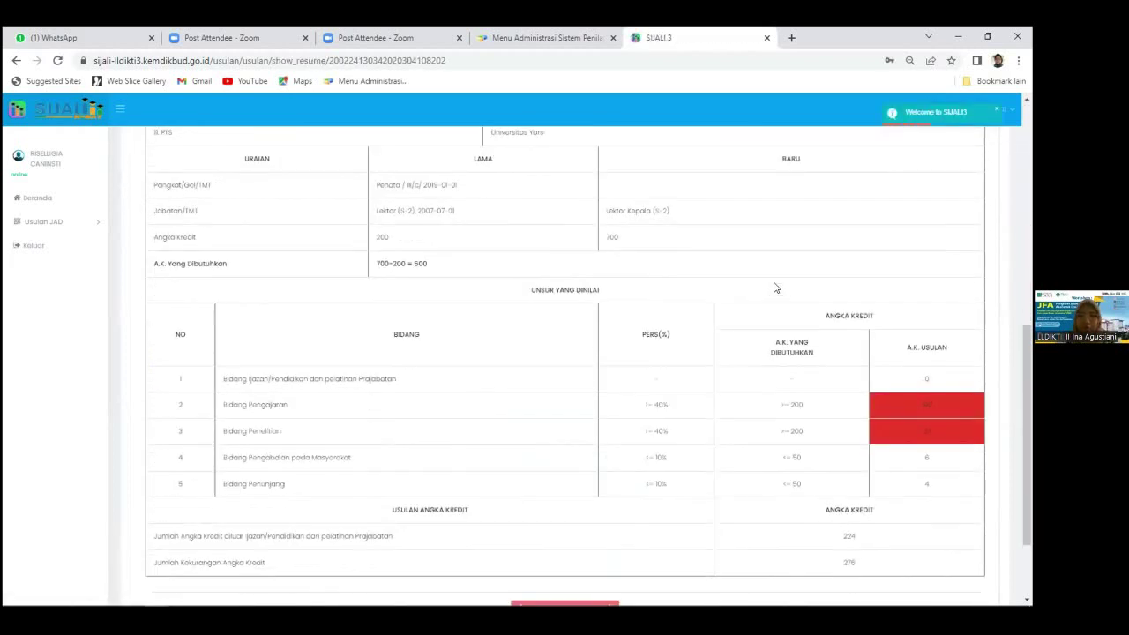
{"action": "scroll", "coordinate": [774, 287], "scroll_direction": "down", "scroll_amount": 1}
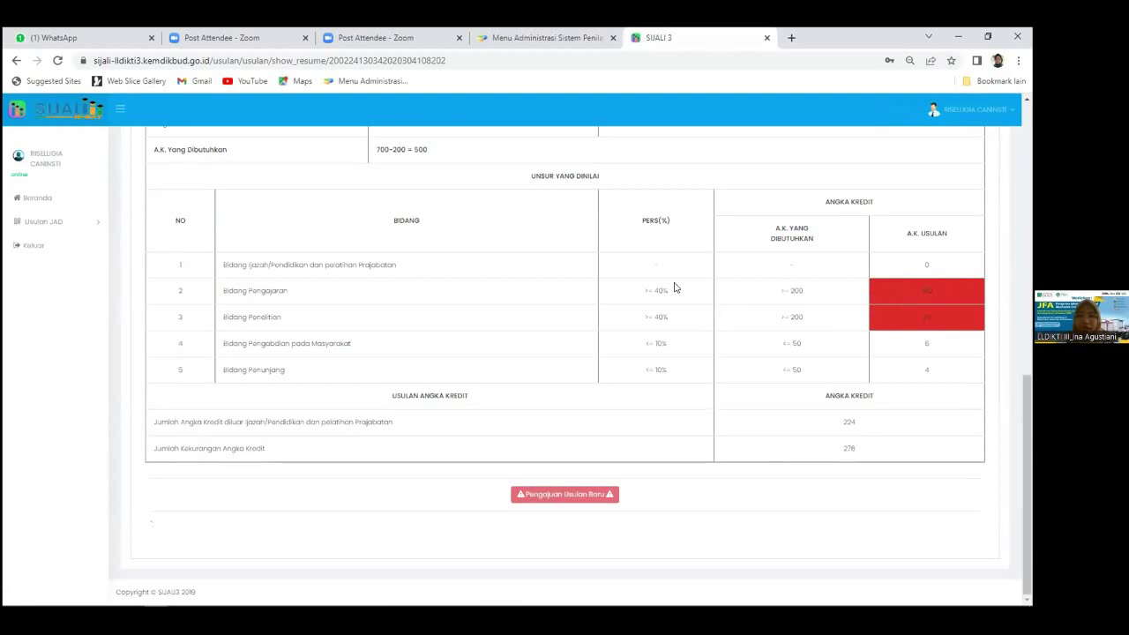
{"action": "left_click_drag", "start_coordinate": [727, 294], "coordinate": [805, 326]}
{"action": "left_click", "coordinate": [798, 312]}
{"action": "left_click", "coordinate": [819, 293]}
{"action": "left_click_drag", "start_coordinate": [793, 344], "coordinate": [798, 369]}
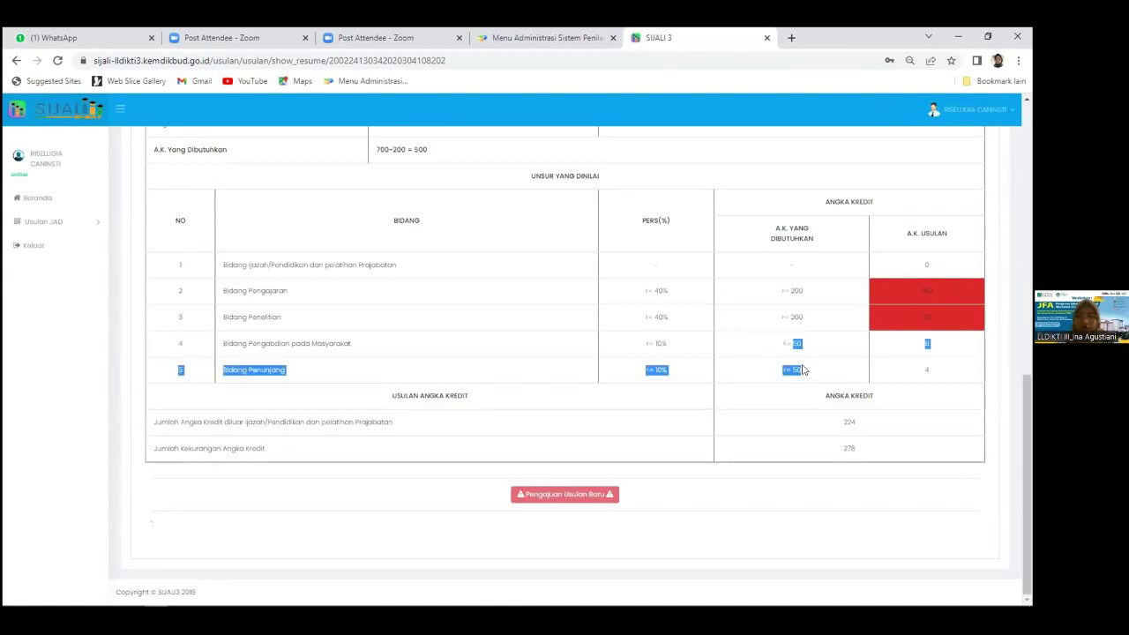
{"action": "left_click", "coordinate": [802, 357]}
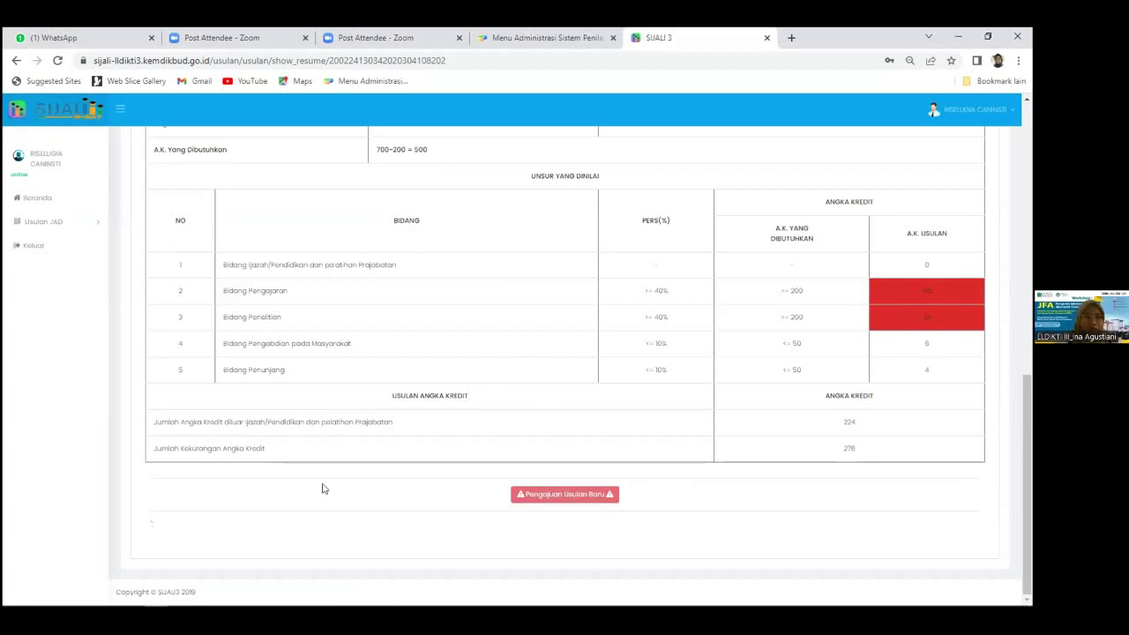
- Change the JAD Usulan in Data Dasar to Lektor Kepala 550 (S-2) and save it
{"action": "key", "text": "alt+Left"}
{"action": "left_click", "coordinate": [184, 197]}
{"action": "scroll", "coordinate": [602, 329], "scroll_direction": "down", "scroll_amount": 10}
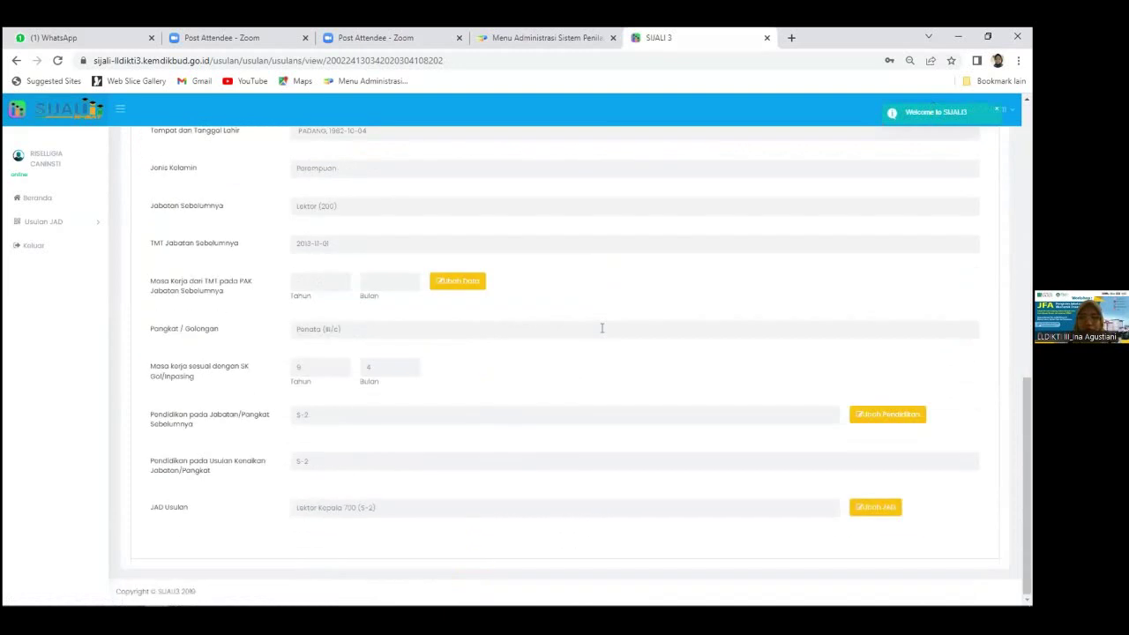
{"action": "left_click", "coordinate": [858, 510]}
{"action": "left_click", "coordinate": [453, 199]}
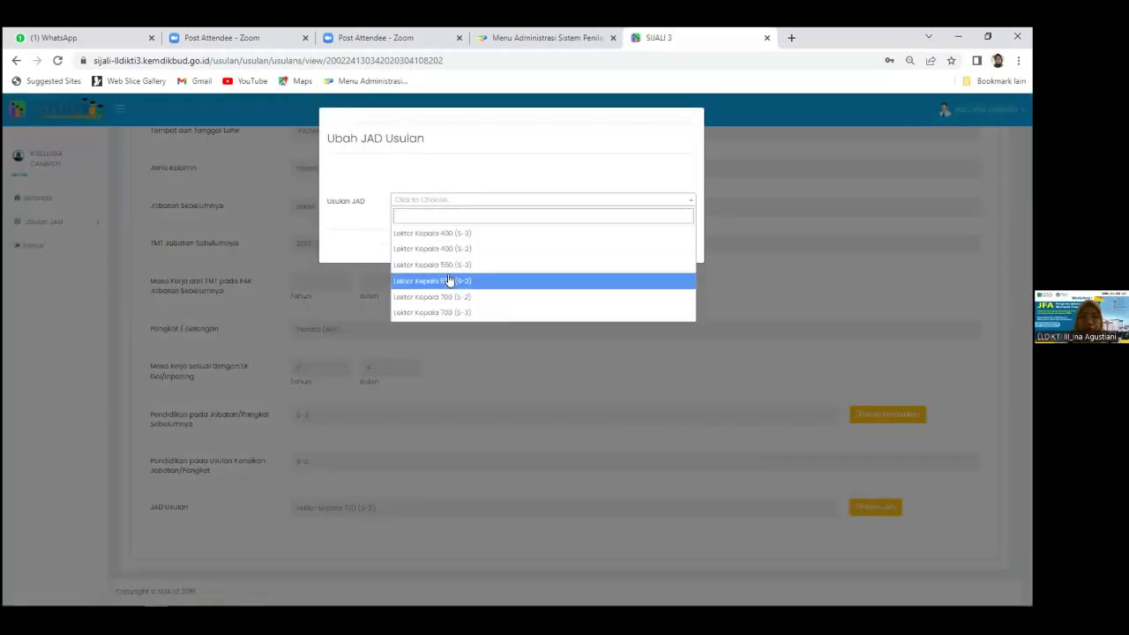
{"action": "left_click", "coordinate": [448, 280]}
{"action": "left_click", "coordinate": [642, 245]}
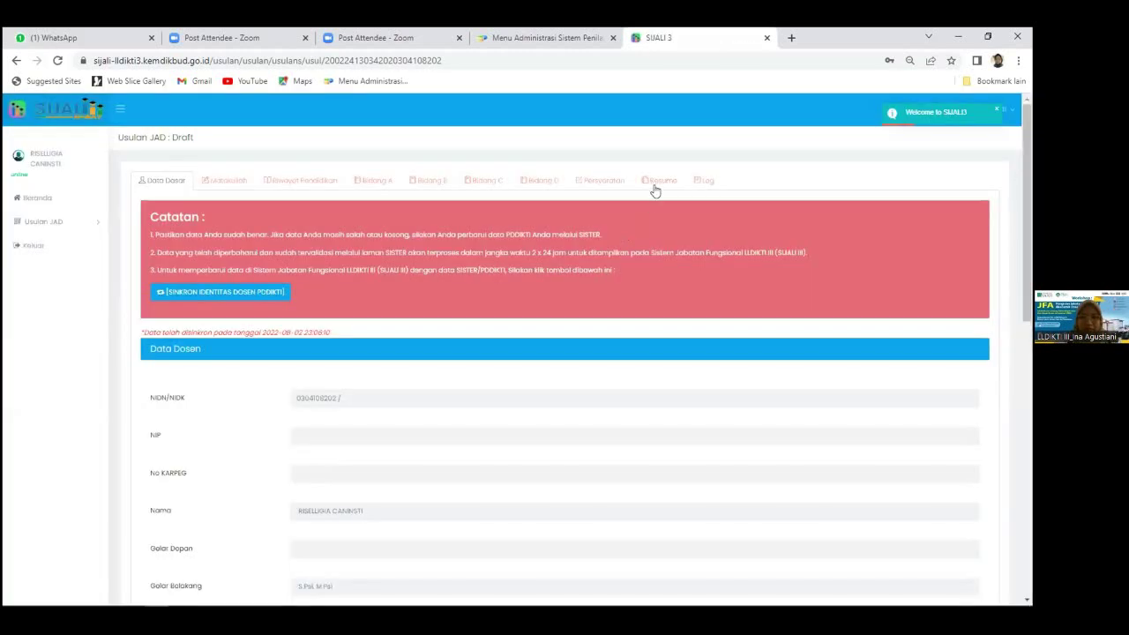
- Reopen the Resume and check the required and proposed credit points per Bidang, especially Bidang Pengajaran and Bidang Penelitian
{"action": "left_click", "coordinate": [658, 181]}
{"action": "scroll", "coordinate": [818, 316], "scroll_direction": "down", "scroll_amount": 10}
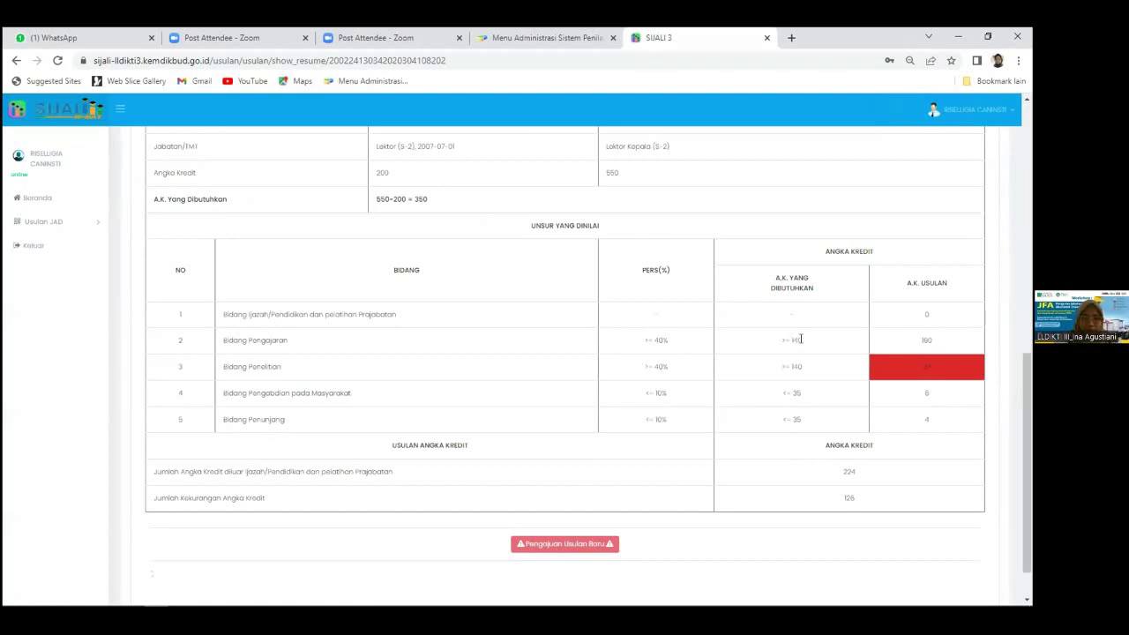
{"action": "double_click", "coordinate": [925, 341]}
{"action": "scroll", "coordinate": [827, 398], "scroll_direction": "up", "scroll_amount": 2}
{"action": "scroll", "coordinate": [826, 397], "scroll_direction": "down", "scroll_amount": 3}
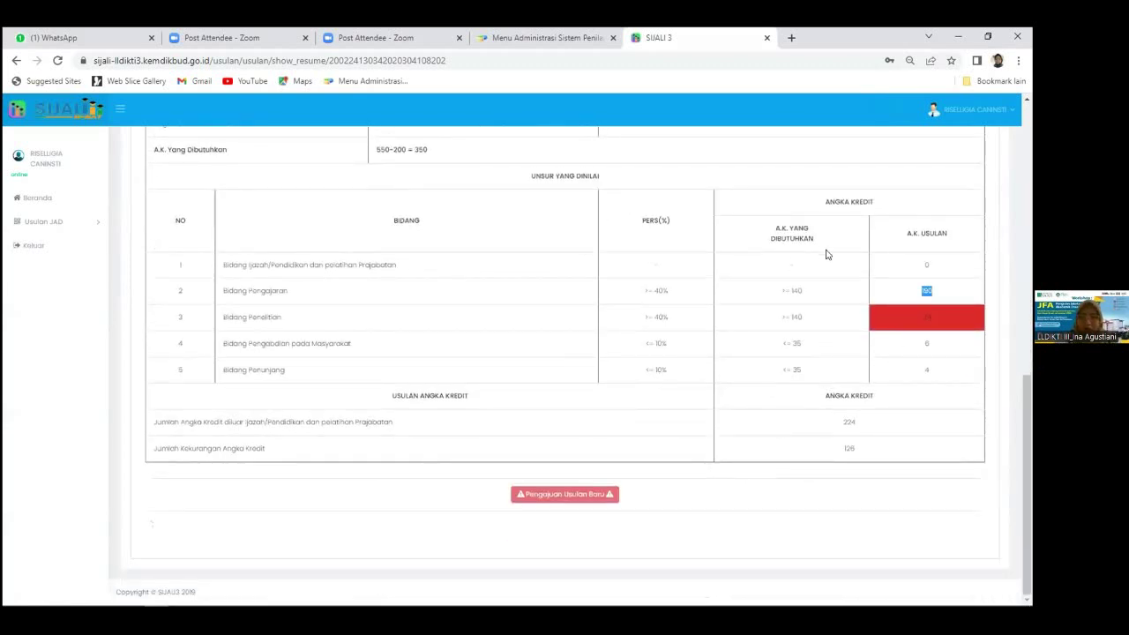
{"action": "scroll", "coordinate": [826, 257], "scroll_direction": "up", "scroll_amount": 4}
{"action": "scroll", "coordinate": [826, 257], "scroll_direction": "down", "scroll_amount": 4}
{"action": "scroll", "coordinate": [811, 445], "scroll_direction": "up", "scroll_amount": 8}
{"action": "scroll", "coordinate": [813, 440], "scroll_direction": "down", "scroll_amount": 8}
{"action": "left_click", "coordinate": [931, 324]}
{"action": "scroll", "coordinate": [729, 497], "scroll_direction": "up", "scroll_amount": 8}
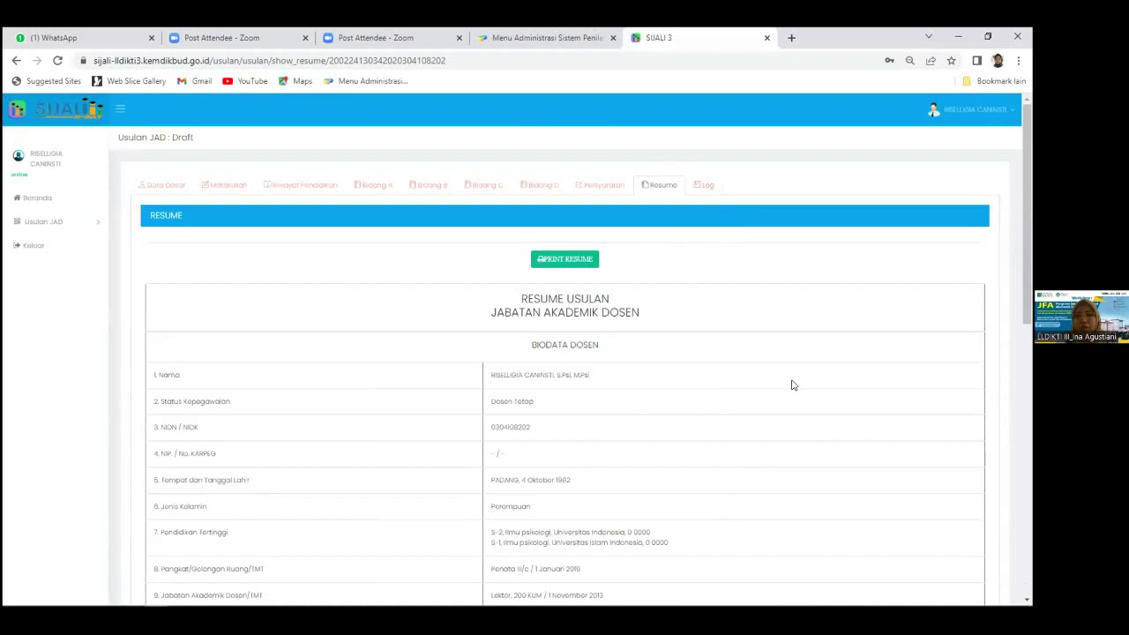
- Look over the Persyaratan document list, then view Bidang A's page with its Bidang A and DUPAK print options
{"action": "left_click", "coordinate": [588, 185]}
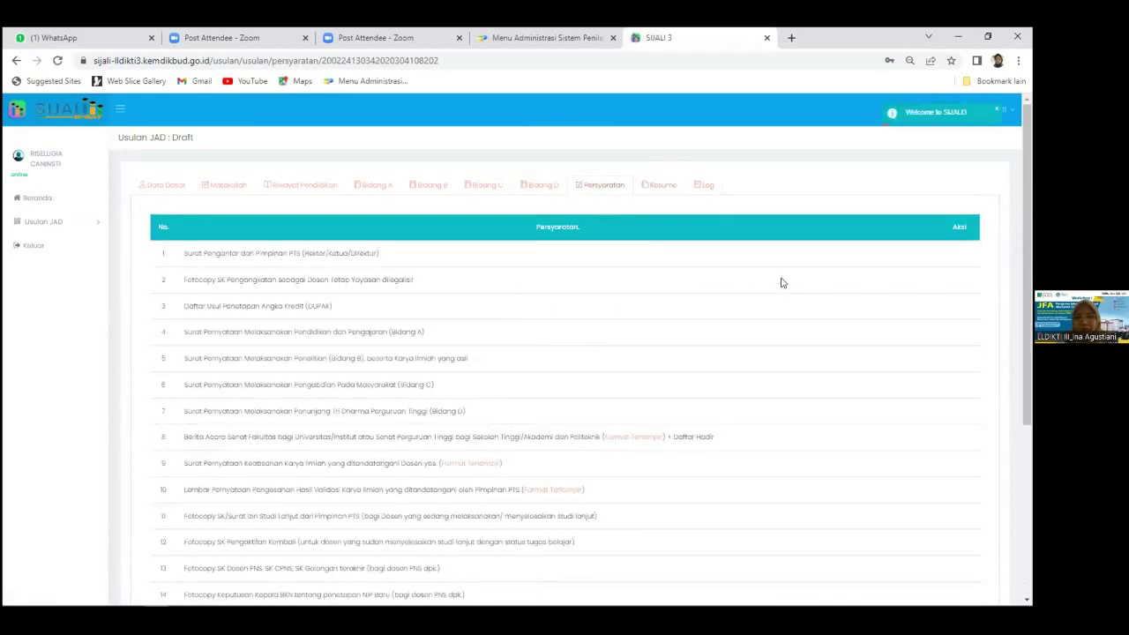
{"action": "scroll", "coordinate": [781, 282], "scroll_direction": "down", "scroll_amount": 5}
{"action": "scroll", "coordinate": [781, 282], "scroll_direction": "up", "scroll_amount": 5}
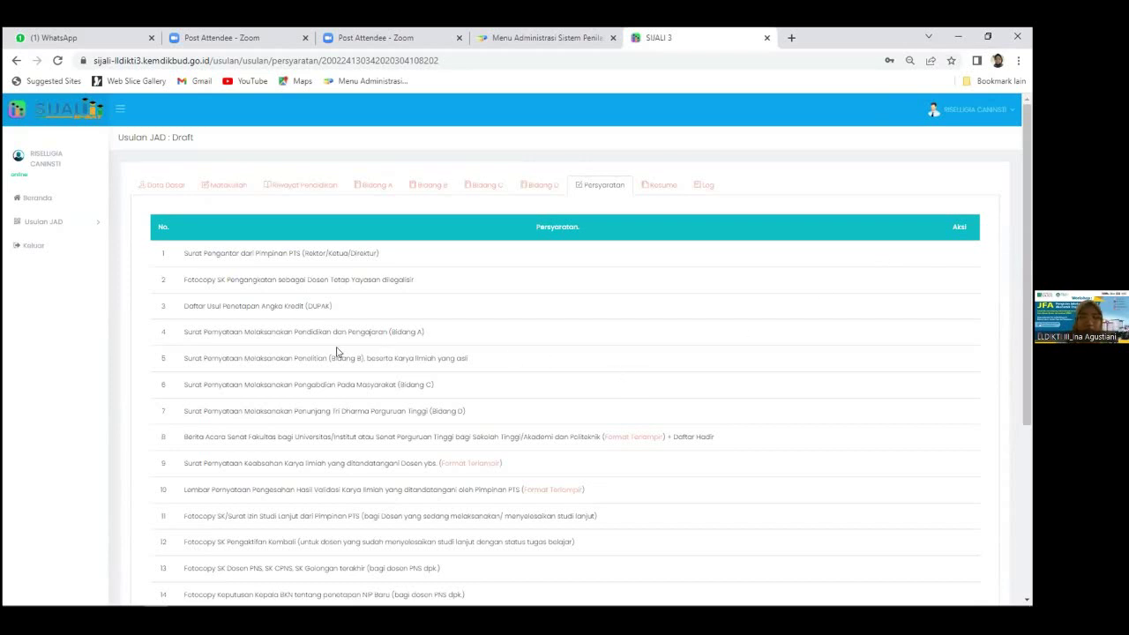
{"action": "scroll", "coordinate": [359, 329], "scroll_direction": "down", "scroll_amount": 1}
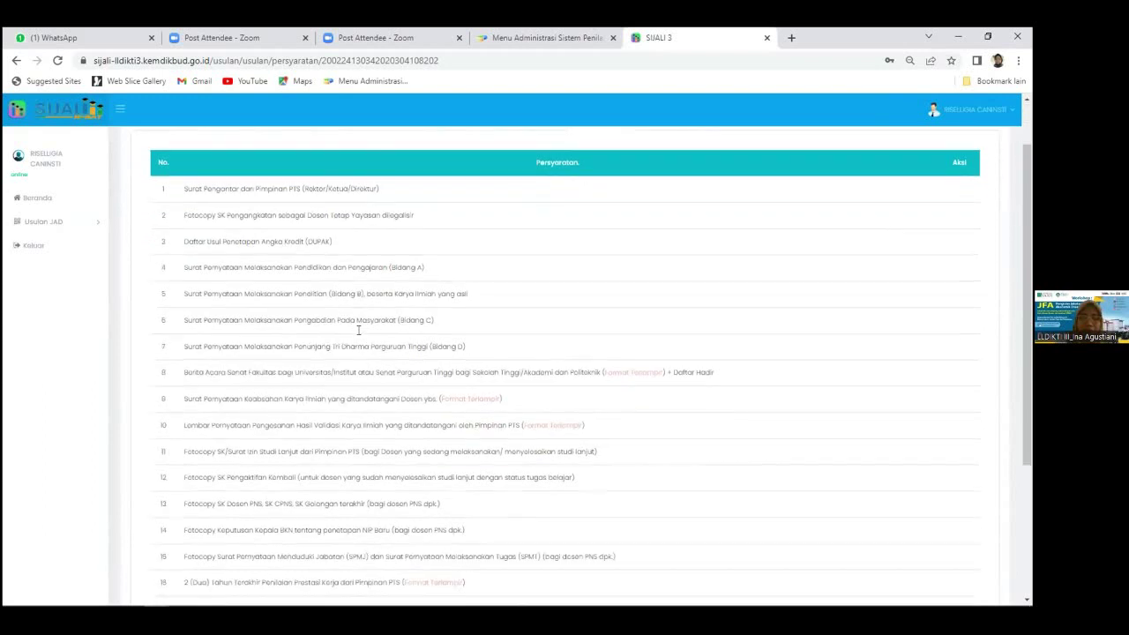
{"action": "scroll", "coordinate": [462, 272], "scroll_direction": "up", "scroll_amount": 1}
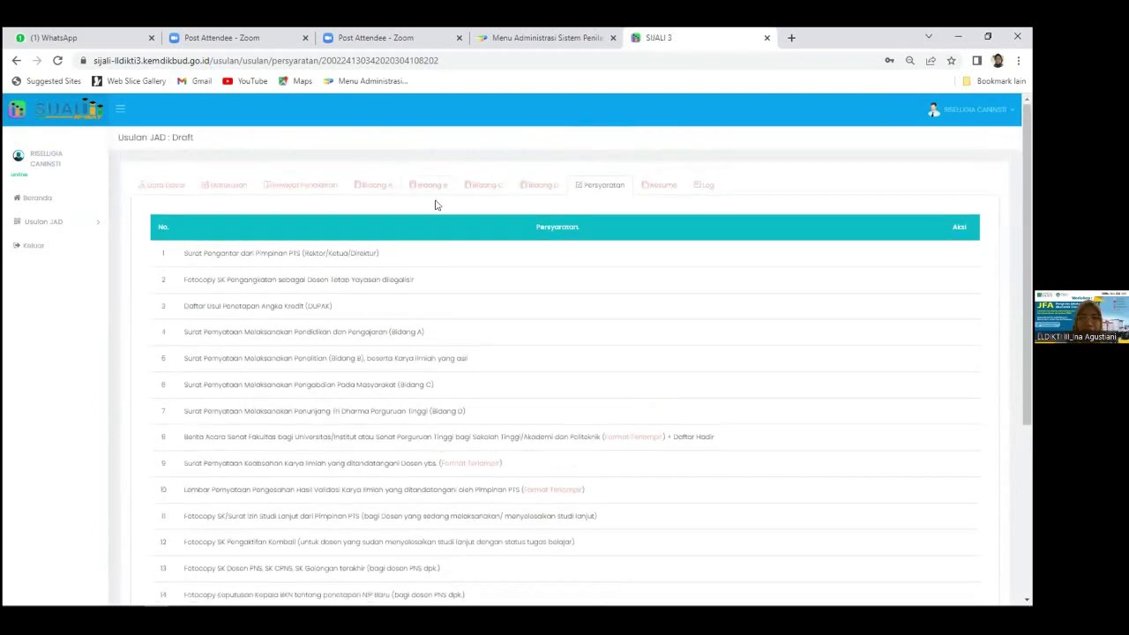
{"action": "left_click", "coordinate": [395, 189]}
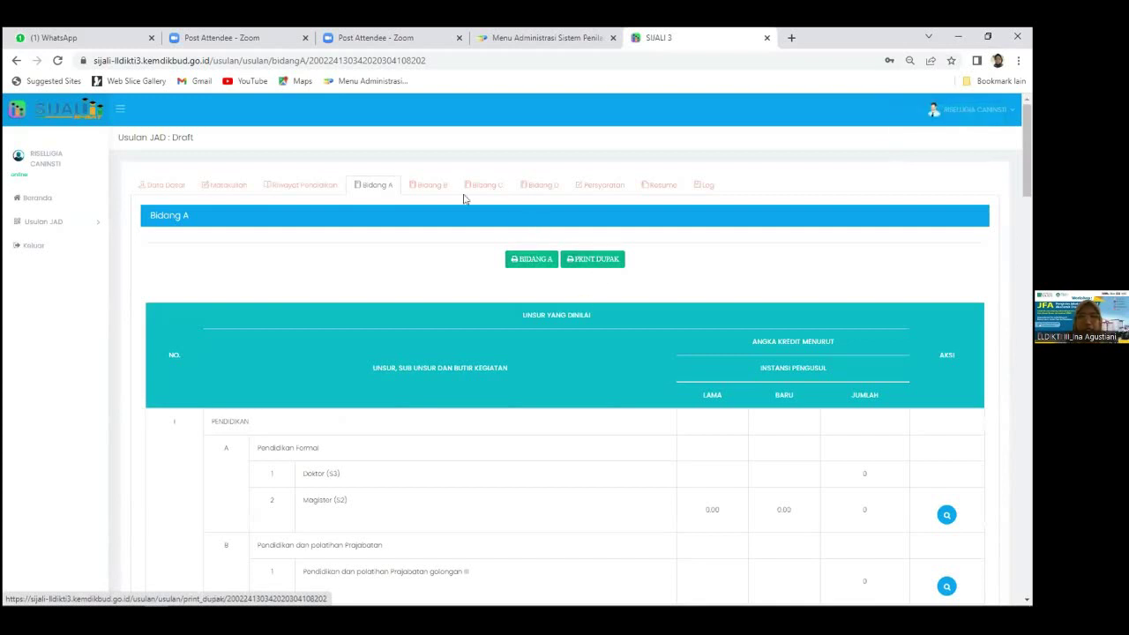
- Return to Persyaratan and review all the required documents, from Surat Pengantar through Dokumen Formasi Jabatan Fungsional
{"action": "left_click", "coordinate": [605, 185]}
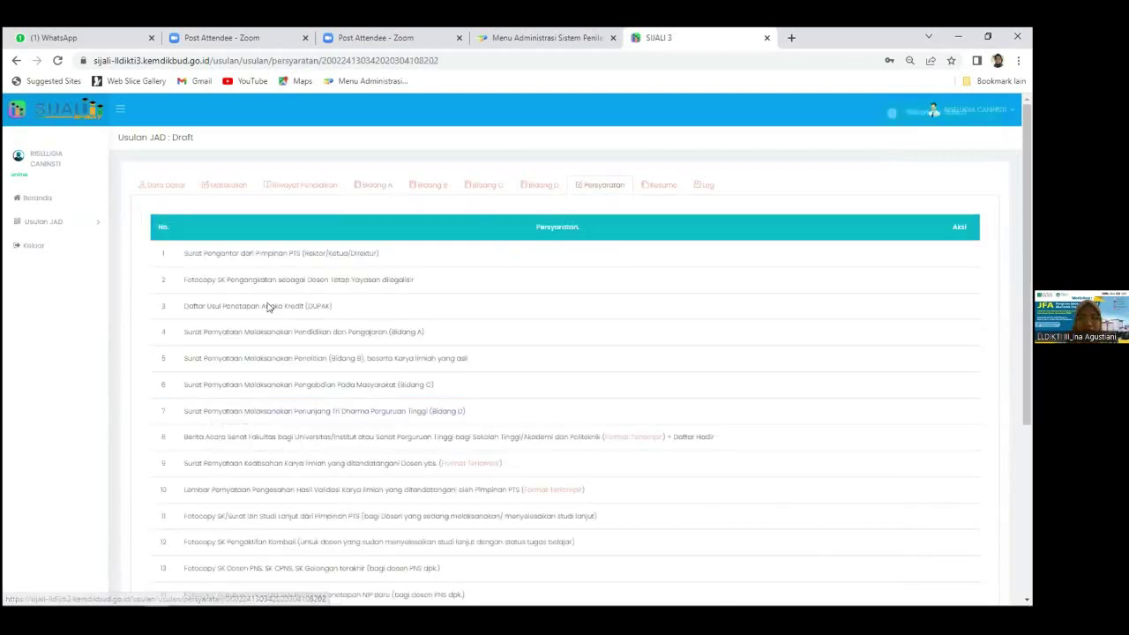
{"action": "scroll", "coordinate": [282, 341], "scroll_direction": "down", "scroll_amount": 1}
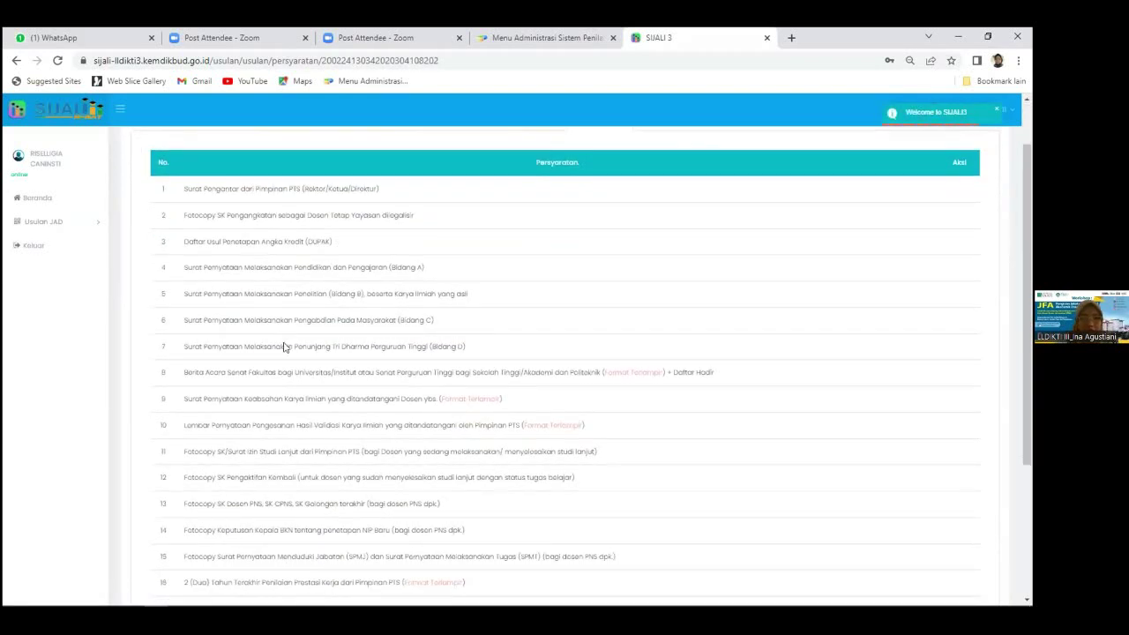
{"action": "scroll", "coordinate": [283, 342], "scroll_direction": "down", "scroll_amount": 1}
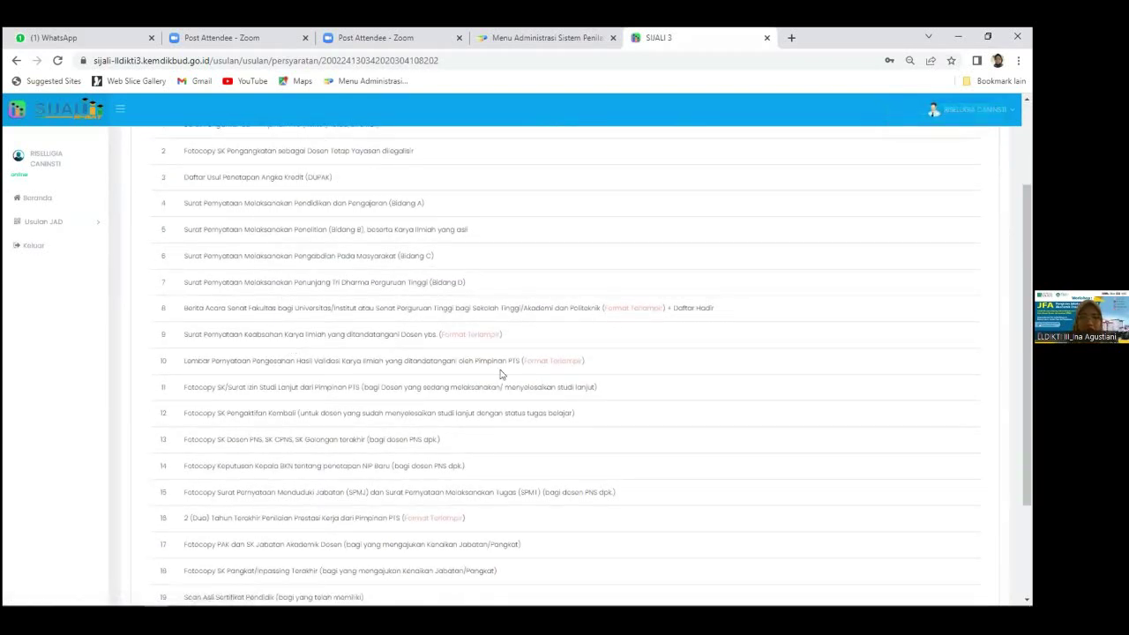
{"action": "scroll", "coordinate": [441, 463], "scroll_direction": "down", "scroll_amount": 2}
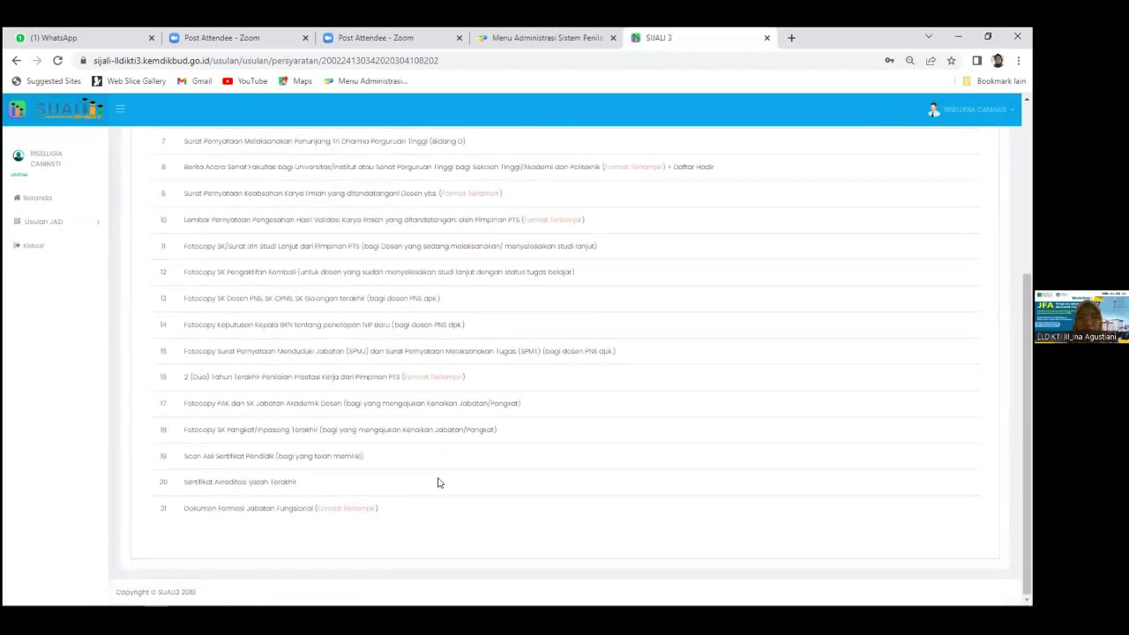
{"action": "scroll", "coordinate": [403, 464], "scroll_direction": "up", "scroll_amount": 3}
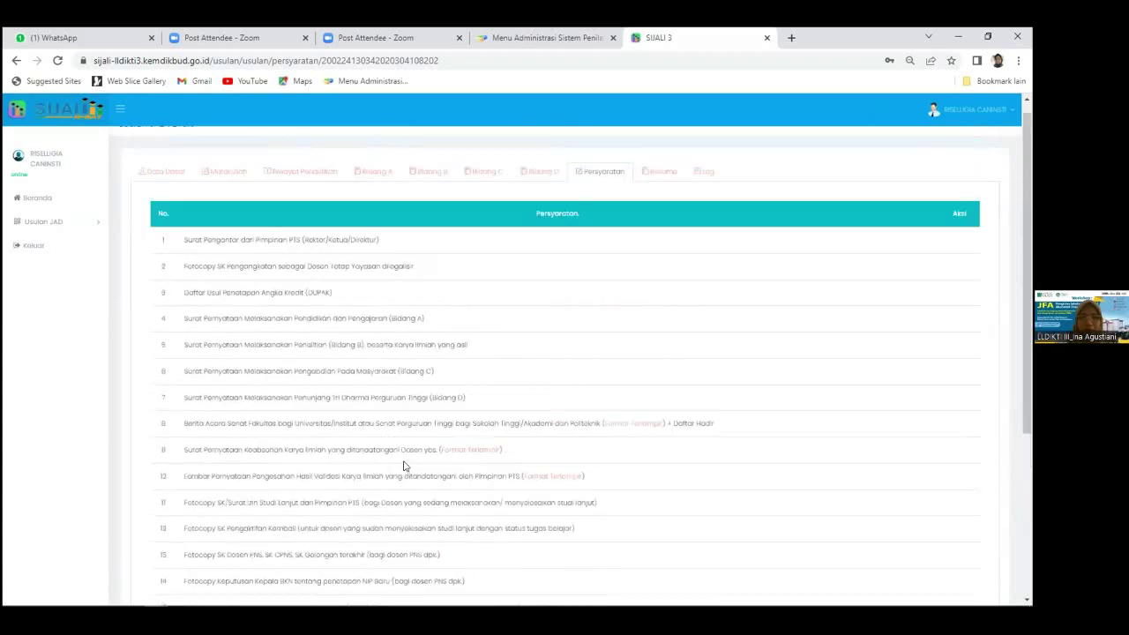
{"action": "scroll", "coordinate": [403, 464], "scroll_direction": "down", "scroll_amount": 2}
{"action": "scroll", "coordinate": [403, 465], "scroll_direction": "down", "scroll_amount": 1}
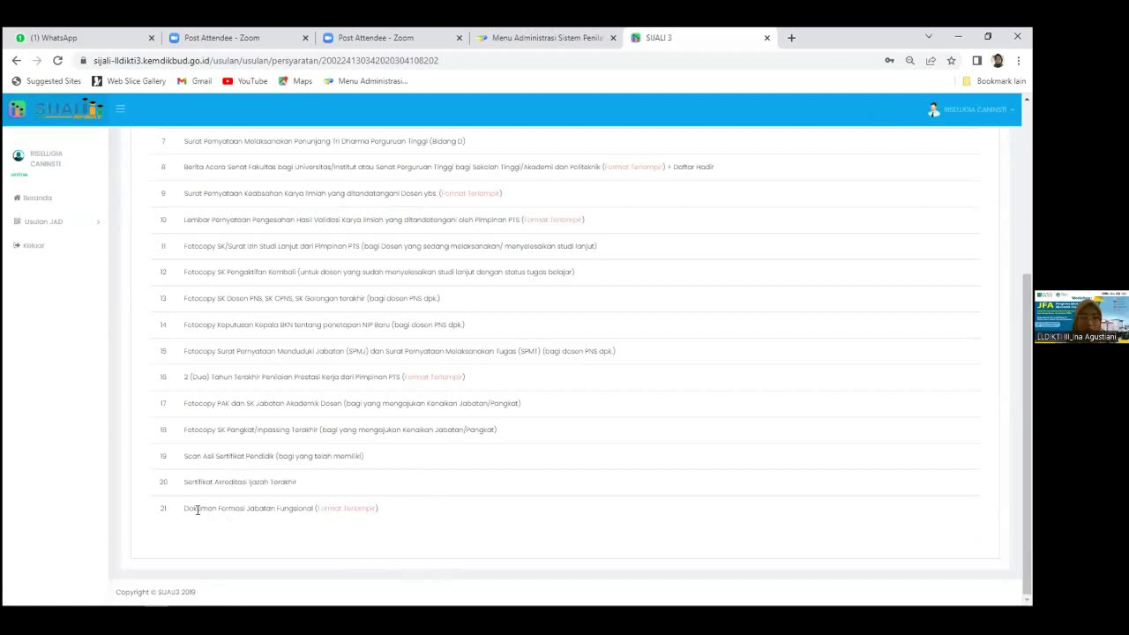
- Highlight requirement 21, Dokumen Formasi Jabatan Fungsional, and download its Format Terlampir template
{"action": "left_click_drag", "start_coordinate": [185, 505], "coordinate": [309, 504]}
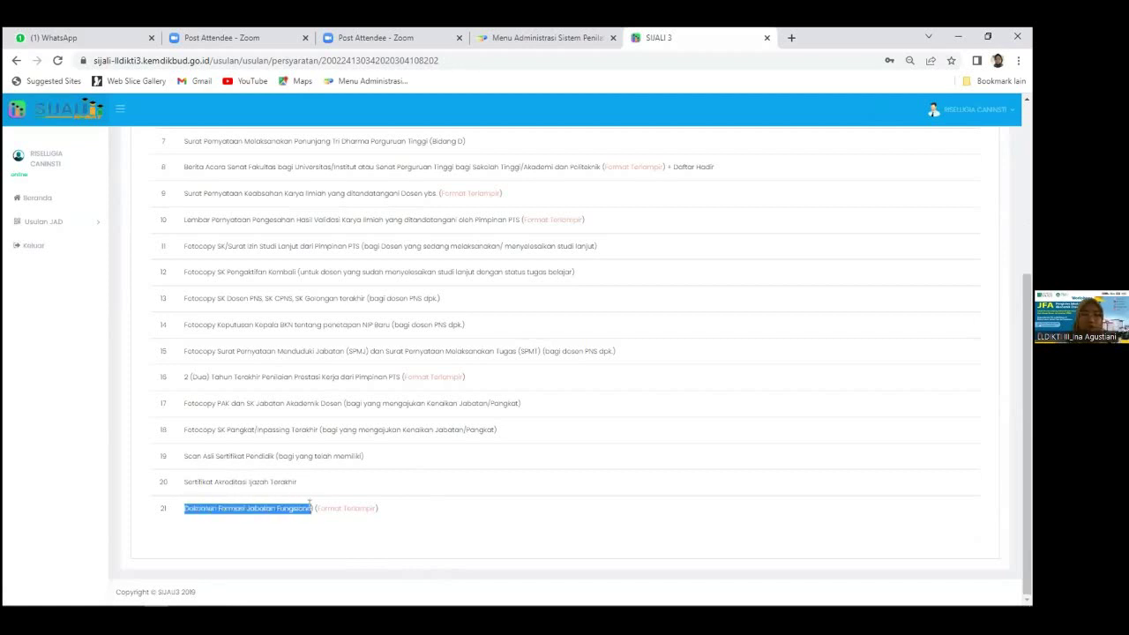
{"action": "left_click", "coordinate": [285, 540]}
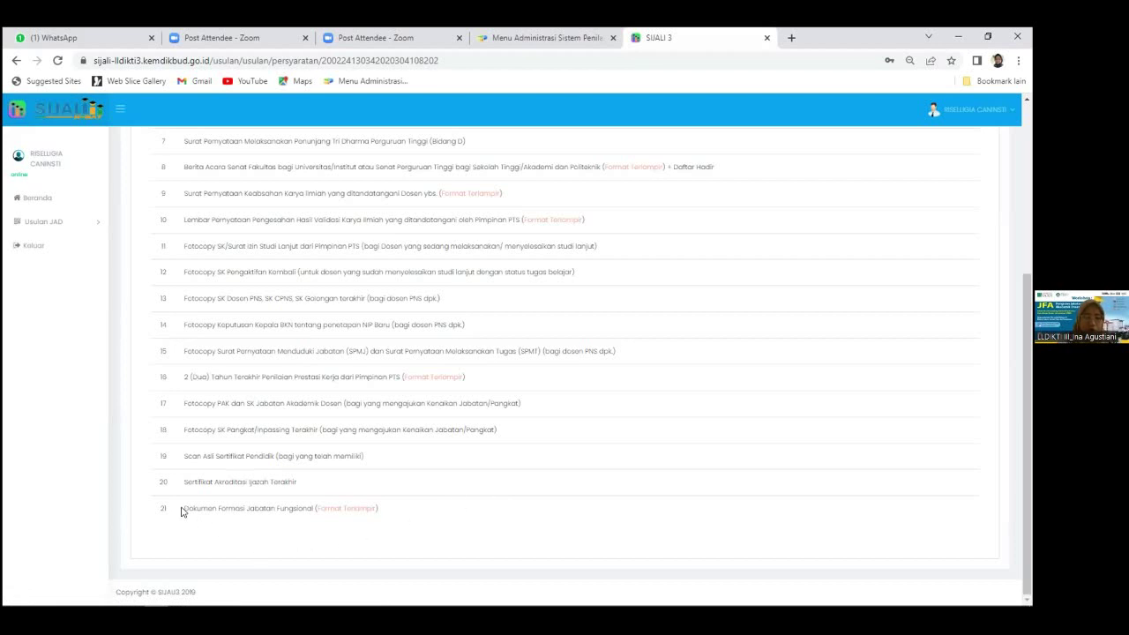
{"action": "left_click_drag", "start_coordinate": [187, 508], "coordinate": [247, 506]}
{"action": "left_click", "coordinate": [256, 524]}
{"action": "left_click_drag", "start_coordinate": [186, 507], "coordinate": [311, 507]}
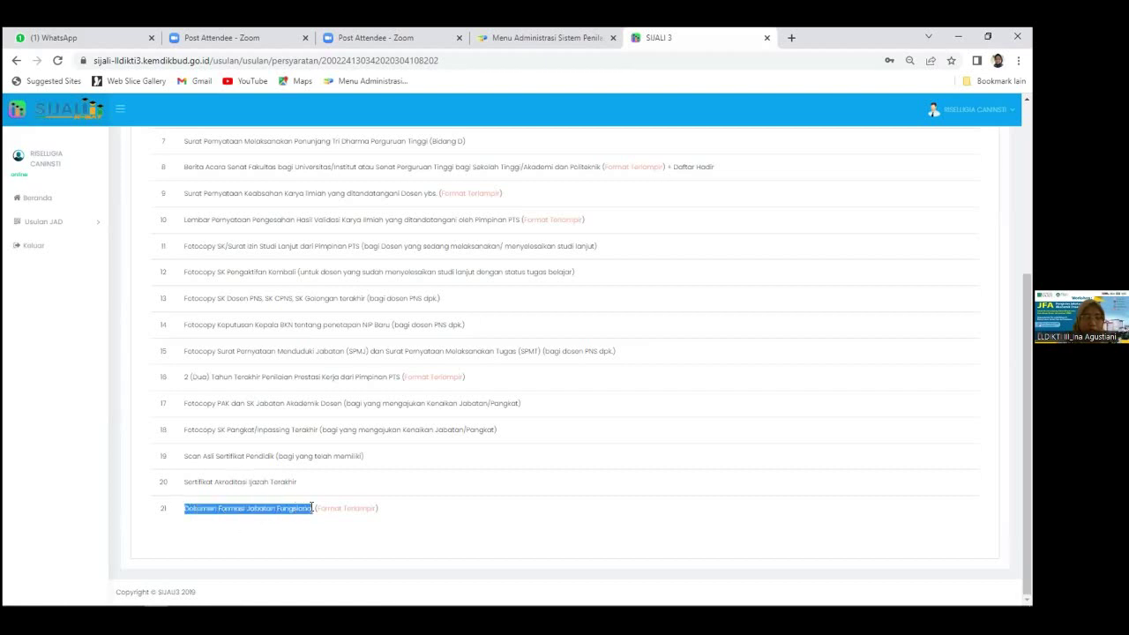
{"action": "left_click", "coordinate": [353, 545]}
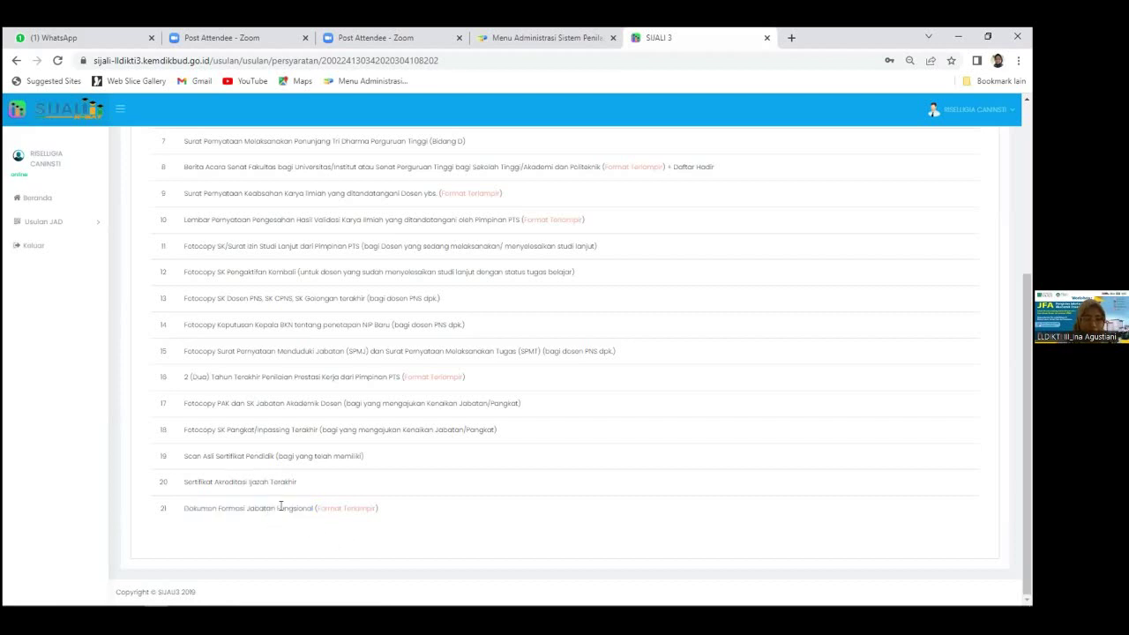
{"action": "left_click", "coordinate": [347, 509]}
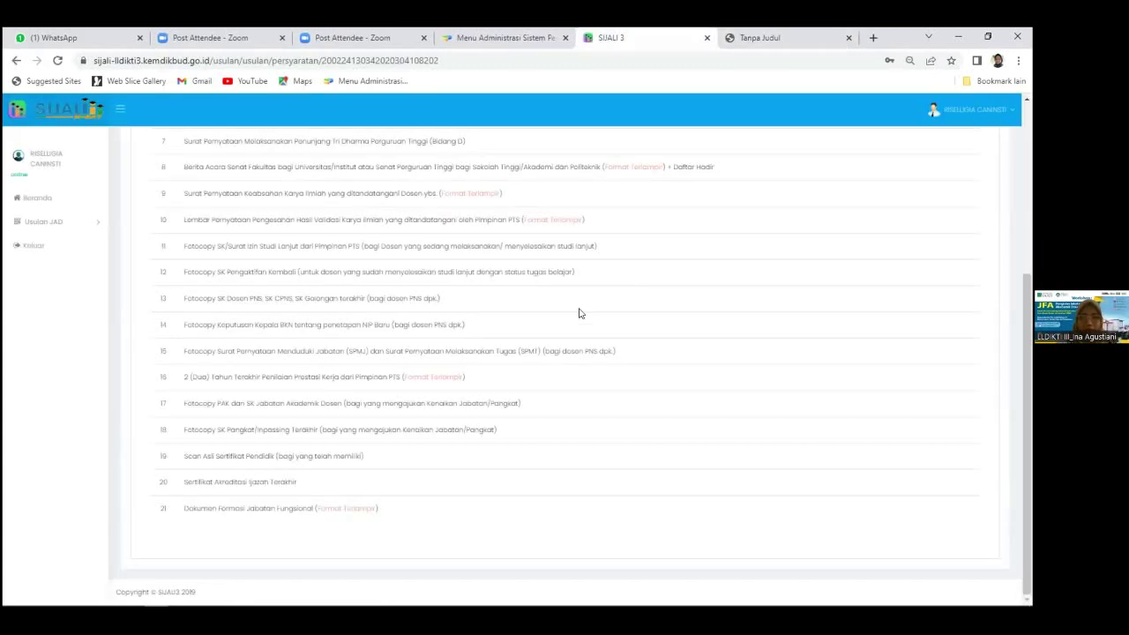
- View the proposal's Log with the Riwayat Pengajuan JFA timeline, then go back to Data Dasar
{"action": "scroll", "coordinate": [579, 313], "scroll_direction": "up", "scroll_amount": 2}
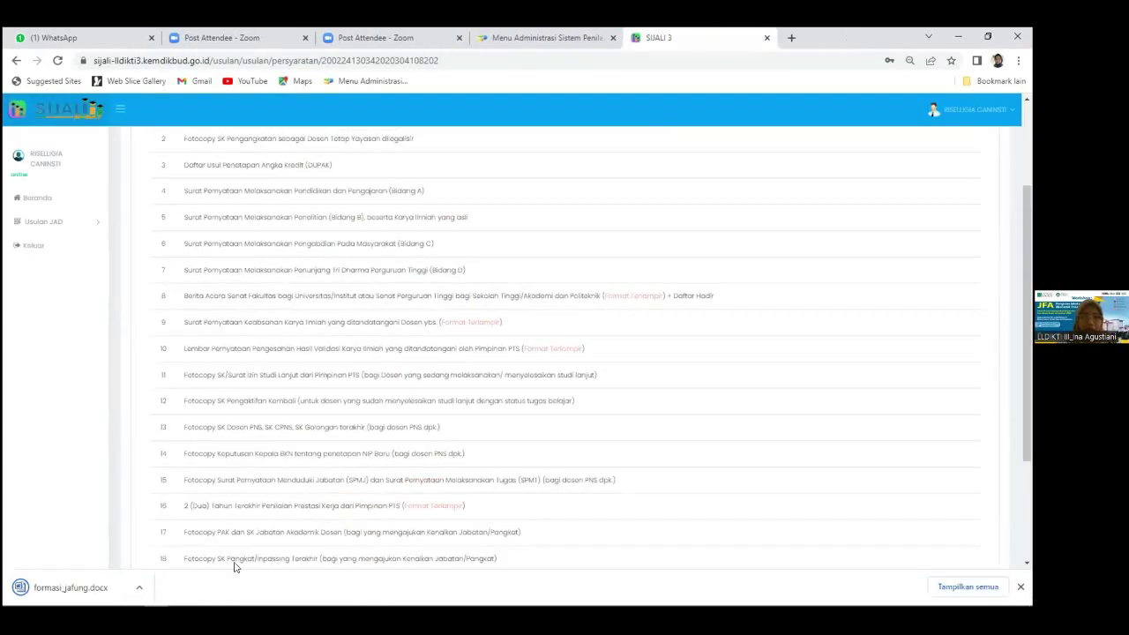
{"action": "scroll", "coordinate": [404, 399], "scroll_direction": "up", "scroll_amount": 2}
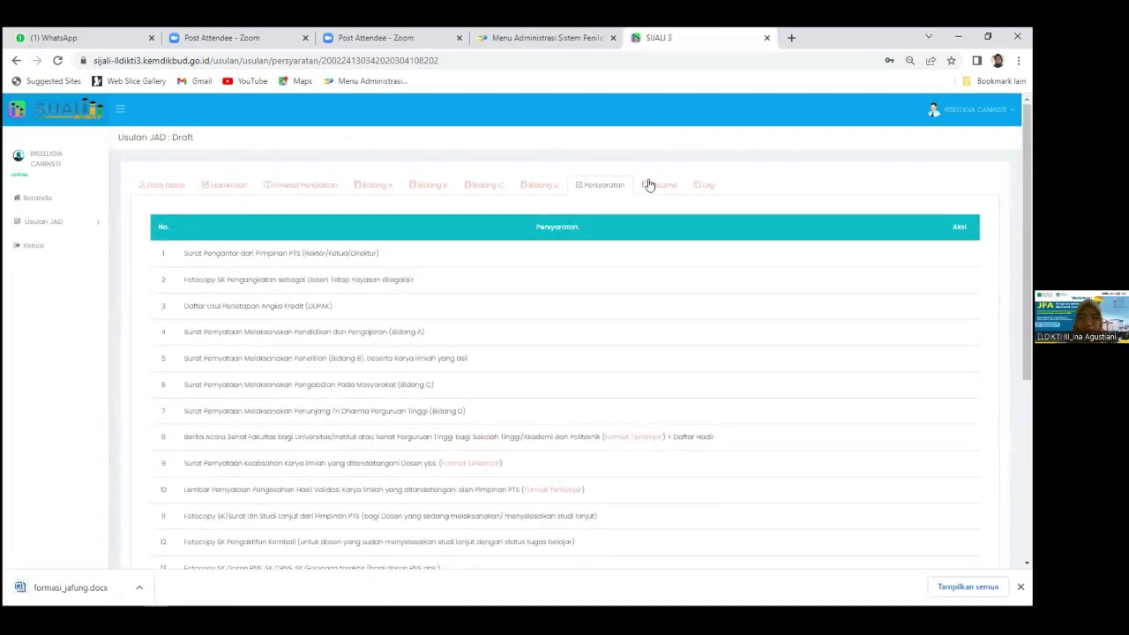
{"action": "left_click", "coordinate": [703, 186]}
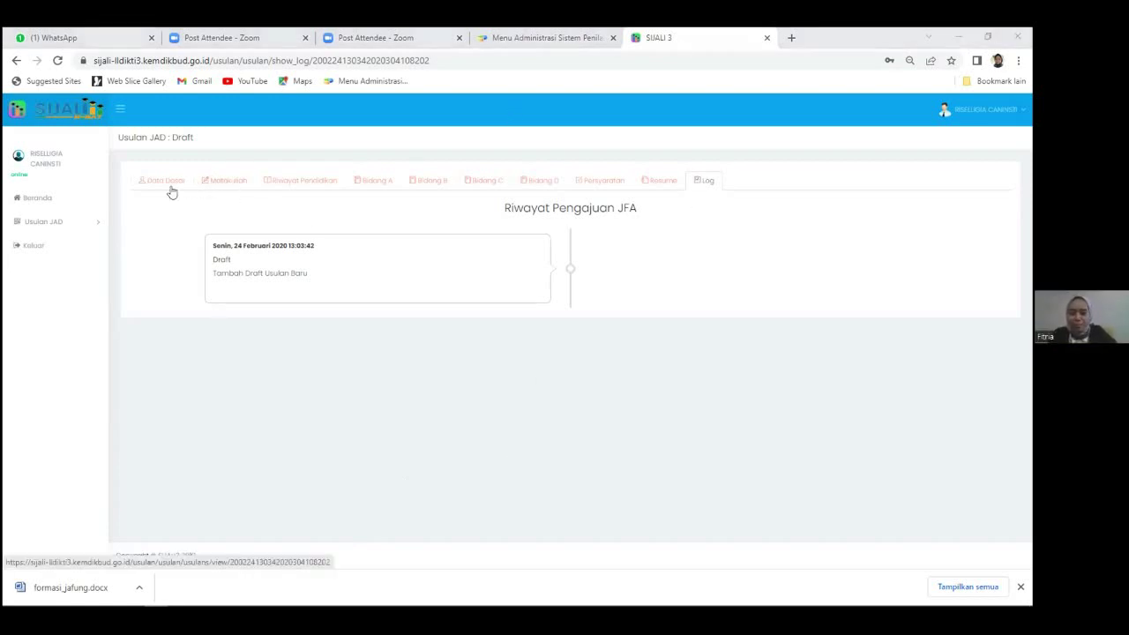
{"action": "left_click", "coordinate": [268, 176]}
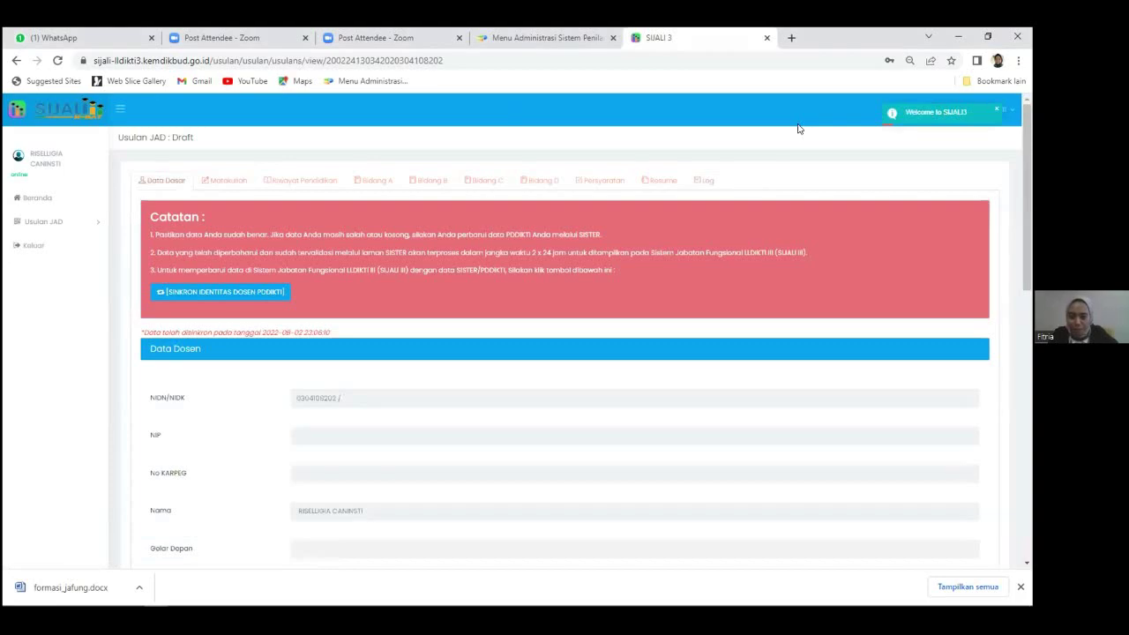